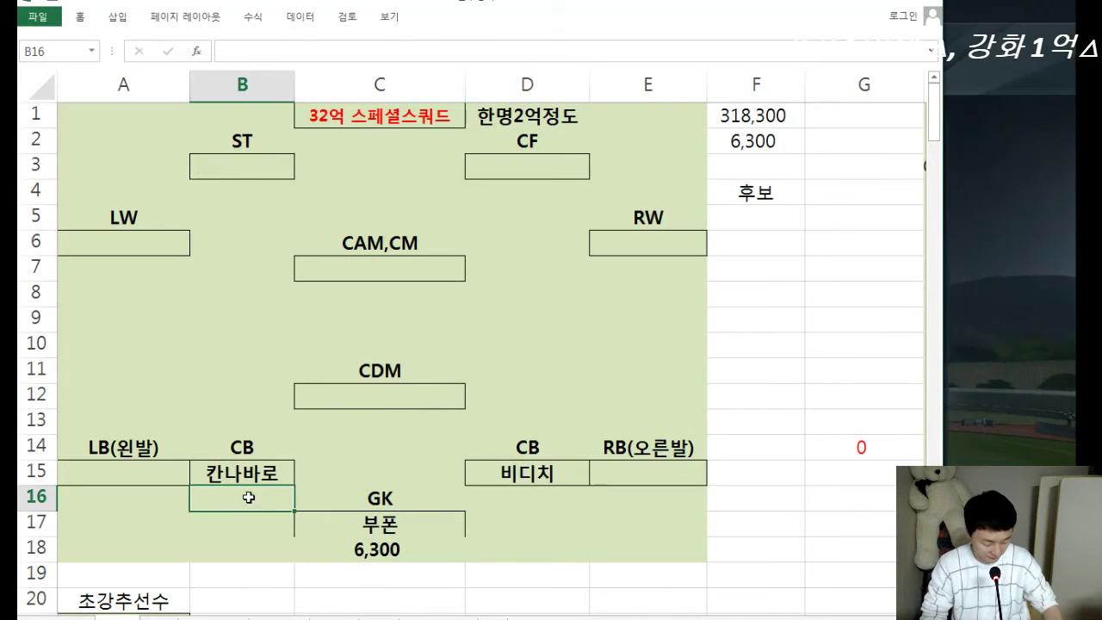
Enter 41000 in B16 as the price of centre back 칸나바로
{"action": "type", "text": "41000"}
{"action": "key", "text": "Return"}
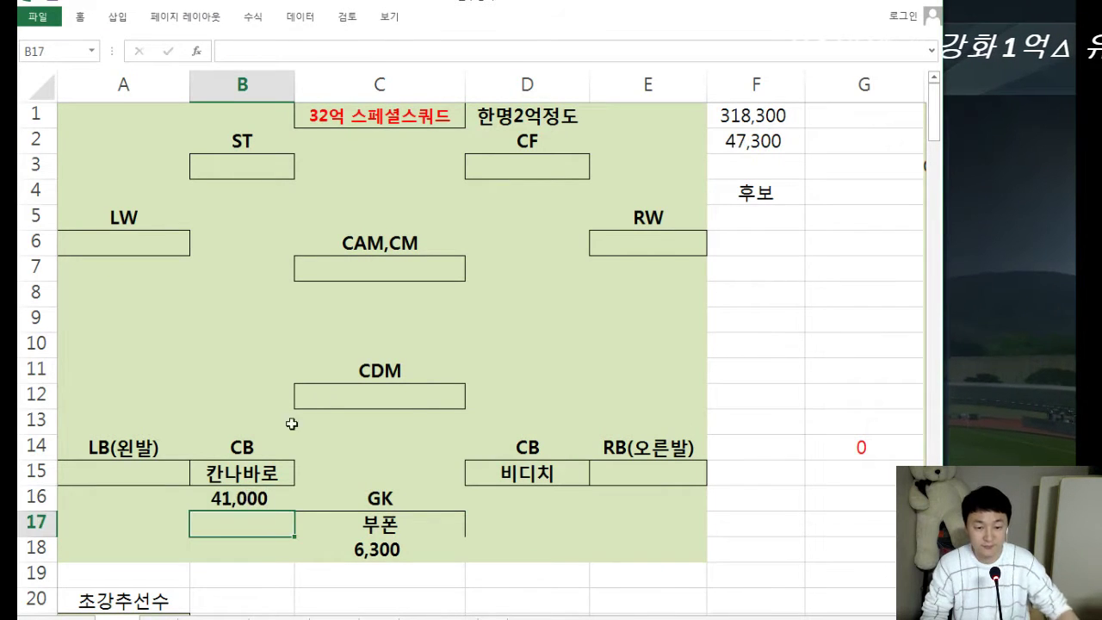
Switch to the game's transfer market, search for 비디치 and open the price listings of his star-marked card
{"action": "left_click", "coordinate": [1022, 254]}
{"action": "left_click", "coordinate": [242, 195]}
{"action": "type", "text": "비딫"}
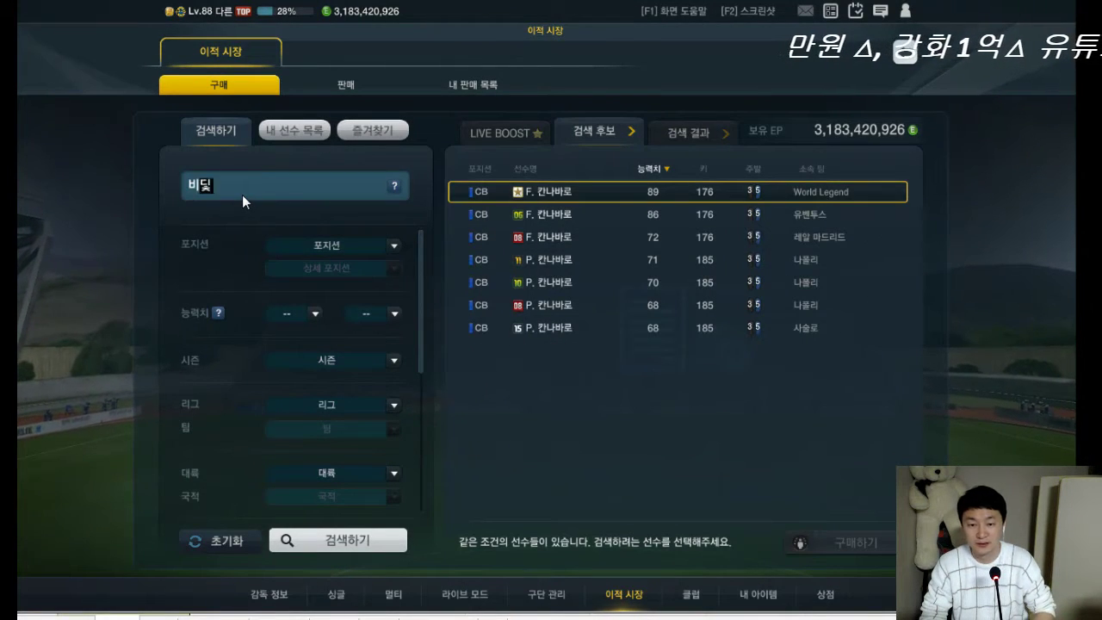
{"action": "type", "text": "치"}
{"action": "left_click", "coordinate": [845, 196]}
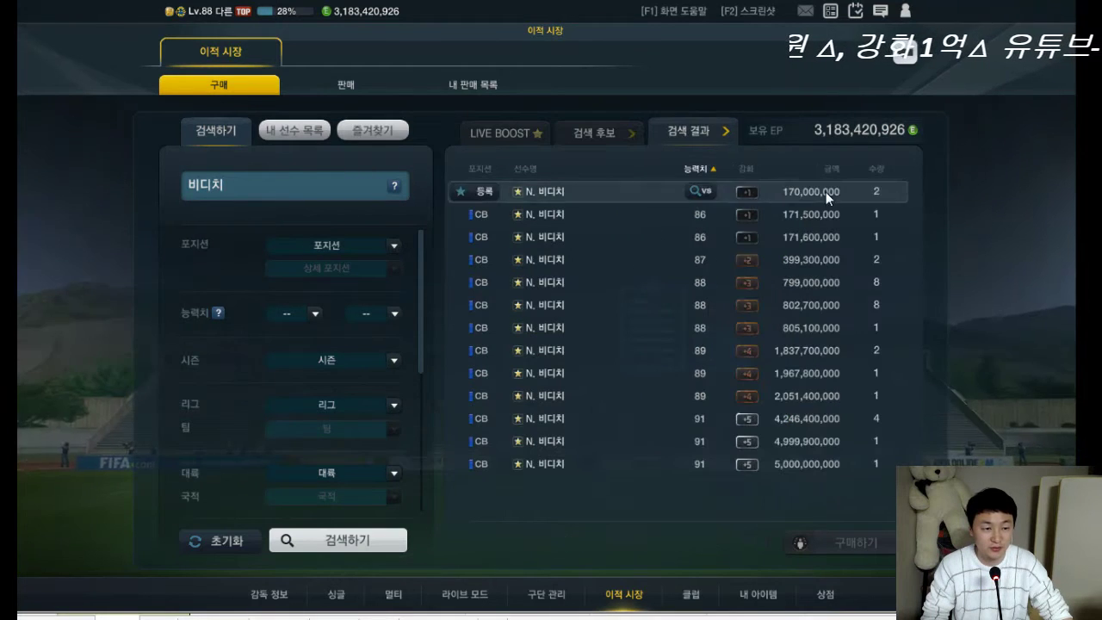
Switch back to the Excel squad sheet and enter 17000 in D16 as 비디치's price
{"action": "key", "text": "alt+Tab"}
{"action": "left_click", "coordinate": [563, 494]}
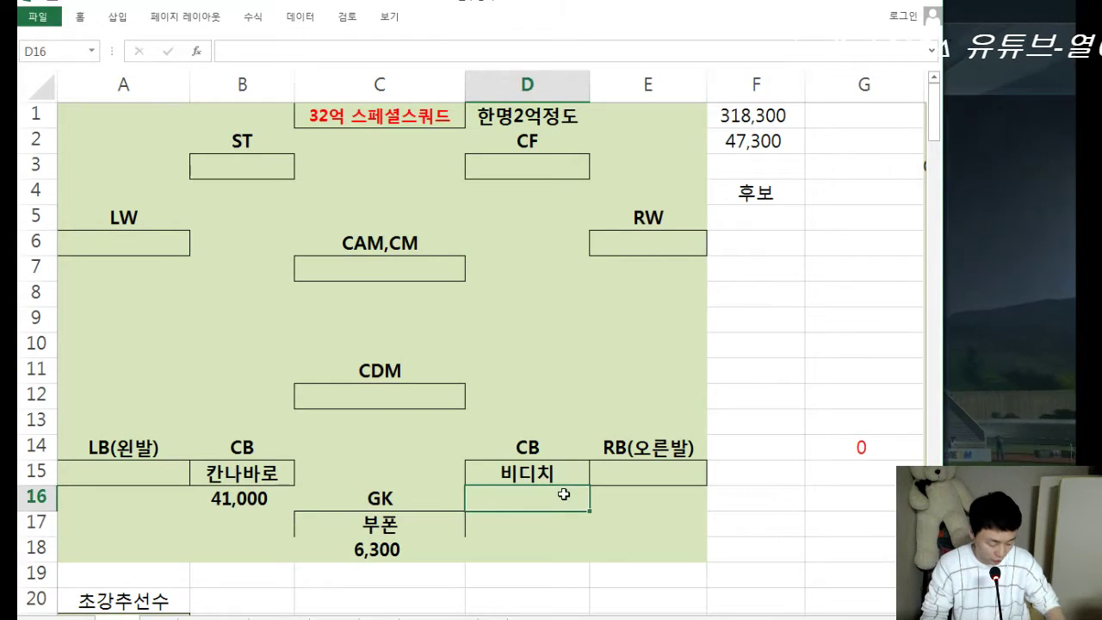
{"action": "type", "text": "17000"}
{"action": "key", "text": "Return"}
Enter 람 in E15 as the right back
{"action": "left_click", "coordinate": [635, 463]}
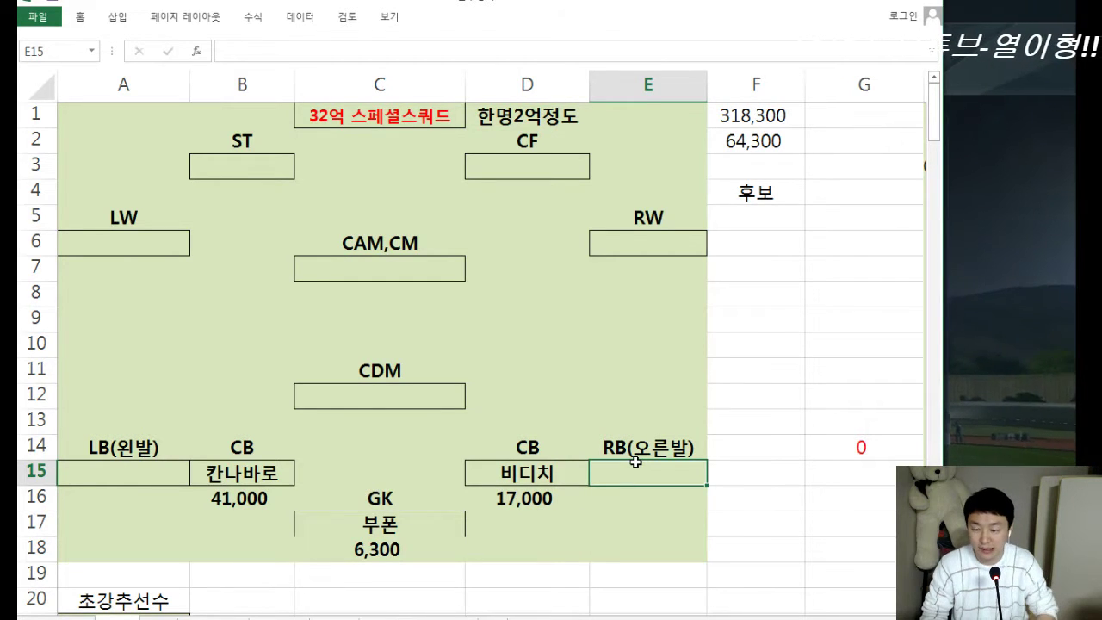
{"action": "type", "text": "람"}
{"action": "key", "text": "Return"}
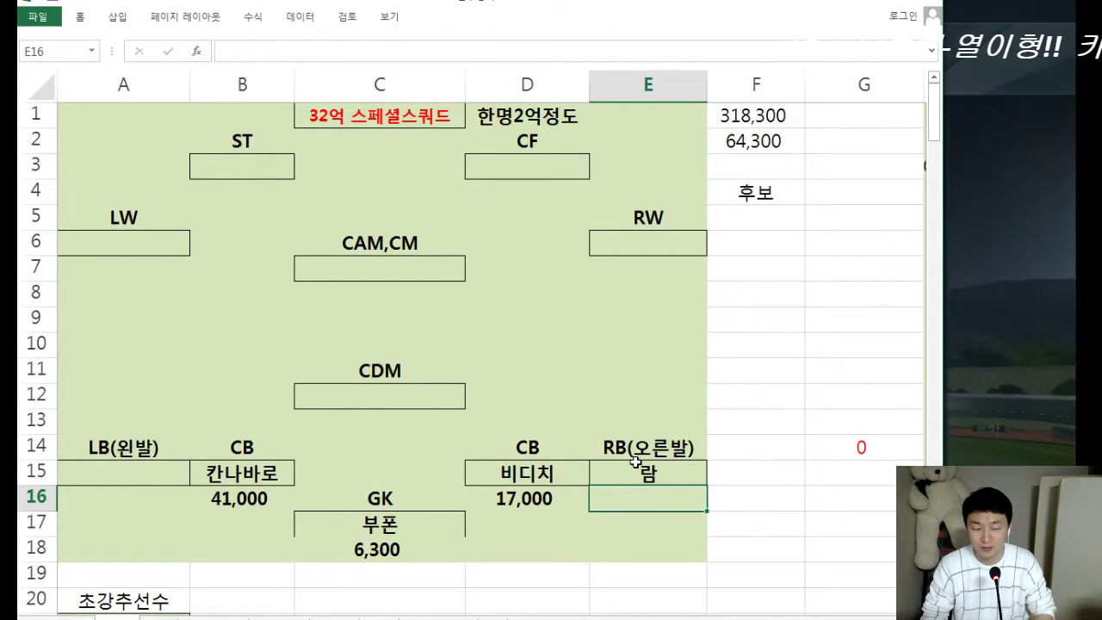
{"action": "double_click", "coordinate": [693, 469]}
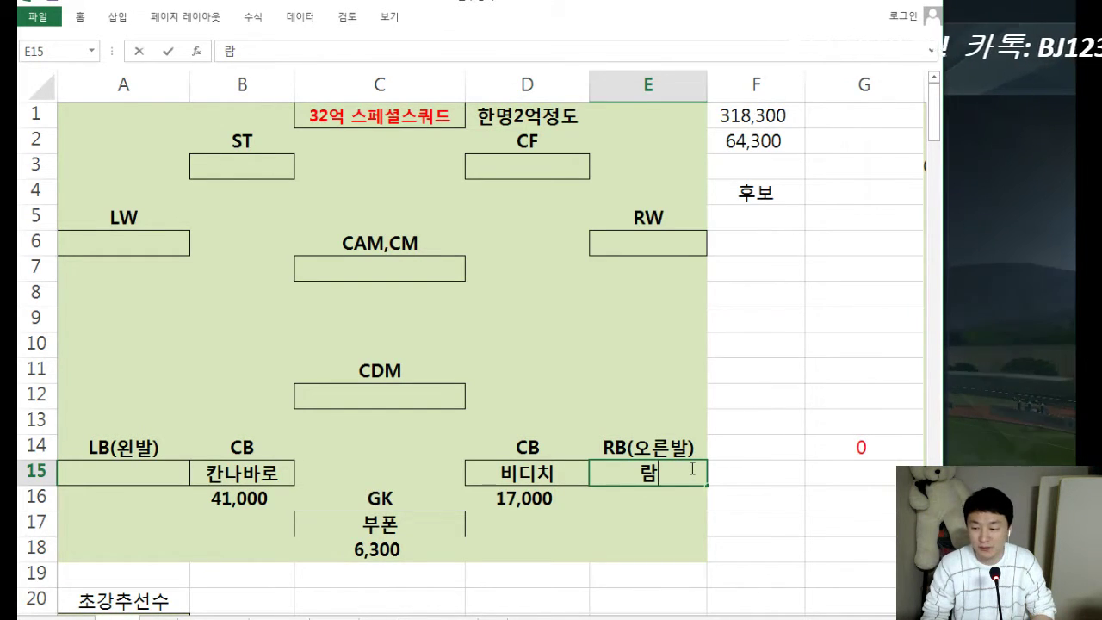
Switch to the game, examine the manager's summary, career records and multiplayer match results, and return to the transfer market
{"action": "left_click", "coordinate": [989, 434]}
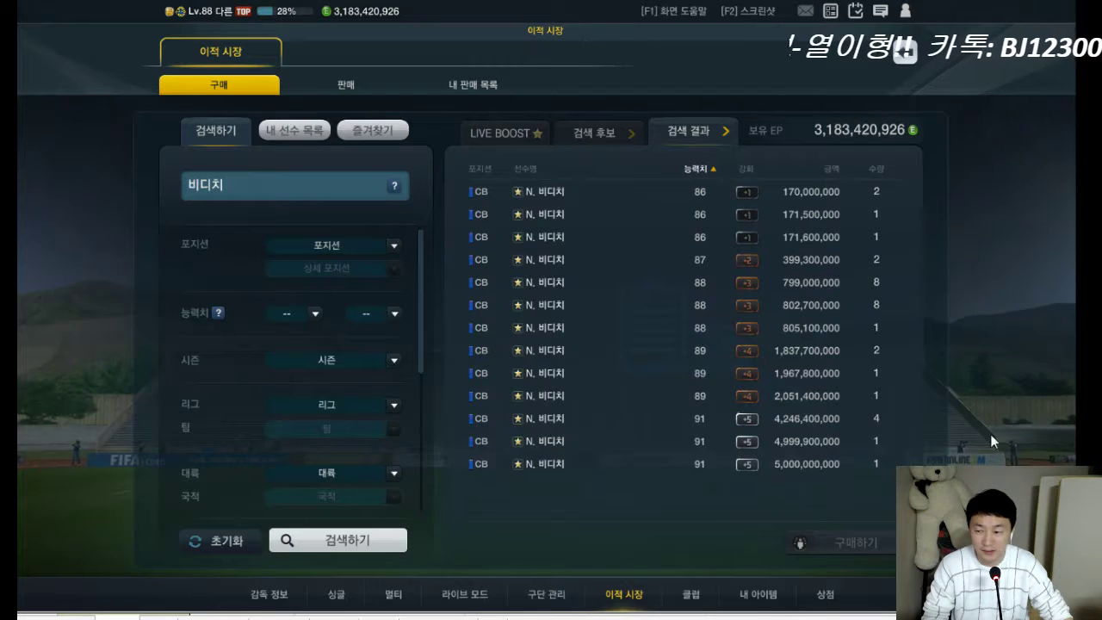
{"action": "key", "text": "Escape"}
{"action": "left_click", "coordinate": [250, 593]}
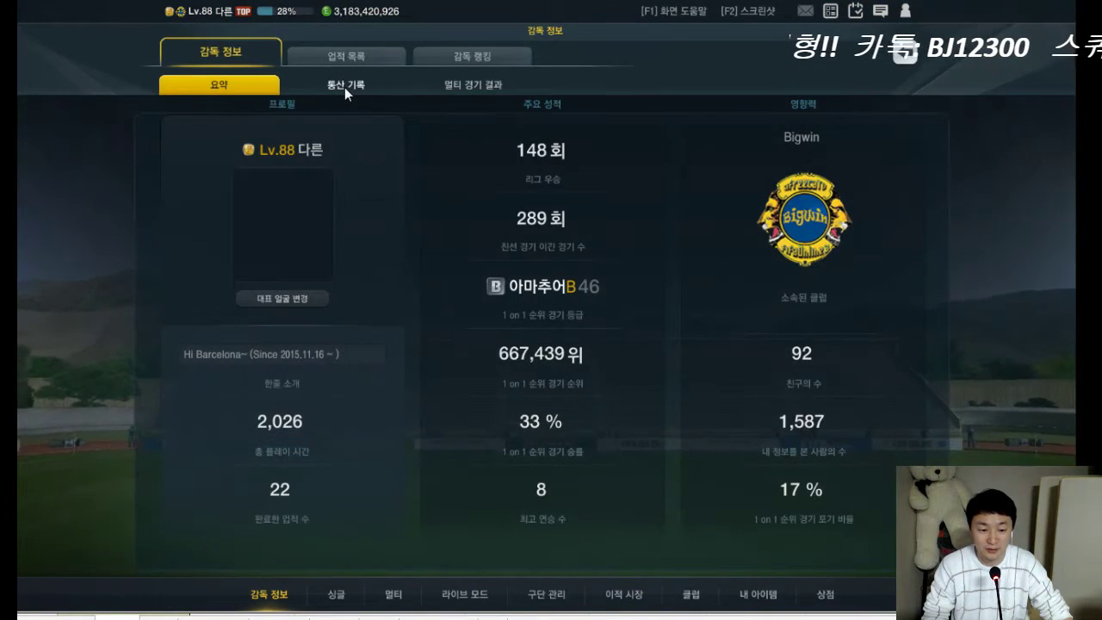
{"action": "left_click", "coordinate": [344, 87]}
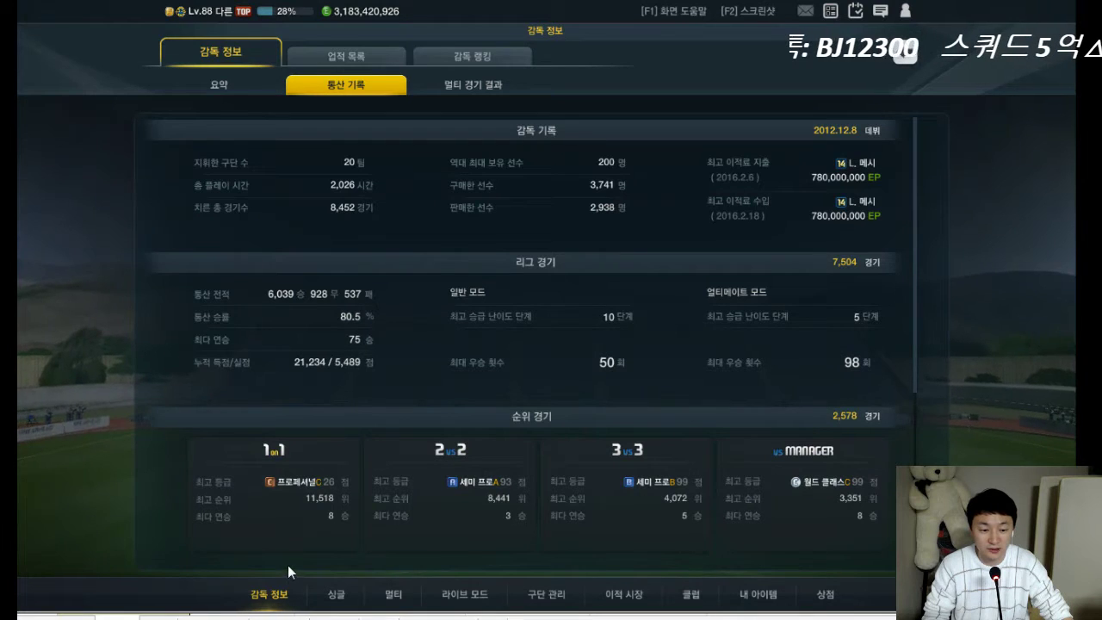
{"action": "left_click", "coordinate": [470, 85]}
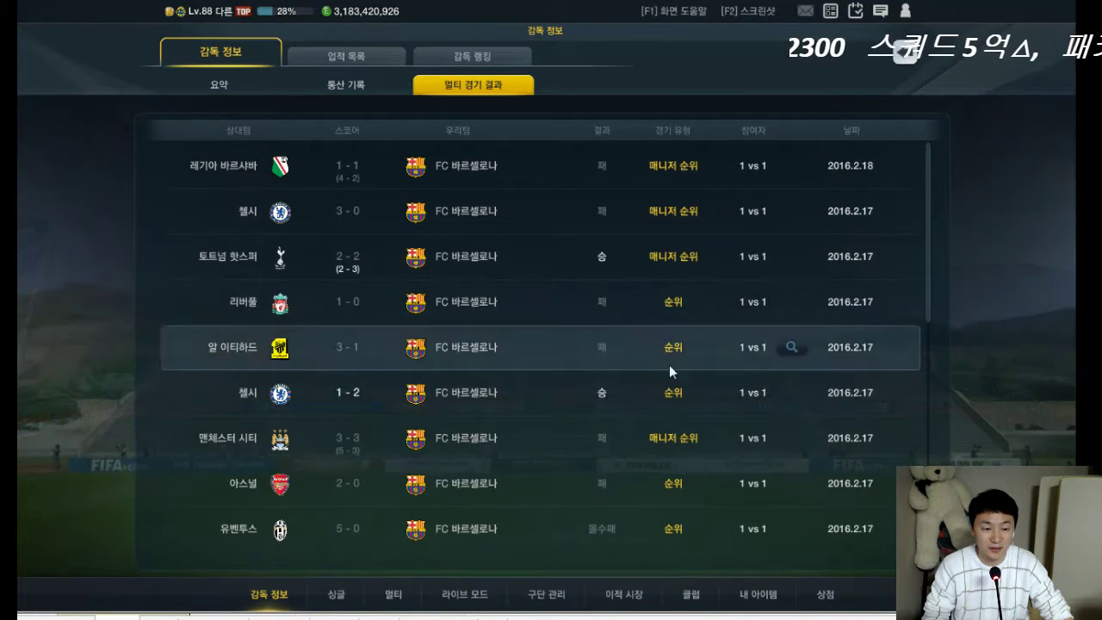
{"action": "scroll", "coordinate": [457, 460], "scroll_direction": "down", "scroll_amount": 5}
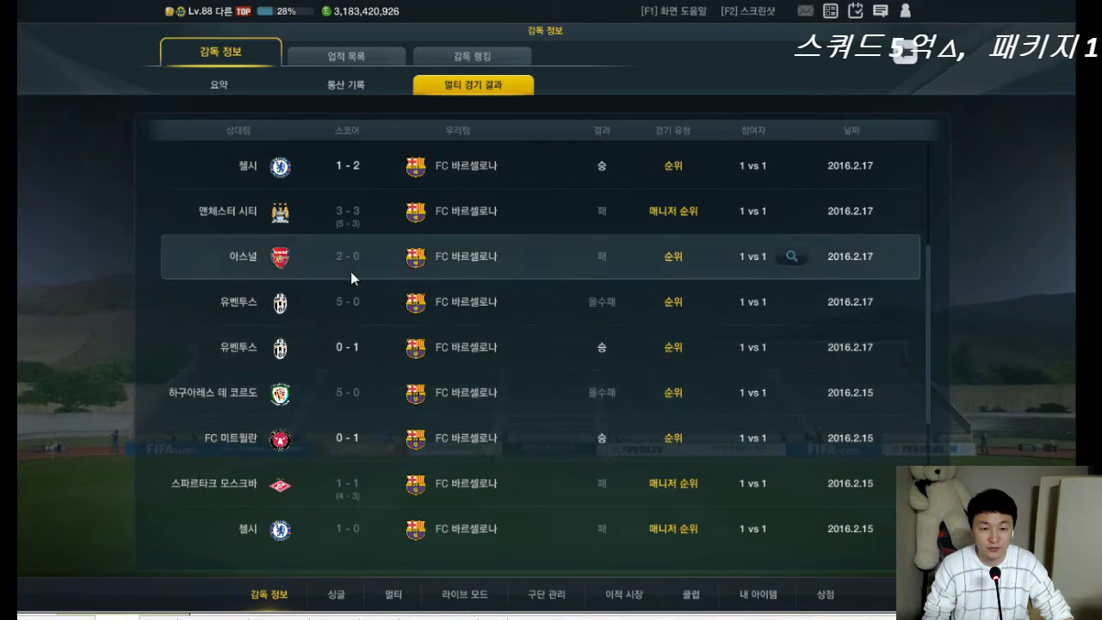
{"action": "scroll", "coordinate": [366, 470], "scroll_direction": "down", "scroll_amount": 6}
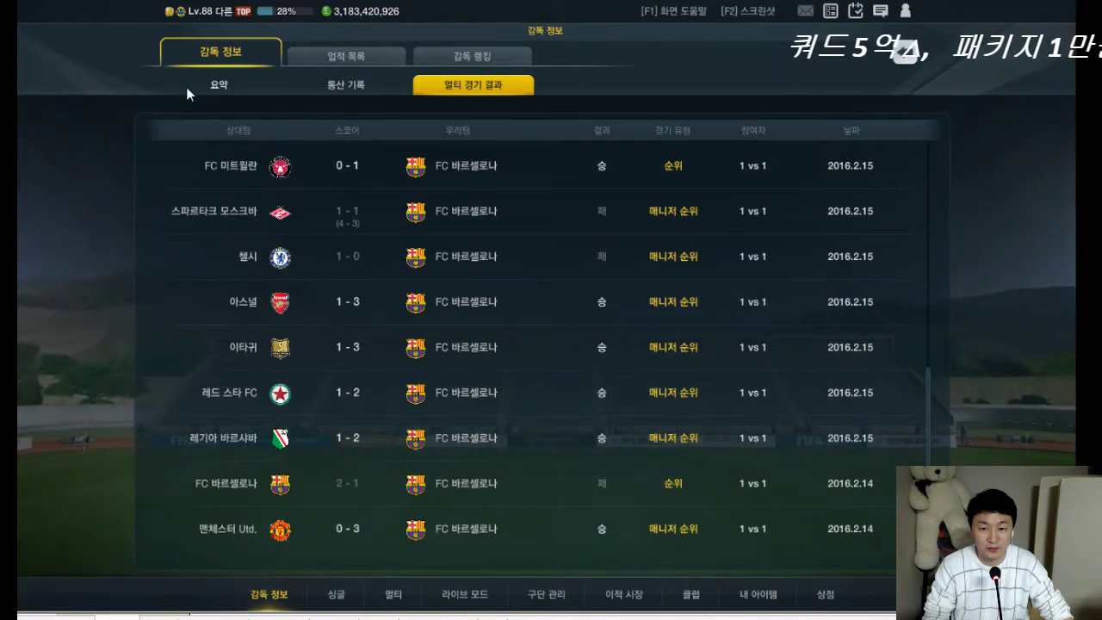
{"action": "left_click", "coordinate": [218, 85]}
{"action": "left_click", "coordinate": [607, 599]}
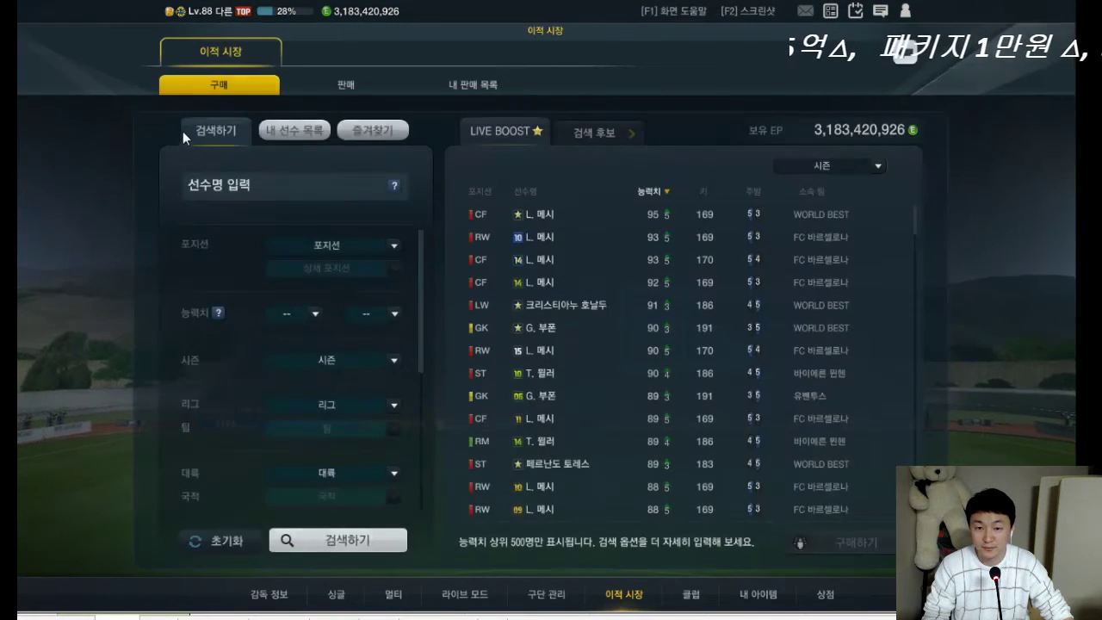
Switch to the Excel squad sheet and enter the requester's nickname in A1 and the note 02전설금지!! in B1
{"action": "key", "text": "alt+Tab"}
{"action": "left_click", "coordinate": [159, 116]}
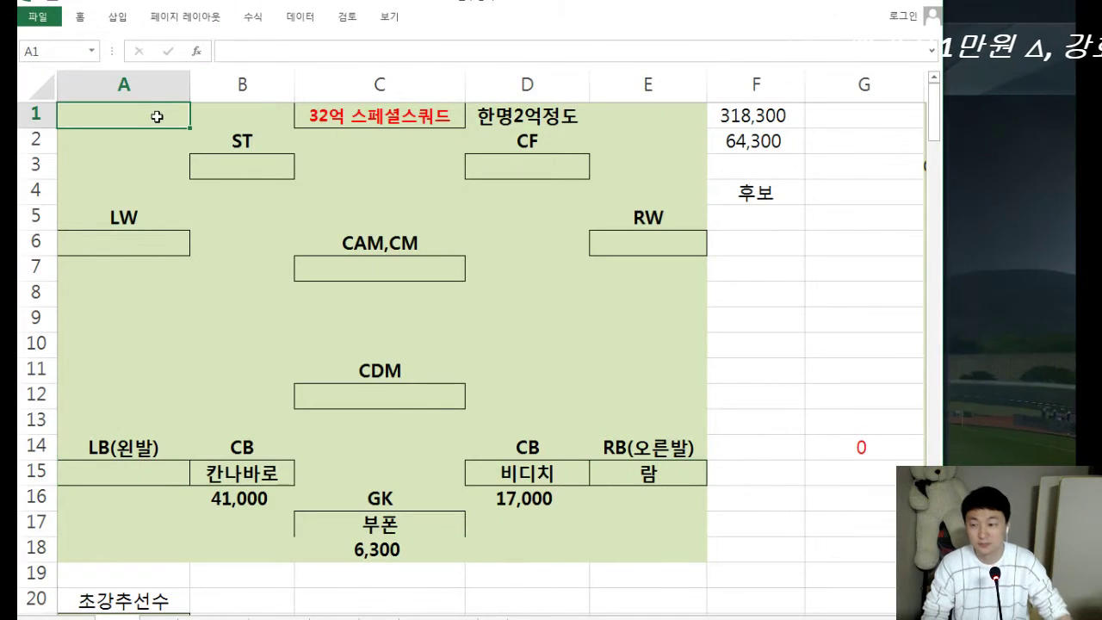
{"action": "type", "text": "ㄱ"}
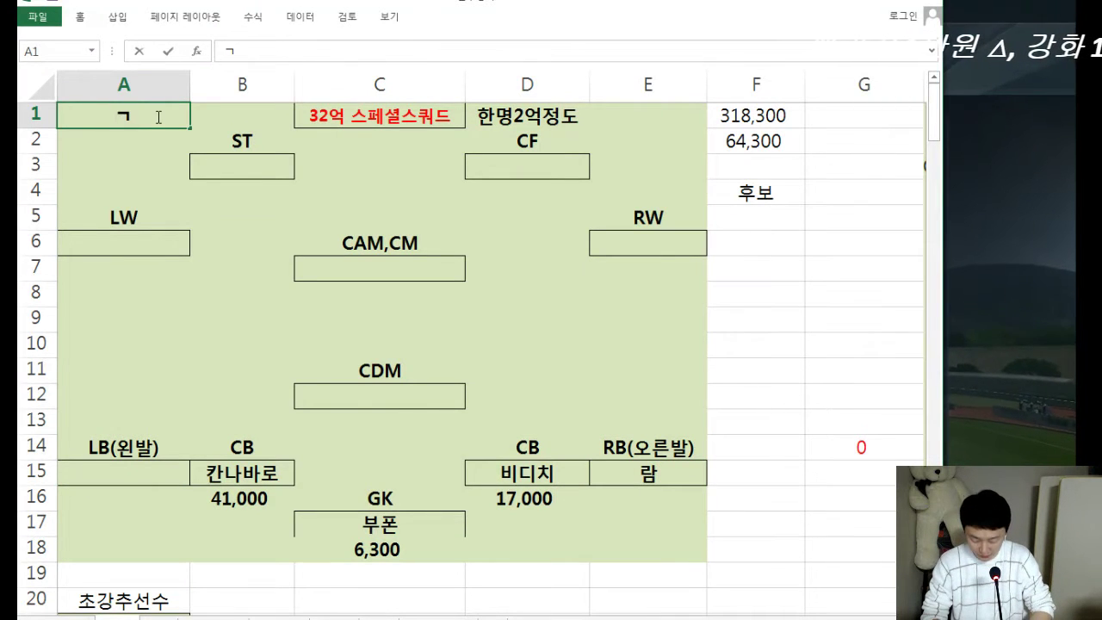
{"action": "type", "text": "ㅗ속님"}
{"action": "key", "text": "Tab"}
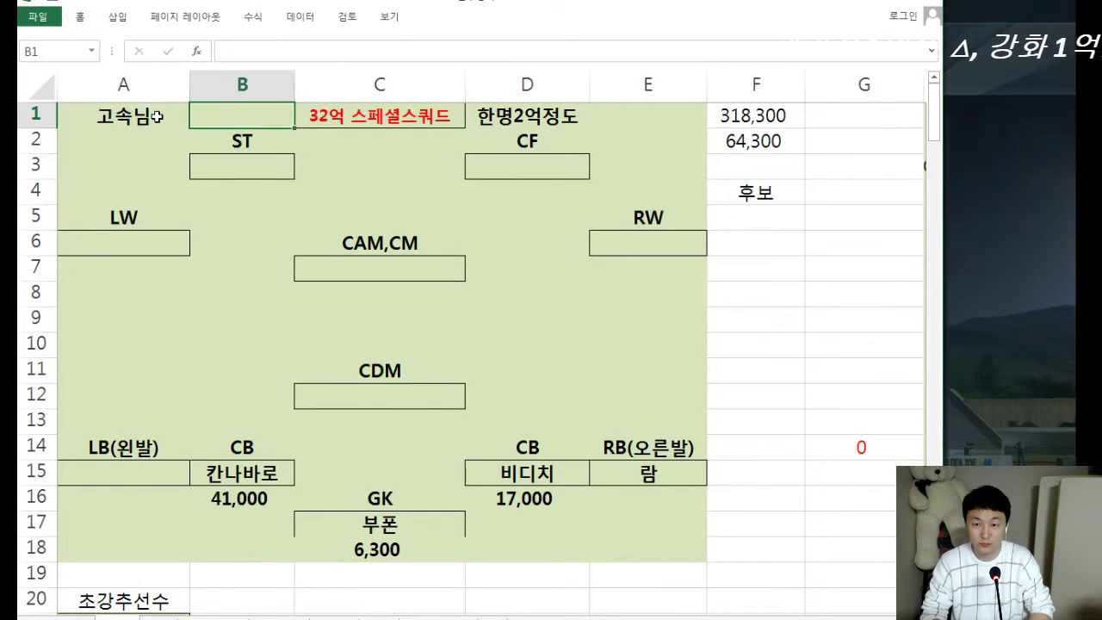
{"action": "type", "text": "02ㅈ"}
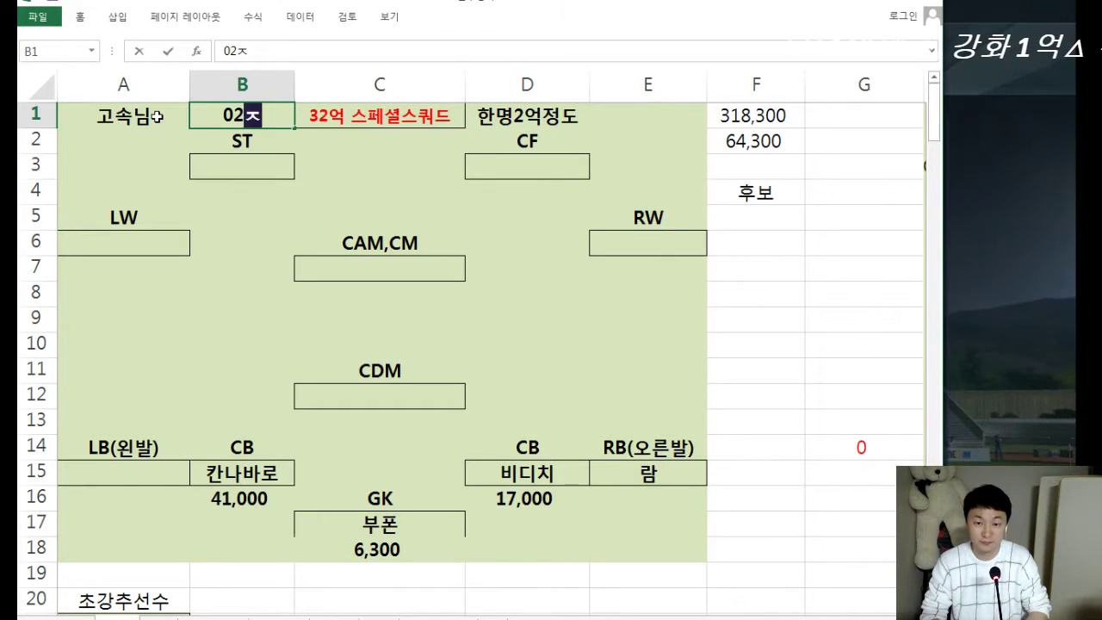
{"action": "type", "text": "ㅓㄴ설금지!!"}
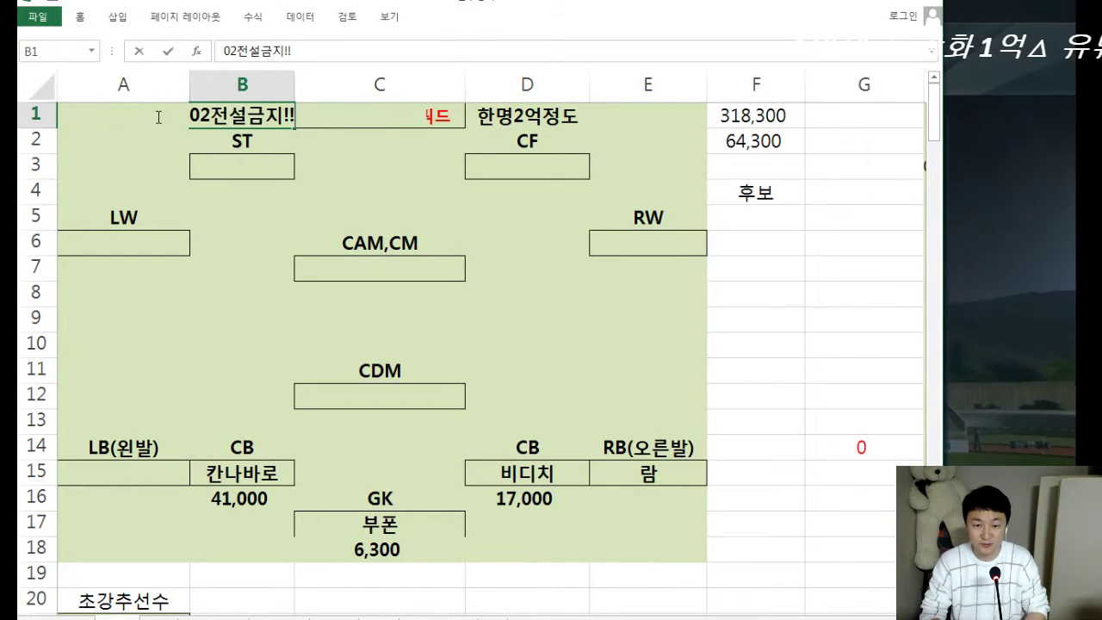
{"action": "key", "text": "Return"}
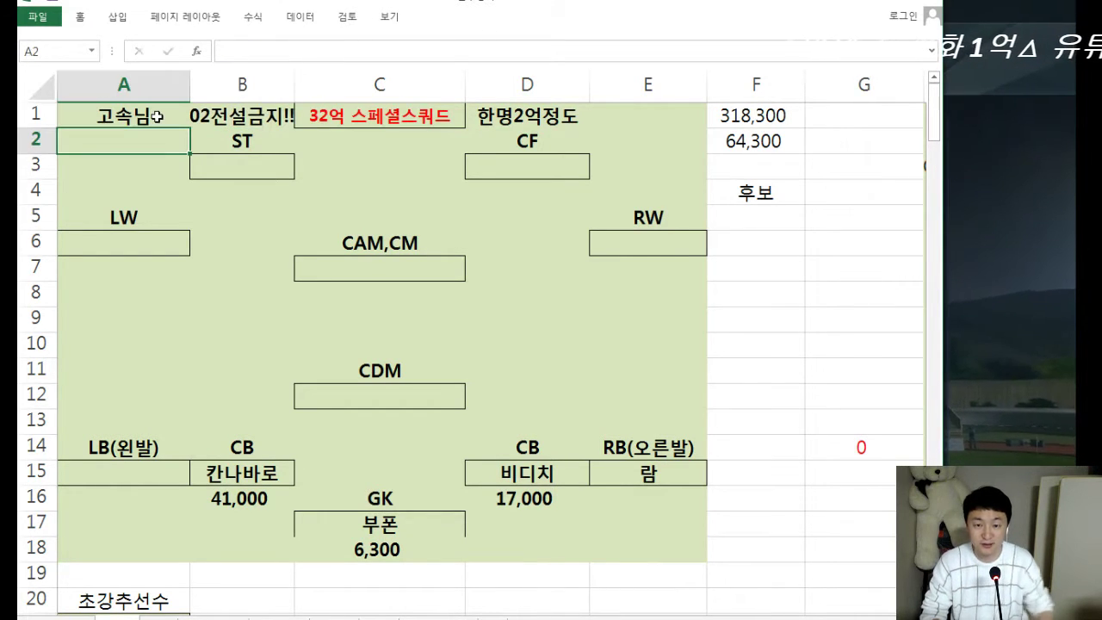
{"action": "left_click", "coordinate": [371, 364]}
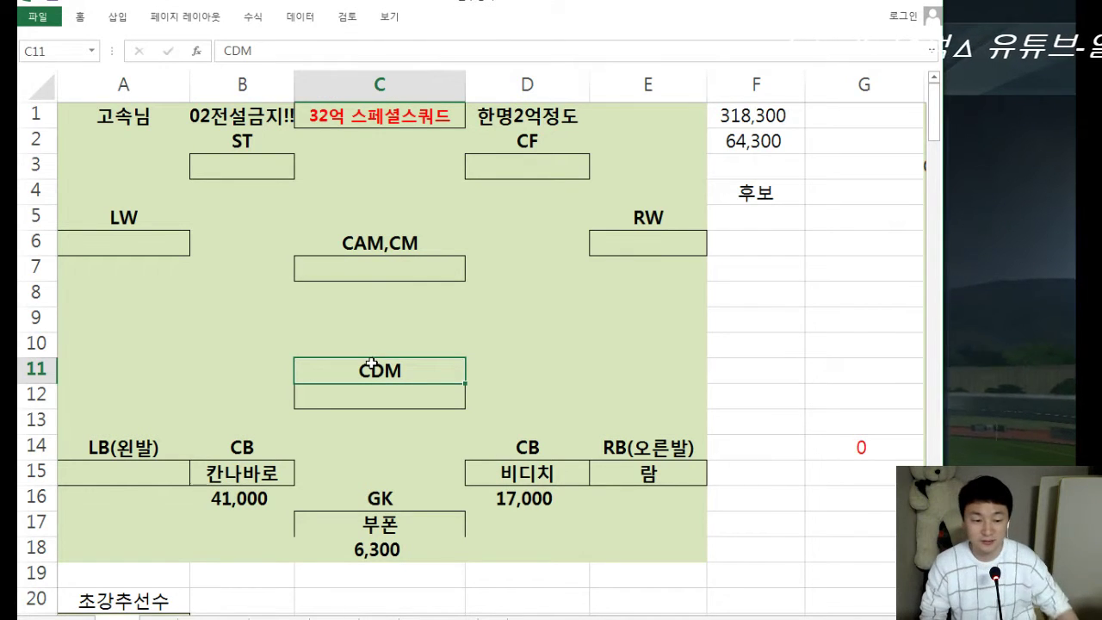
{"action": "key", "text": "alt+Tab"}
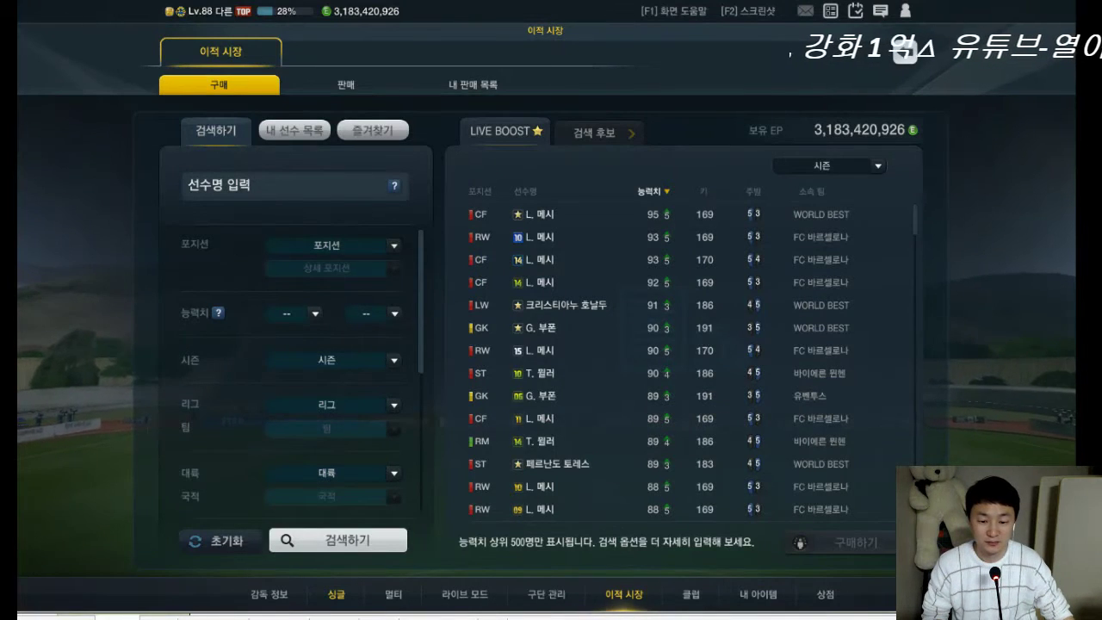
{"action": "key", "text": "alt+Tab"}
Enter 호날두 in B3 as the striker under ST
{"action": "left_click", "coordinate": [256, 170]}
{"action": "type", "text": "ㅎ"}
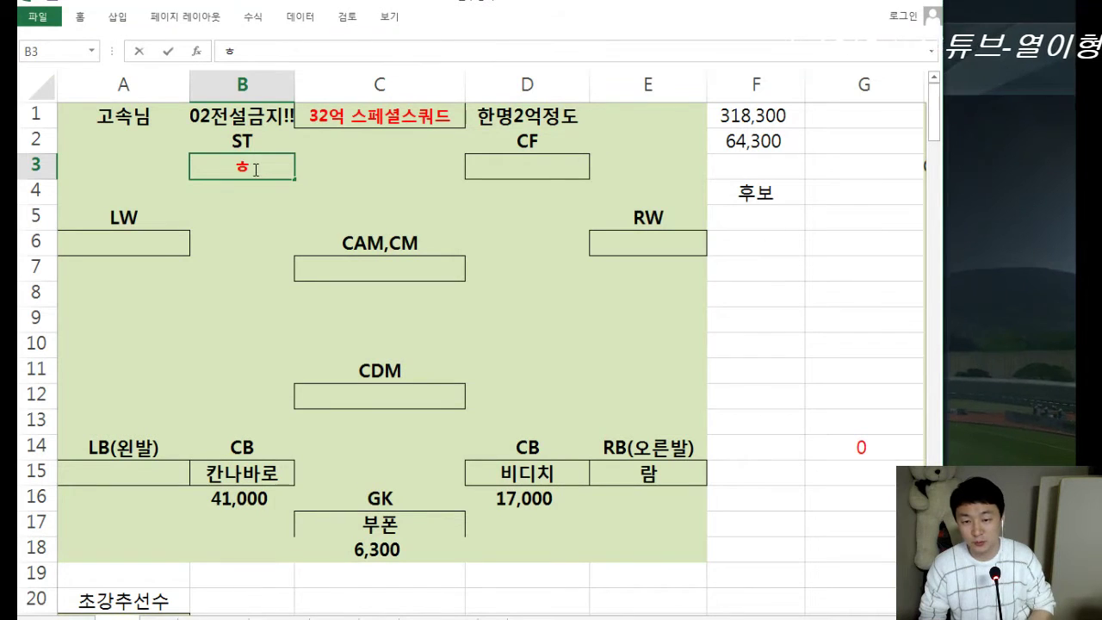
{"action": "type", "text": "ㅗㄴㅏㅇㅜ"}
{"action": "key", "text": "BackSpace"}
{"action": "key", "text": "BackSpace"}
{"action": "key", "text": "BackSpace"}
{"action": "type", "text": "ㅏㄹㄷㅜ"}
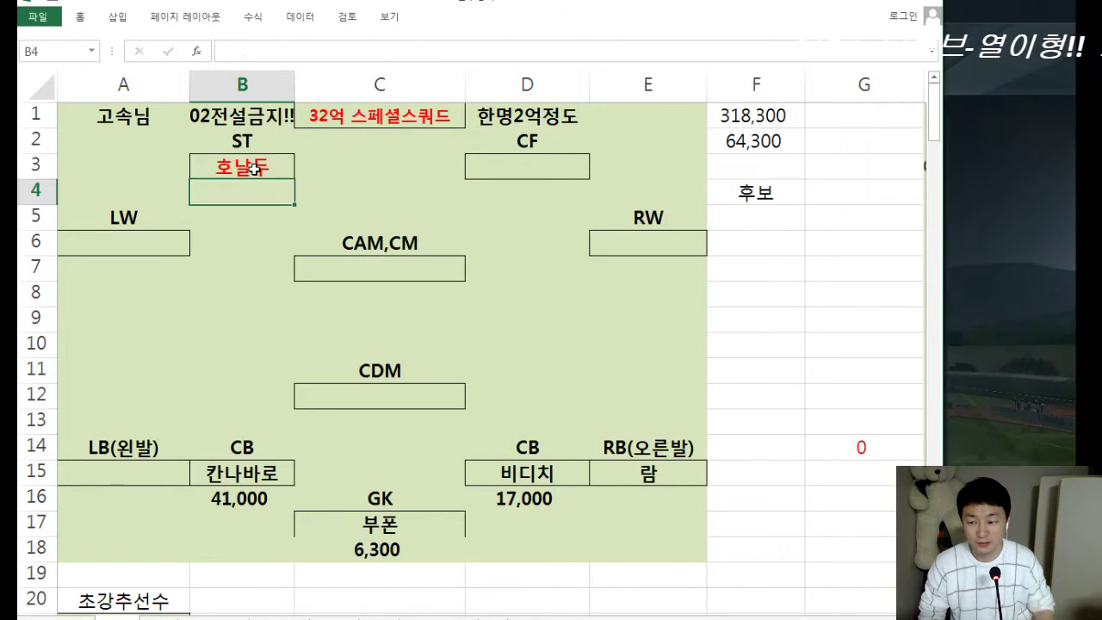
Switch to the game's transfer market, search for 호날두 and open the price listings of his star-marked card
{"action": "key", "text": "alt+Tab"}
{"action": "left_click", "coordinate": [253, 184]}
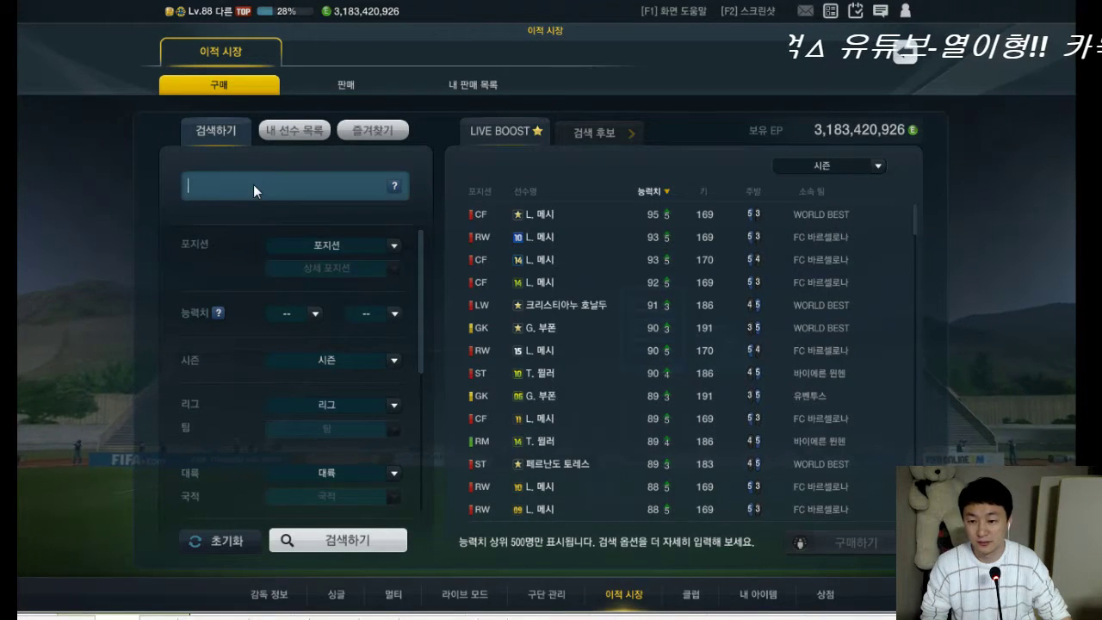
{"action": "type", "text": "ㅎㅗㄴㄹㅏㄷㅜ"}
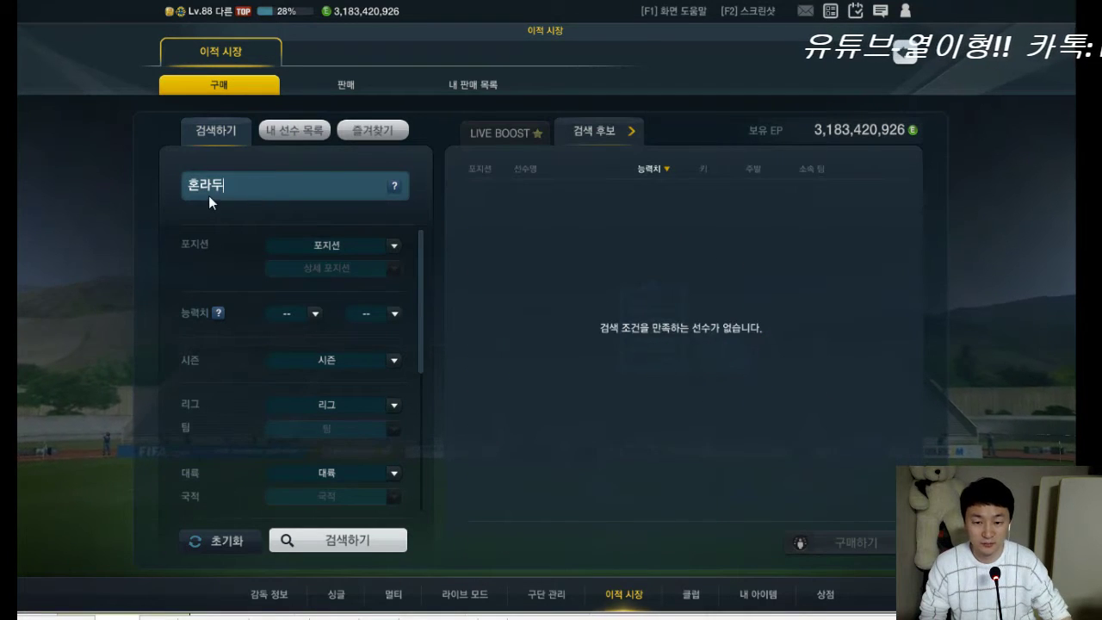
{"action": "key", "text": "BackSpace"}
{"action": "key", "text": "BackSpace"}
{"action": "key", "text": "BackSpace"}
{"action": "key", "text": "BackSpace"}
{"action": "type", "text": "ㅎㅗㄴㅏㄹㄷㅜ"}
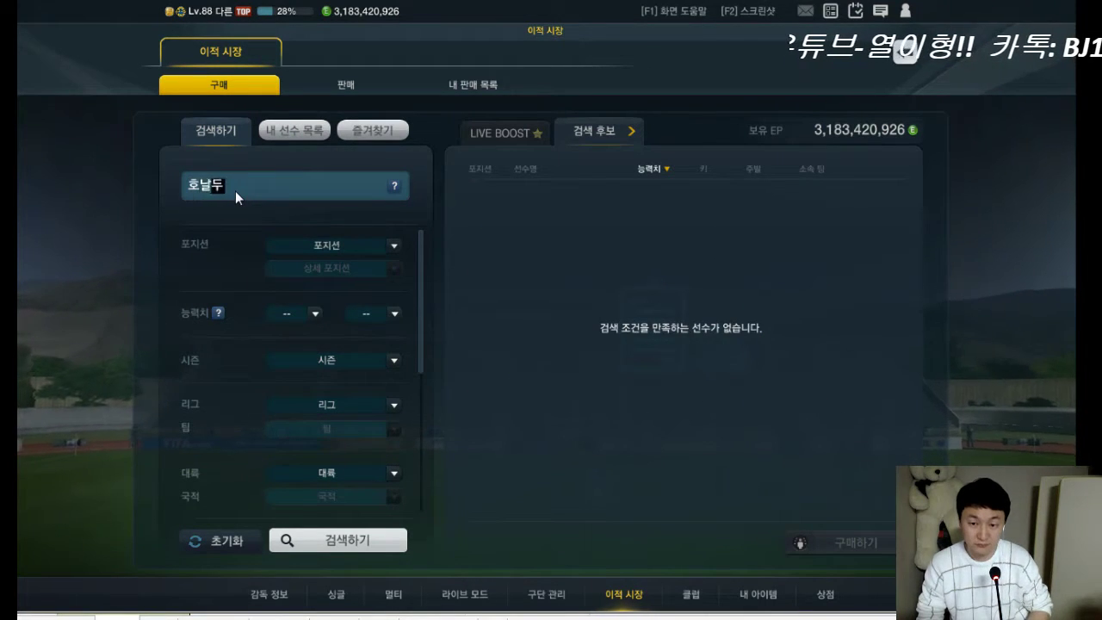
{"action": "left_click", "coordinate": [826, 198]}
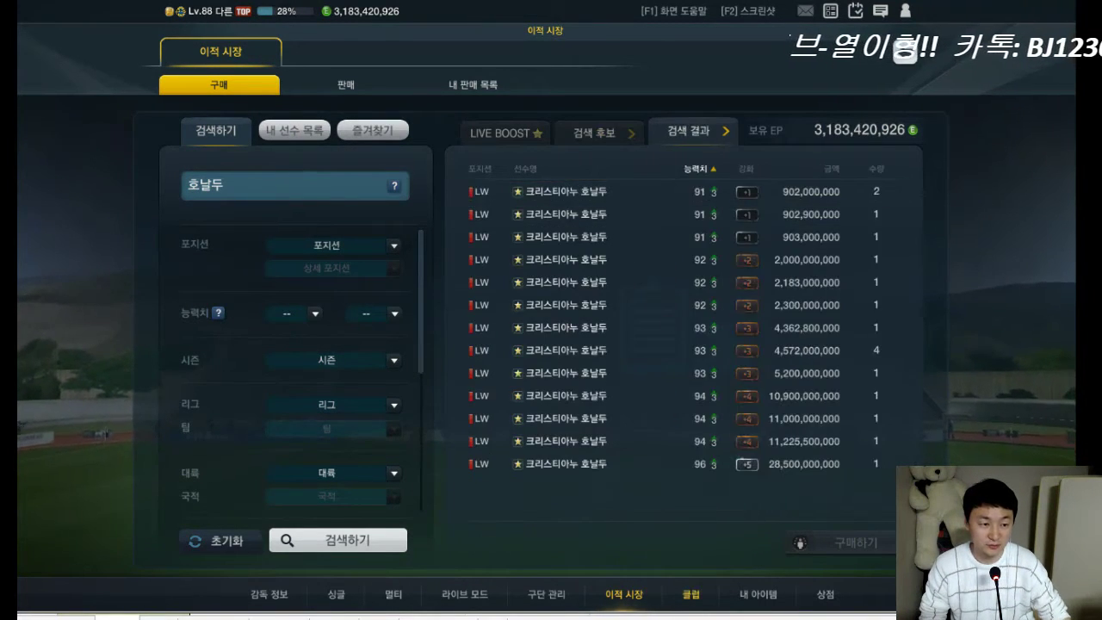
Switch back to the Excel squad sheet and enter 90,300 in B4 as 호날두's price
{"action": "key", "text": "alt+Tab"}
{"action": "key", "text": "alt+Tab"}
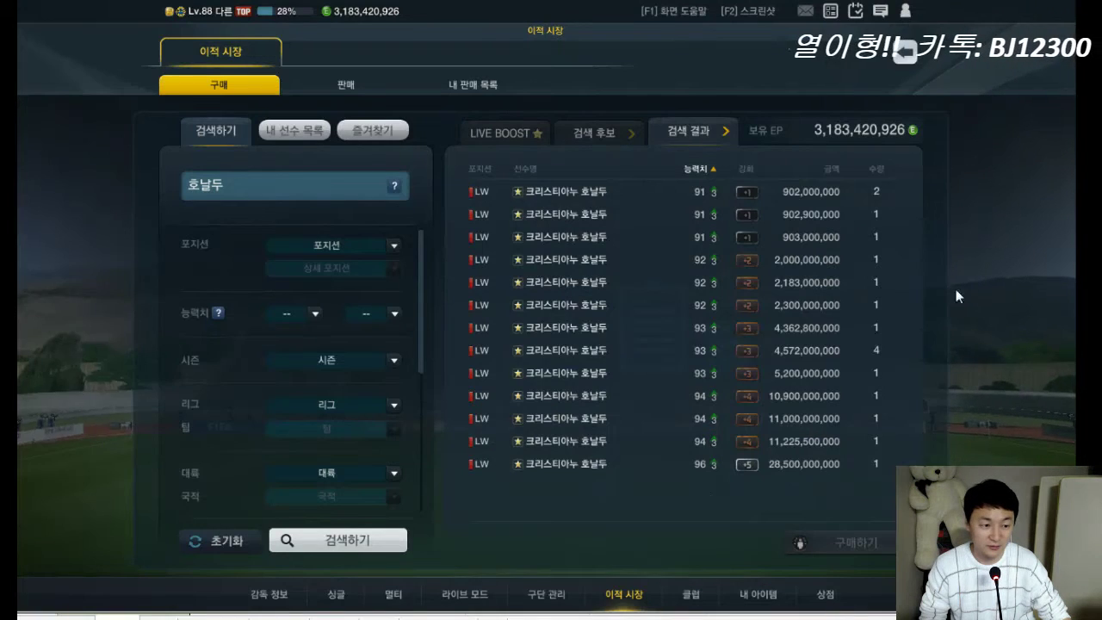
{"action": "key", "text": "alt+Tab"}
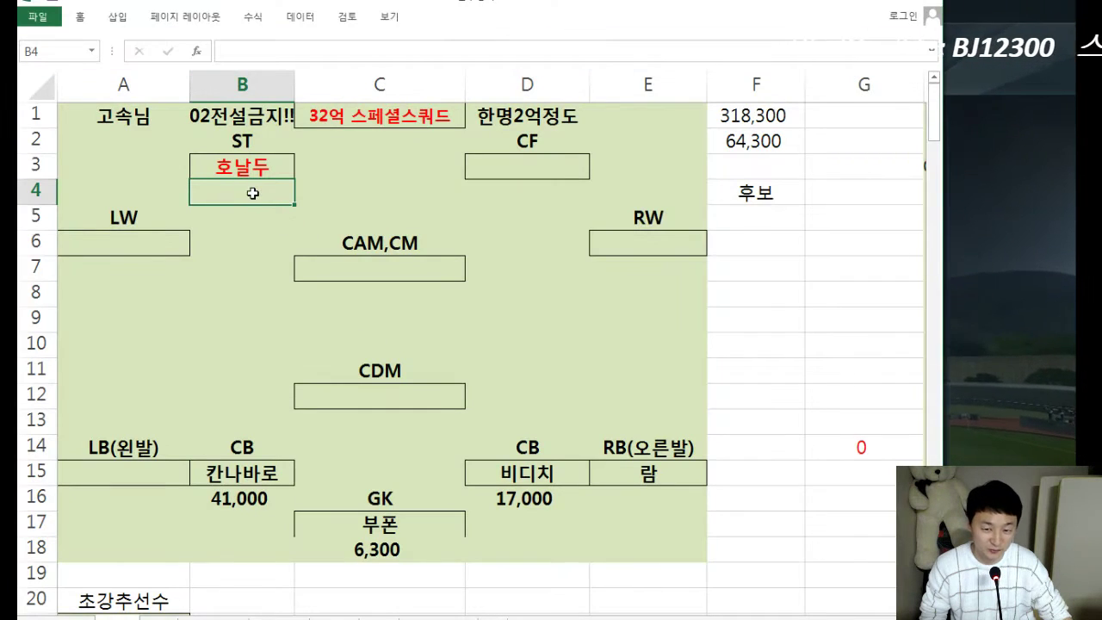
{"action": "type", "text": "90,300"}
{"action": "key", "text": "Return"}
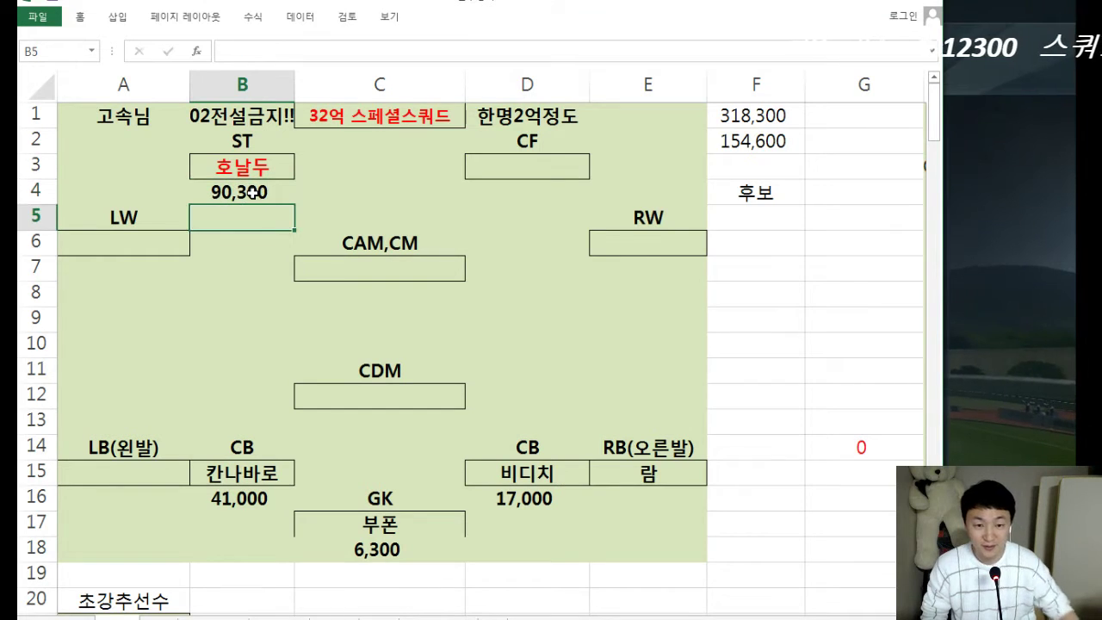
Enter 라르손 in D3 under CF, removing the extra name 쉐링엄 from the entry
{"action": "left_click", "coordinate": [554, 167]}
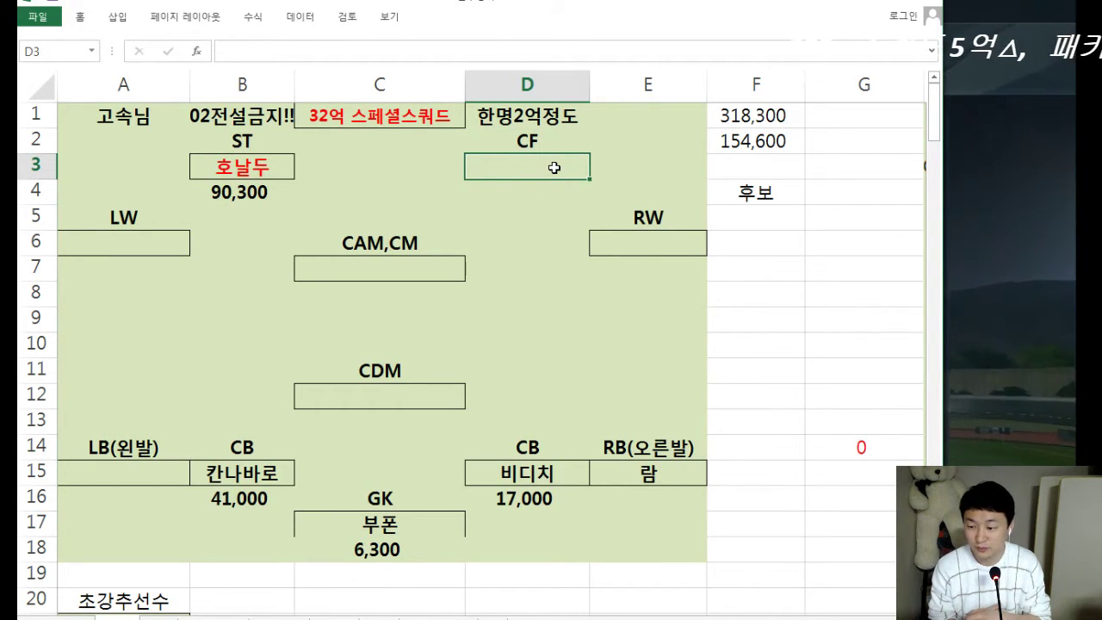
{"action": "type", "text": "라르손"}
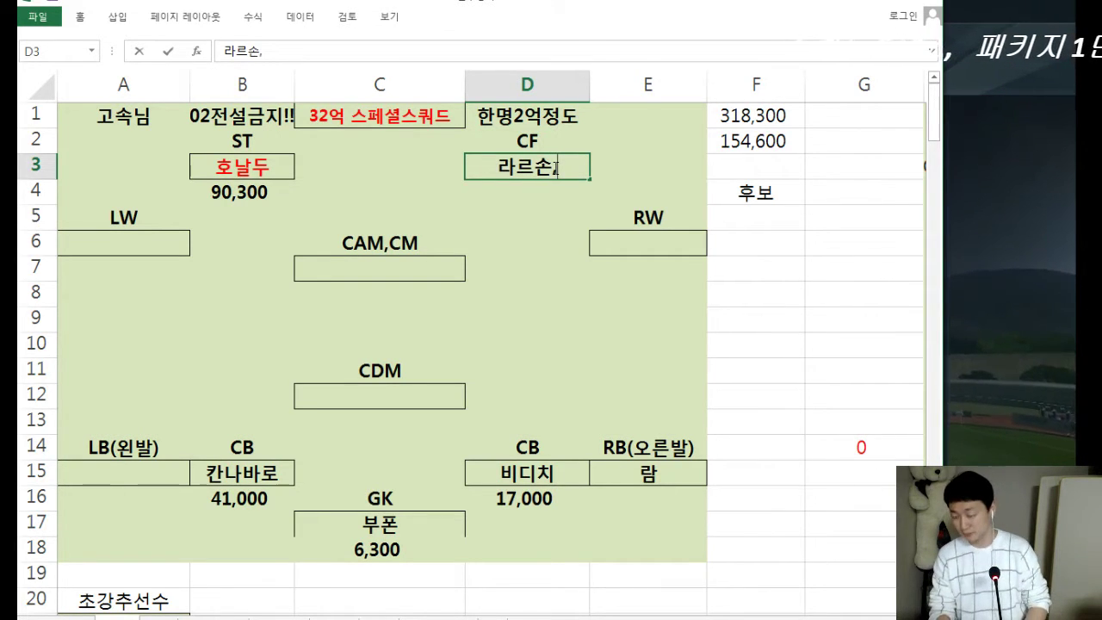
{"action": "type", "text": ","}
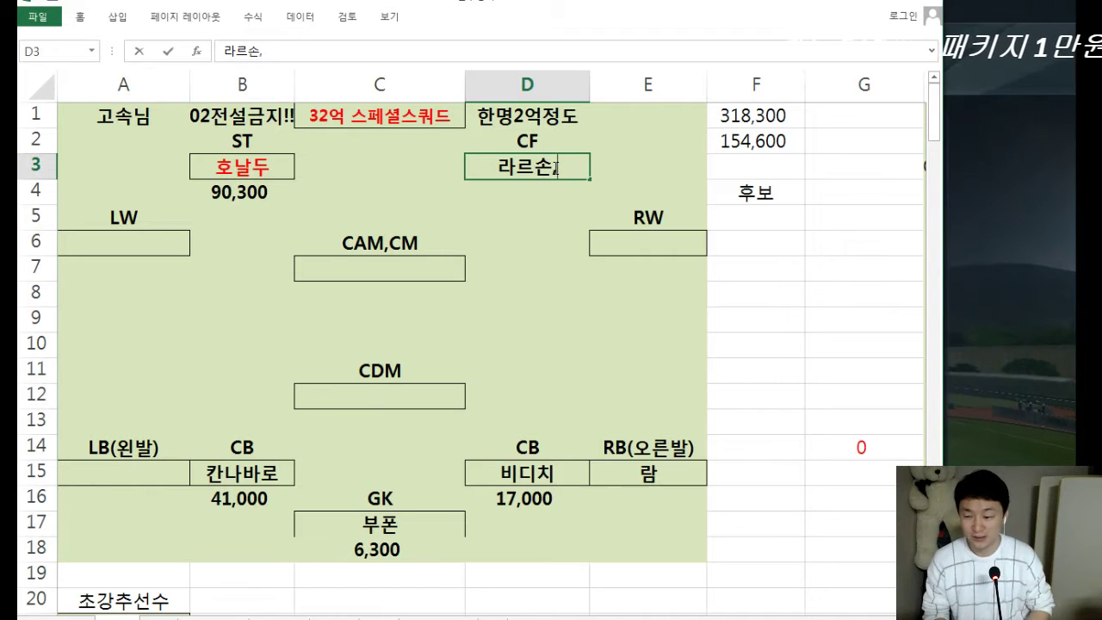
{"action": "type", "text": "쉐링엄"}
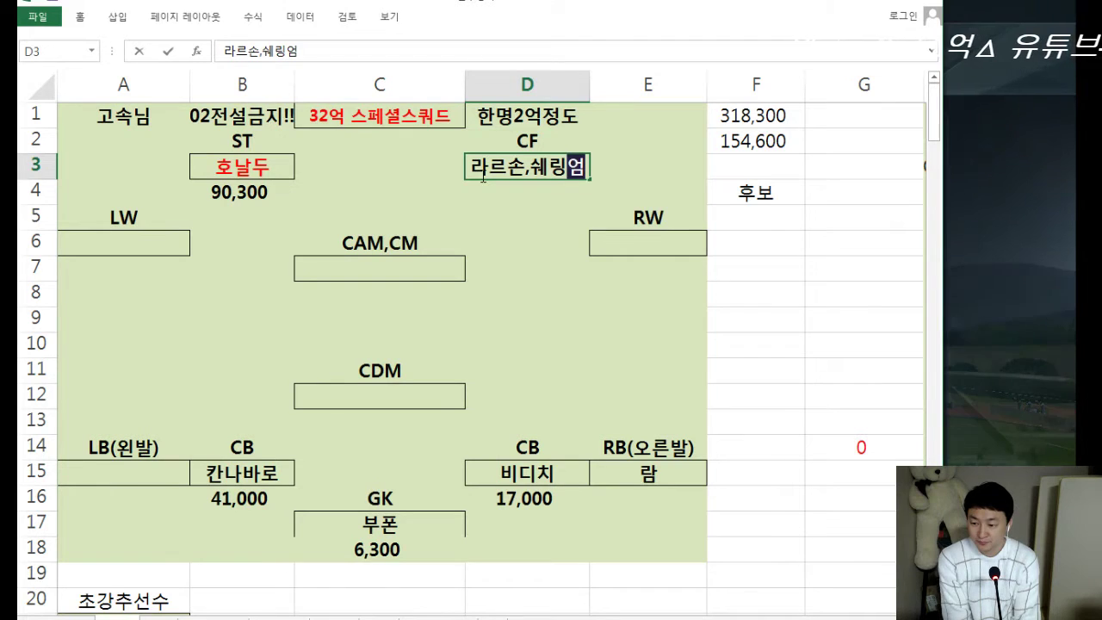
{"action": "left_click_drag", "start_coordinate": [520, 169], "coordinate": [636, 167]}
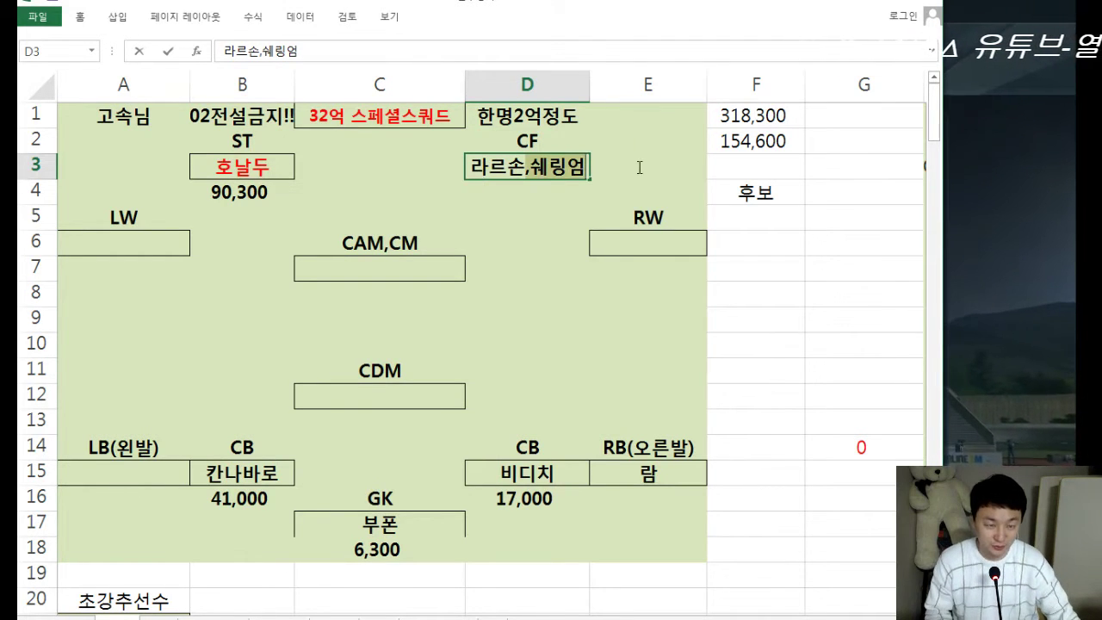
{"action": "key", "text": "BackSpace"}
{"action": "left_click", "coordinate": [524, 245]}
Copy 호날두 and his price from B3:B4 to D3:D4 under CF, and enter 라르손 in B3 as the striker
{"action": "left_click_drag", "start_coordinate": [250, 167], "coordinate": [249, 192]}
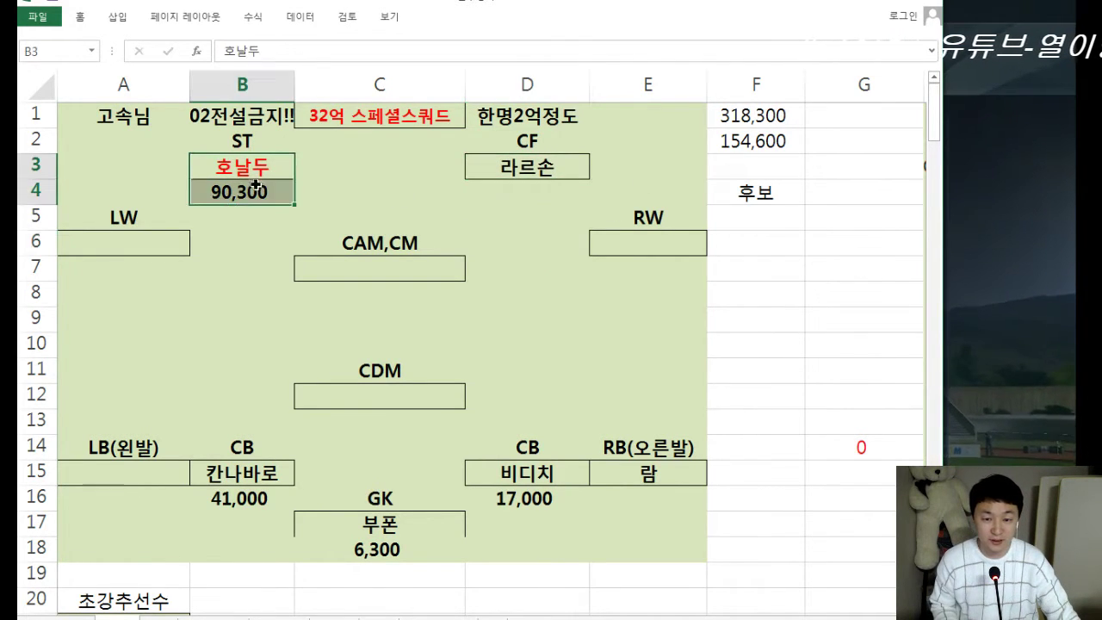
{"action": "key", "text": "ctrl+c"}
{"action": "left_click", "coordinate": [527, 166]}
{"action": "key", "text": "ctrl+v"}
{"action": "left_click", "coordinate": [256, 165]}
{"action": "type", "text": "라르손"}
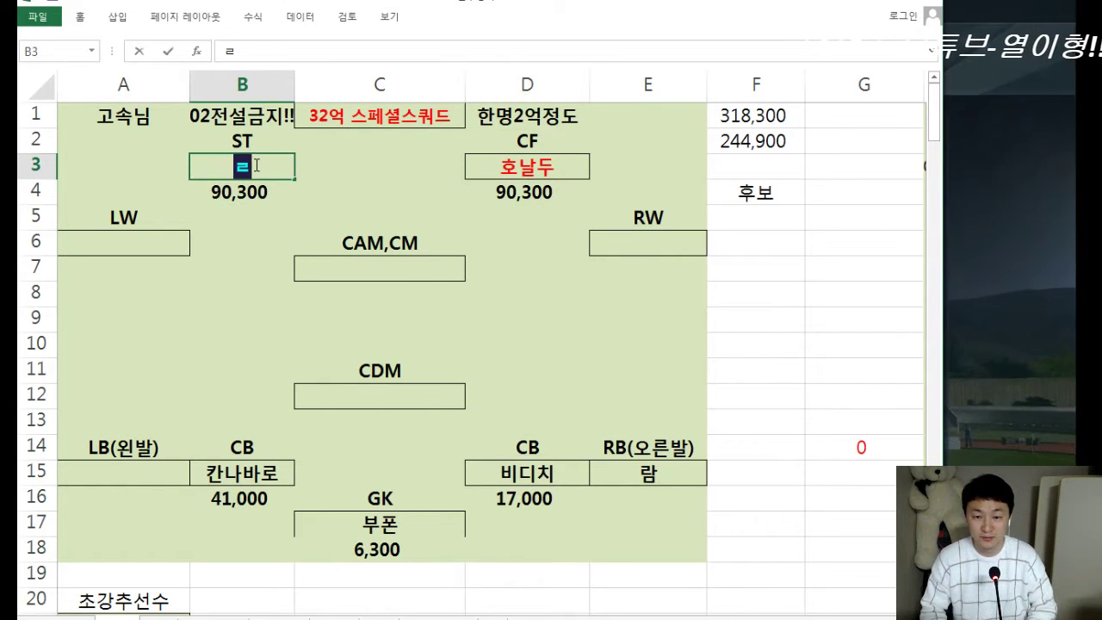
{"action": "key", "text": "Return"}
Switch to the game's transfer market, search for 라르손 and open the price listings of his star-marked World Legend card
{"action": "left_click", "coordinate": [996, 317]}
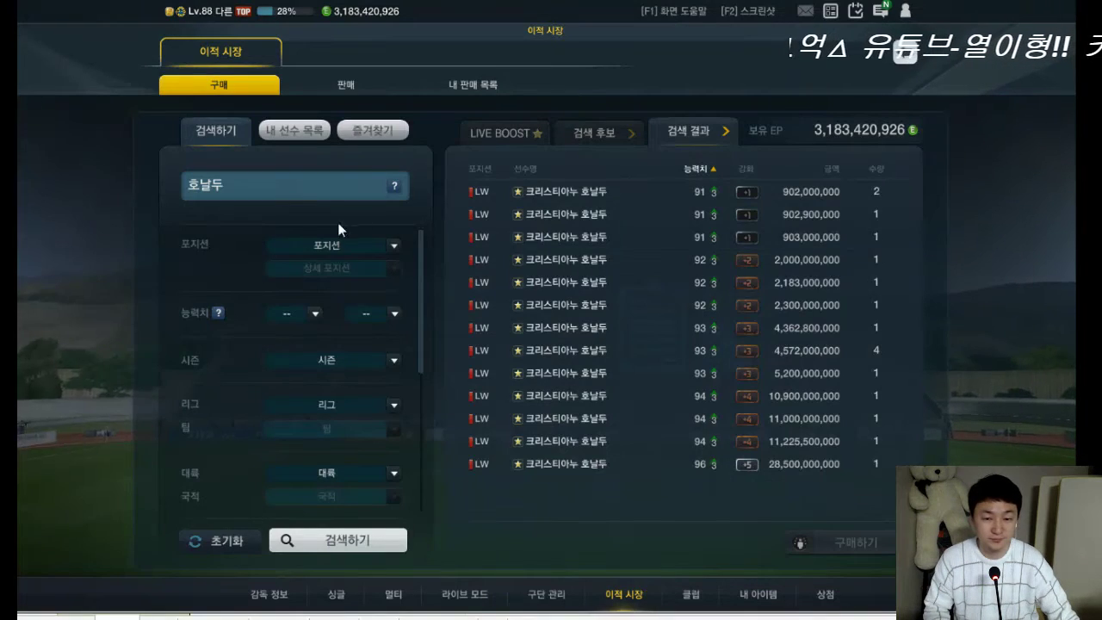
{"action": "left_click", "coordinate": [296, 192]}
{"action": "type", "text": "라르손"}
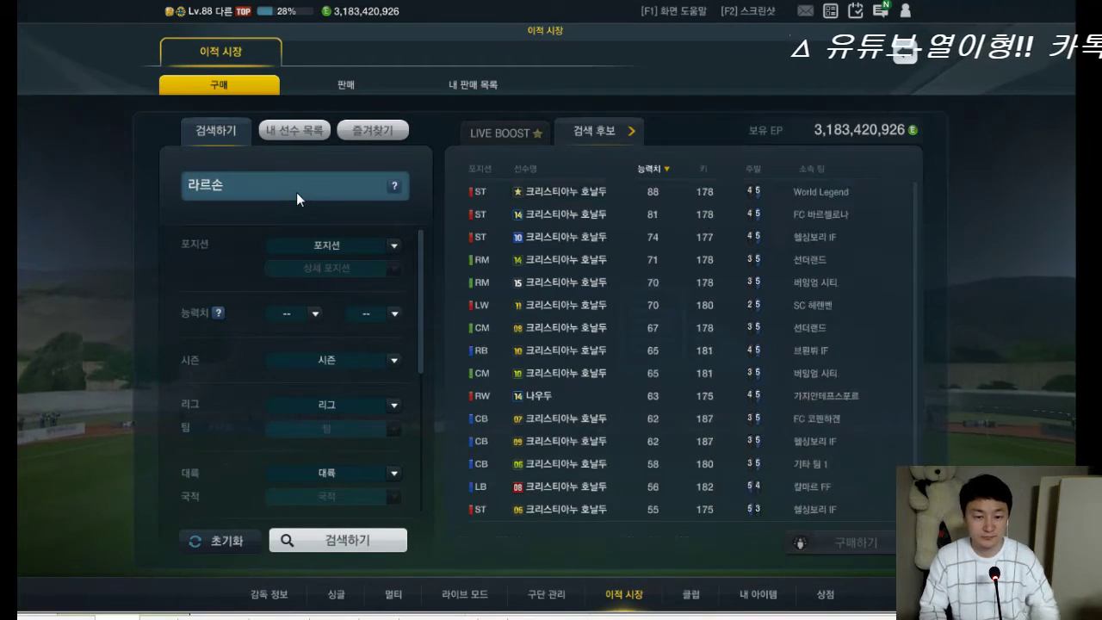
{"action": "left_click", "coordinate": [811, 192]}
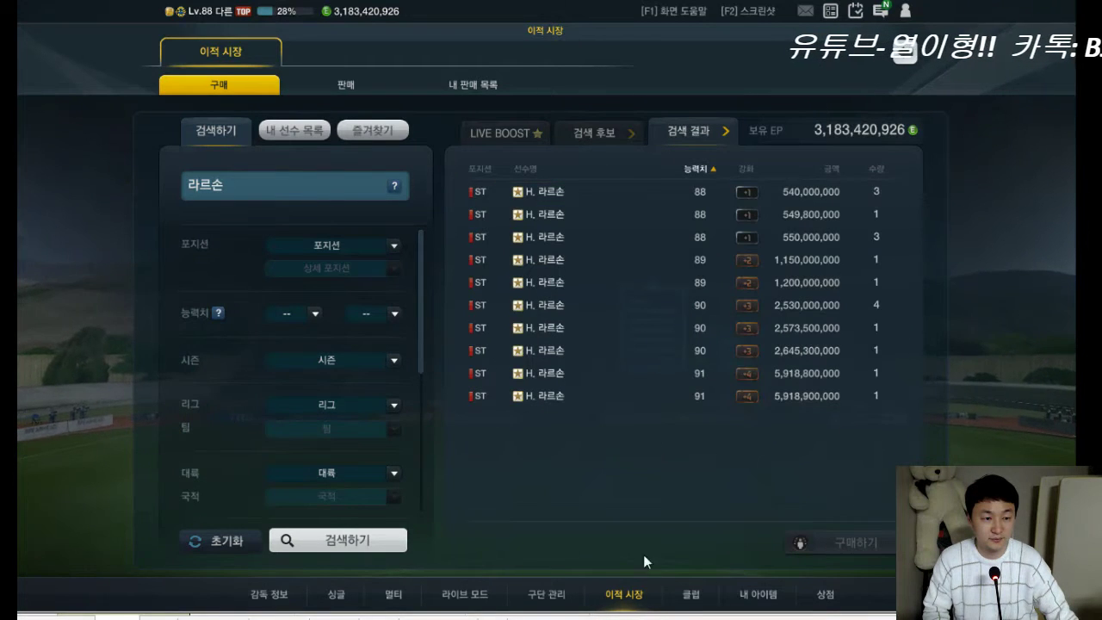
Switch back to the Excel squad sheet and enter 5,500 in B4 as 라르손's price
{"action": "key", "text": "alt+Tab"}
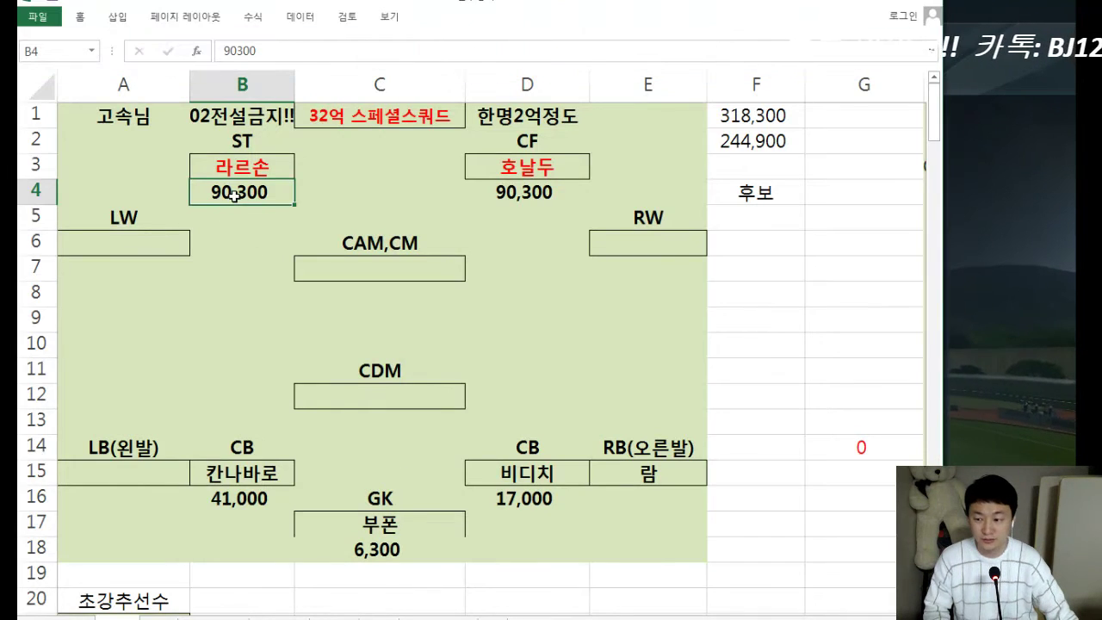
{"action": "key", "text": "alt+Tab"}
{"action": "key", "text": "alt+Tab"}
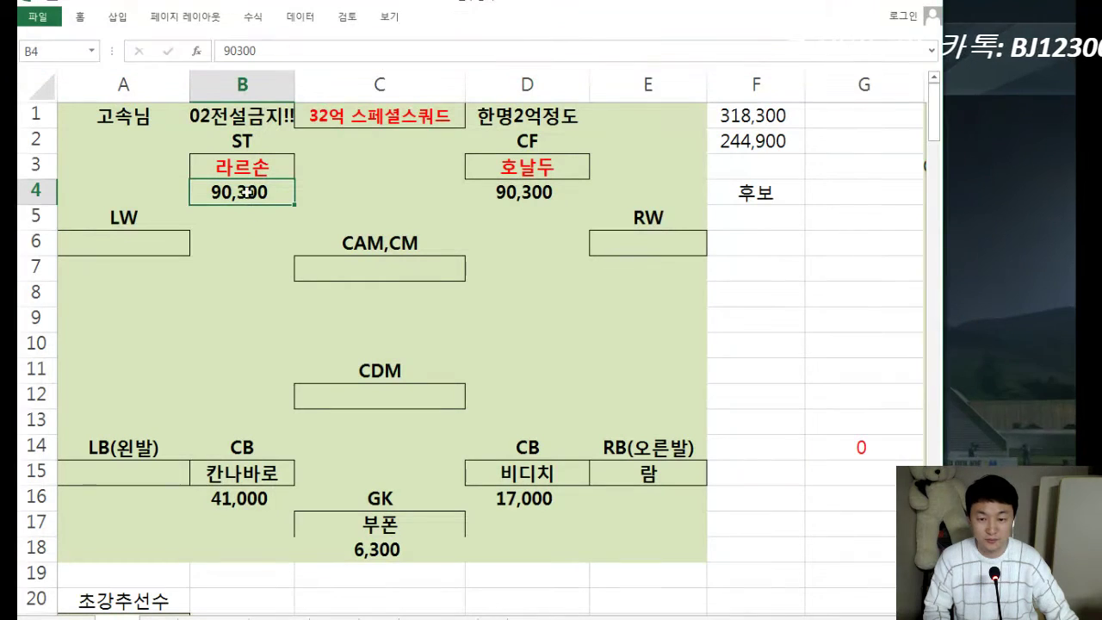
{"action": "type", "text": "5500"}
{"action": "key", "text": "Return"}
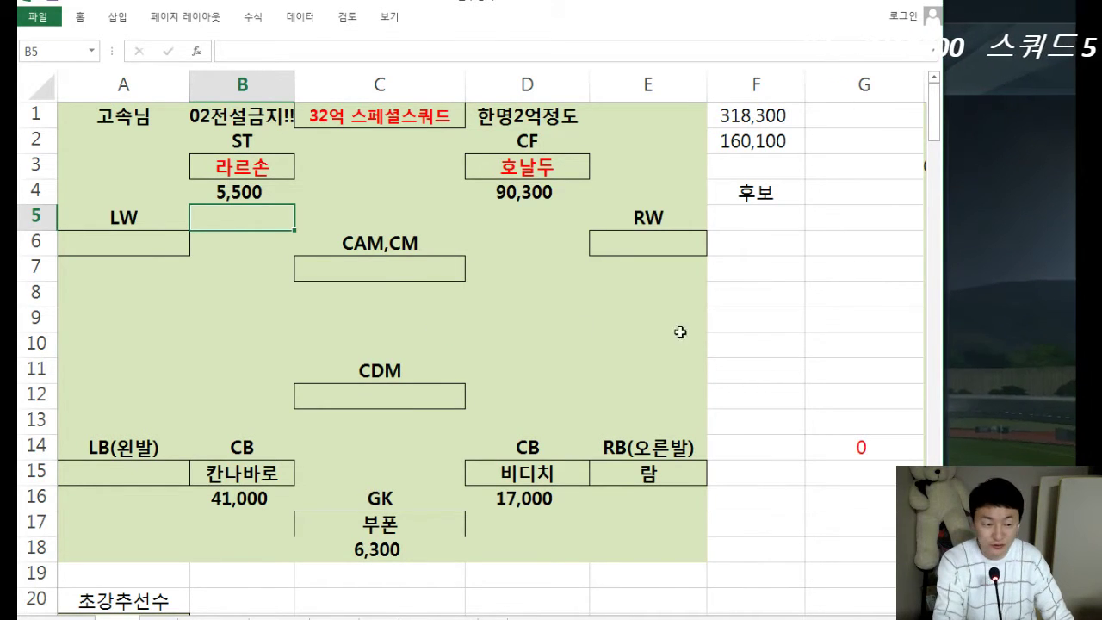
Check the price listings of 슈케르's star-marked card in the game's transfer market and return to the Excel squad sheet
{"action": "left_click", "coordinate": [984, 313]}
{"action": "left_click", "coordinate": [287, 189]}
{"action": "key", "text": "BackSpace"}
{"action": "key", "text": "BackSpace"}
{"action": "key", "text": "BackSpace"}
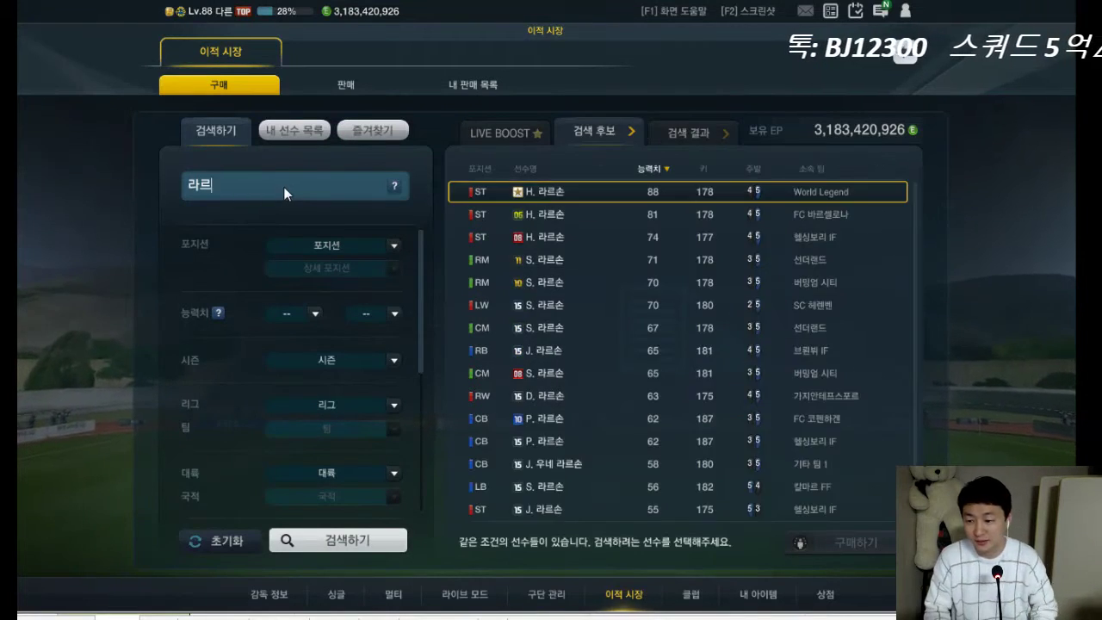
{"action": "type", "text": "슈케르"}
{"action": "key", "text": "Return"}
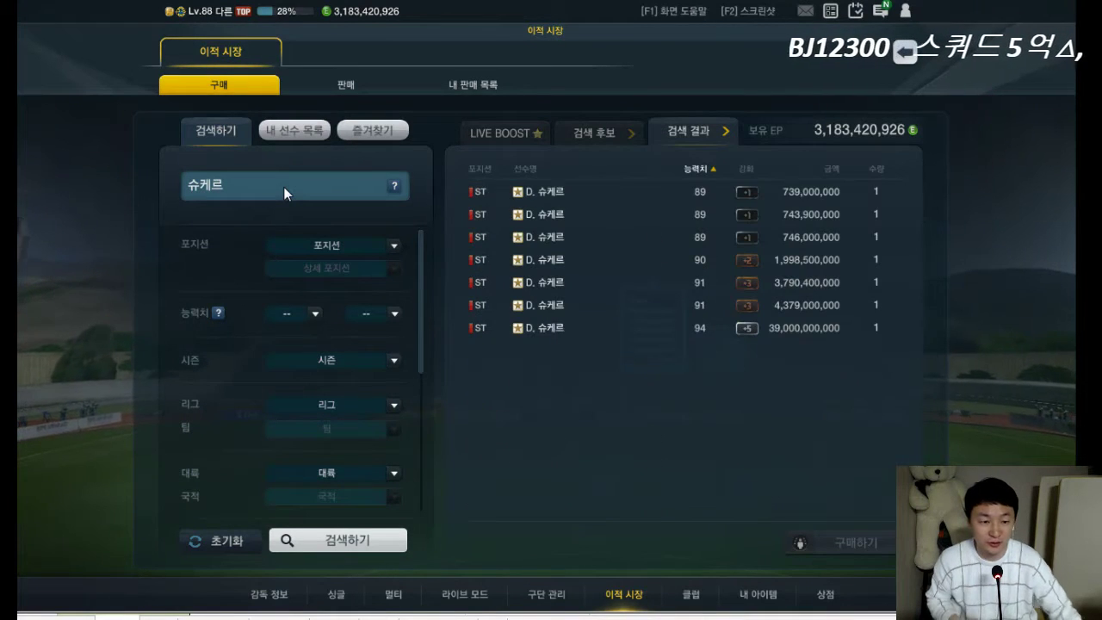
{"action": "key", "text": "alt+Tab"}
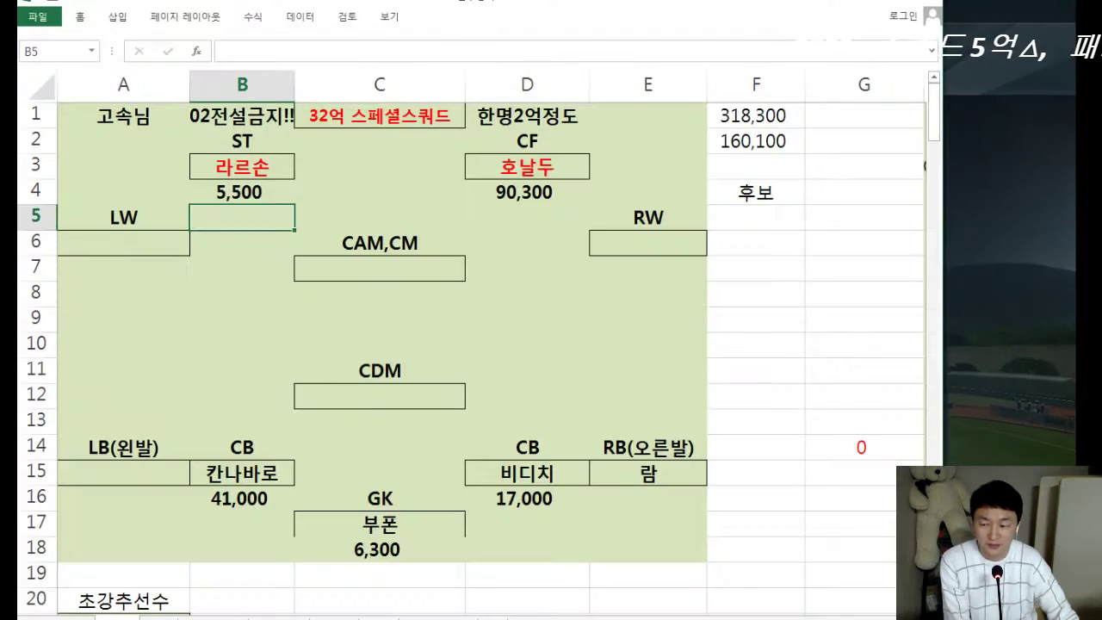
{"action": "left_click", "coordinate": [268, 296]}
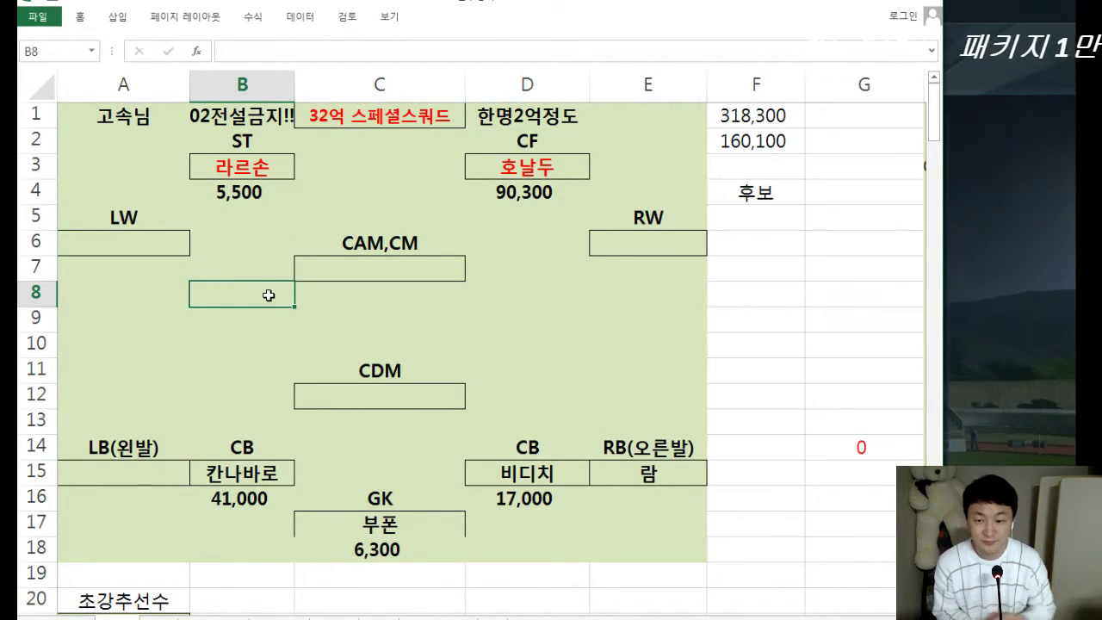
{"action": "left_click", "coordinate": [382, 263]}
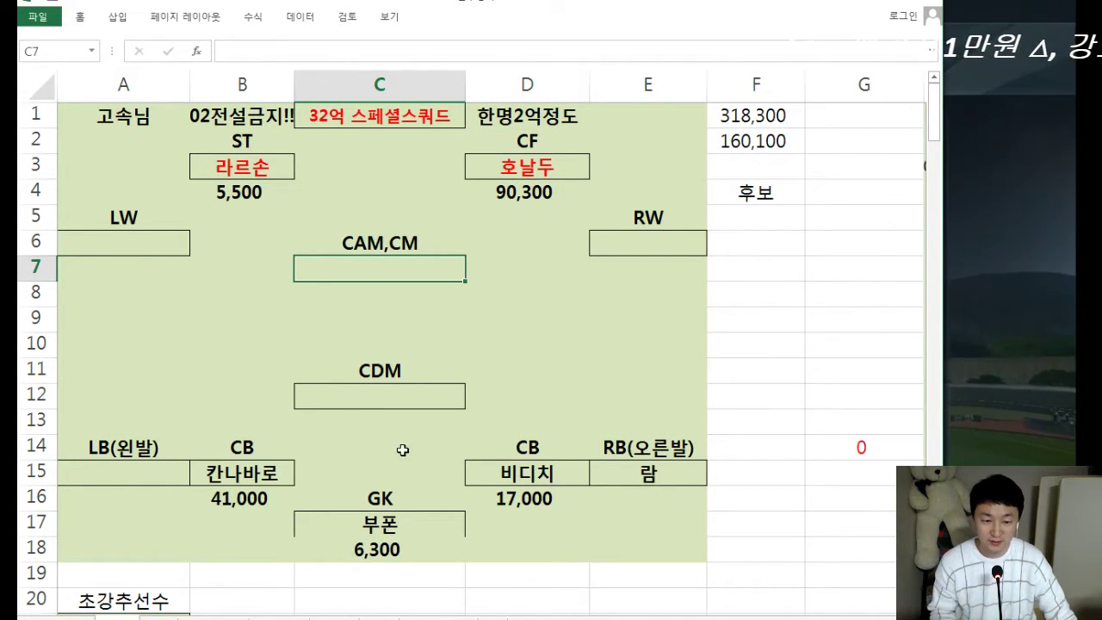
{"action": "left_click", "coordinate": [260, 173]}
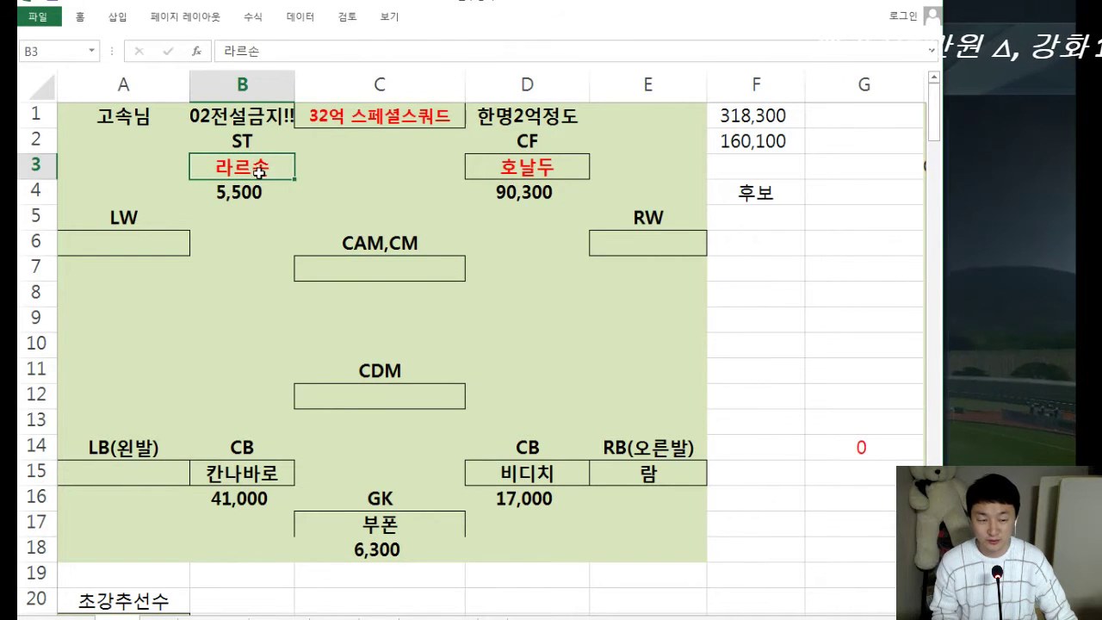
{"action": "left_click", "coordinate": [332, 271]}
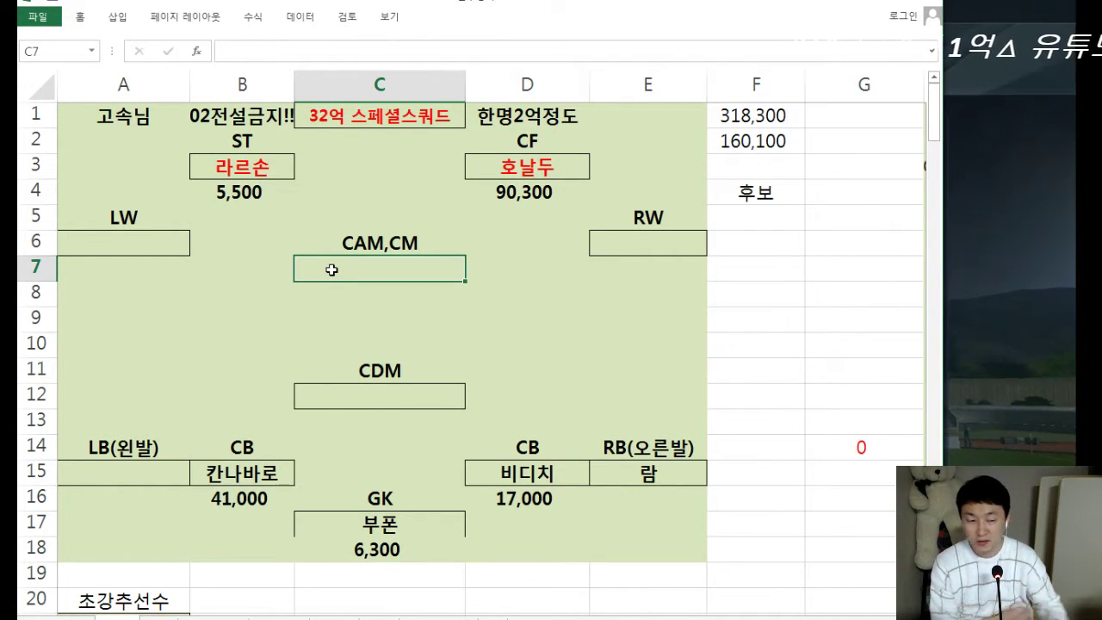
Switch to the game's transfer market, search for 어윈 and open the price listings of the 맨체스터 Utd. left back's card
{"action": "key", "text": "alt+Tab"}
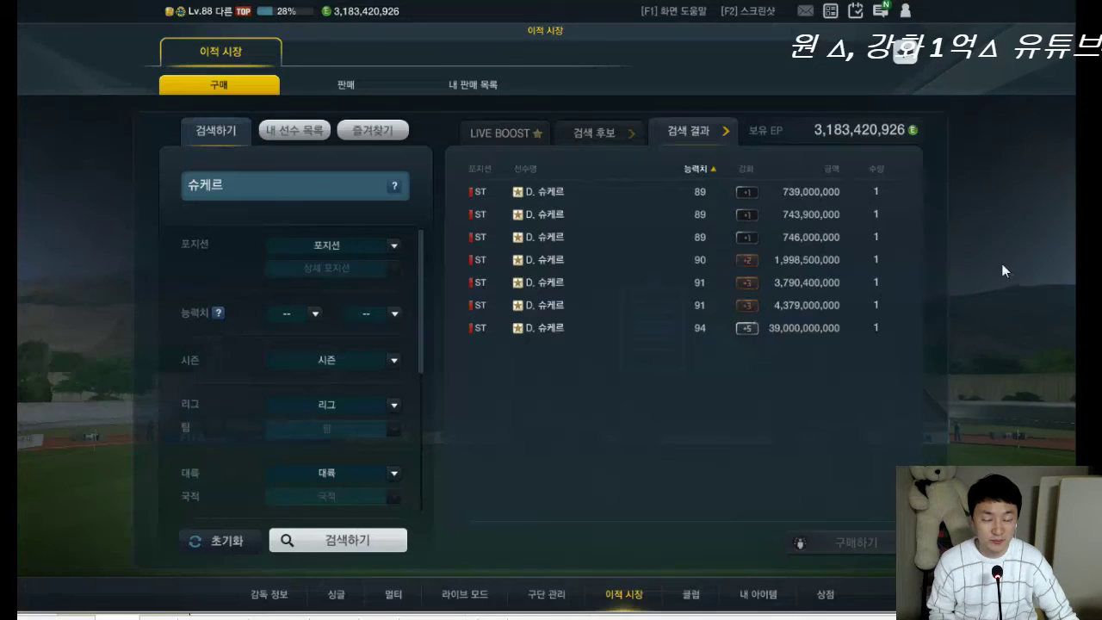
{"action": "left_click", "coordinate": [266, 183]}
{"action": "type", "text": "슈"}
{"action": "key", "text": "BackSpace"}
{"action": "type", "text": "어윈"}
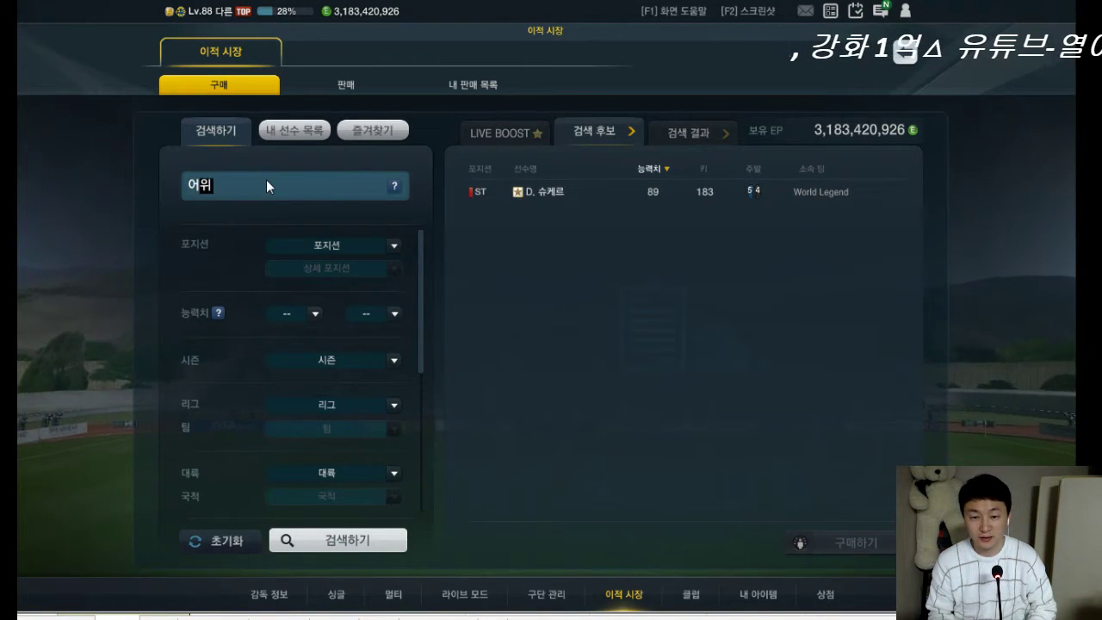
{"action": "left_click", "coordinate": [820, 192]}
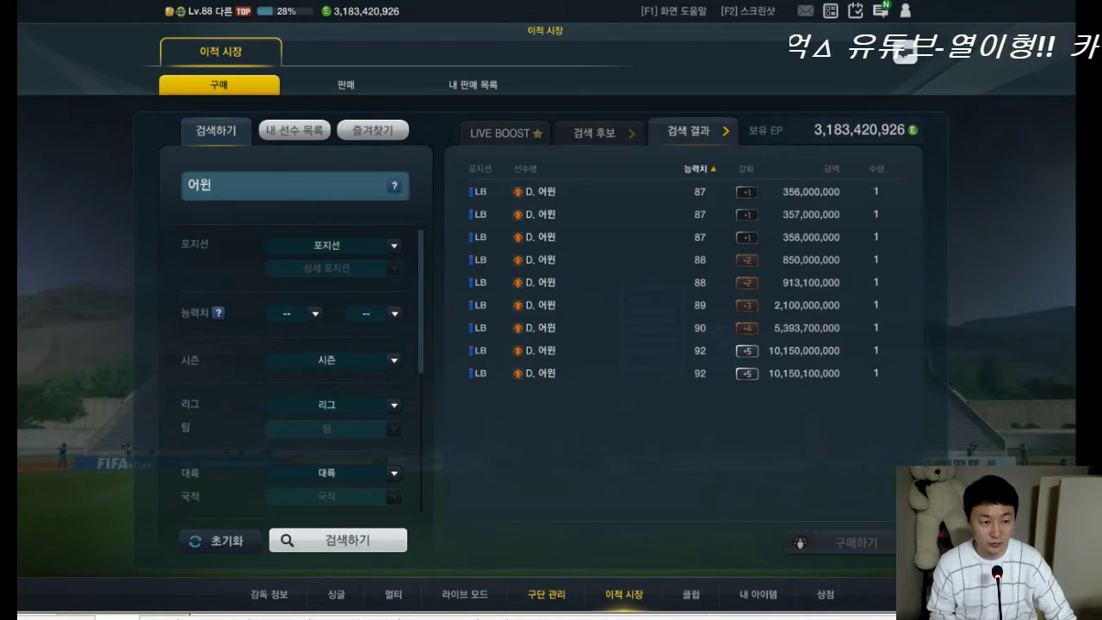
Switch back to the Excel squad sheet and enter 어윈 in A15 under LB, with the price 35,600 in A16
{"action": "key", "text": "alt+Tab"}
{"action": "left_click", "coordinate": [140, 474]}
{"action": "type", "text": "어우"}
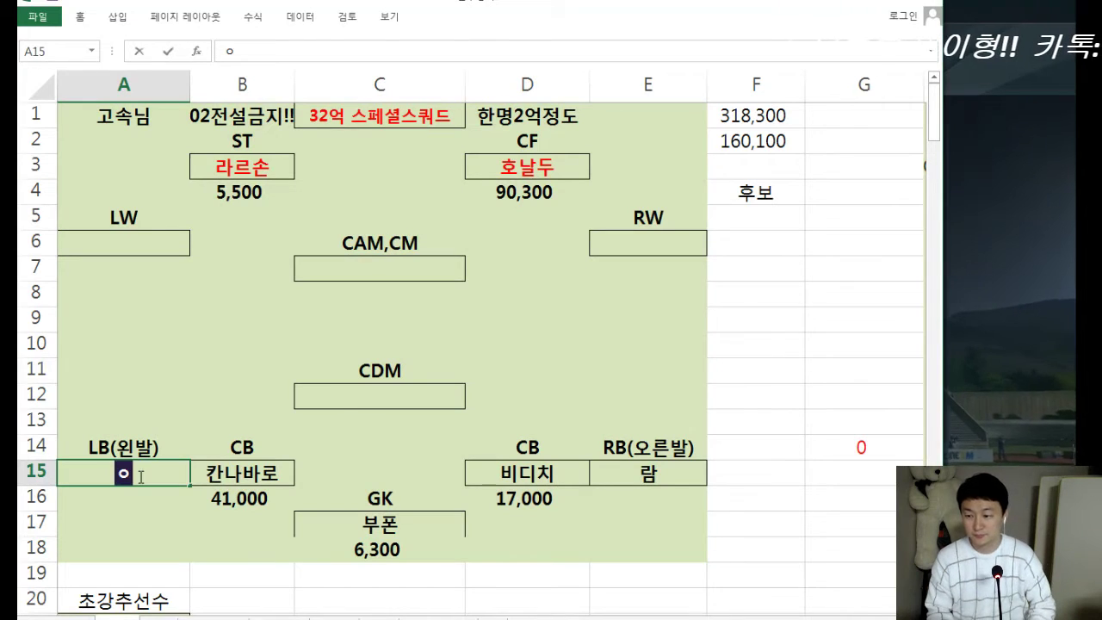
{"action": "type", "text": "윈"}
{"action": "key", "text": "Return"}
{"action": "type", "text": "35600"}
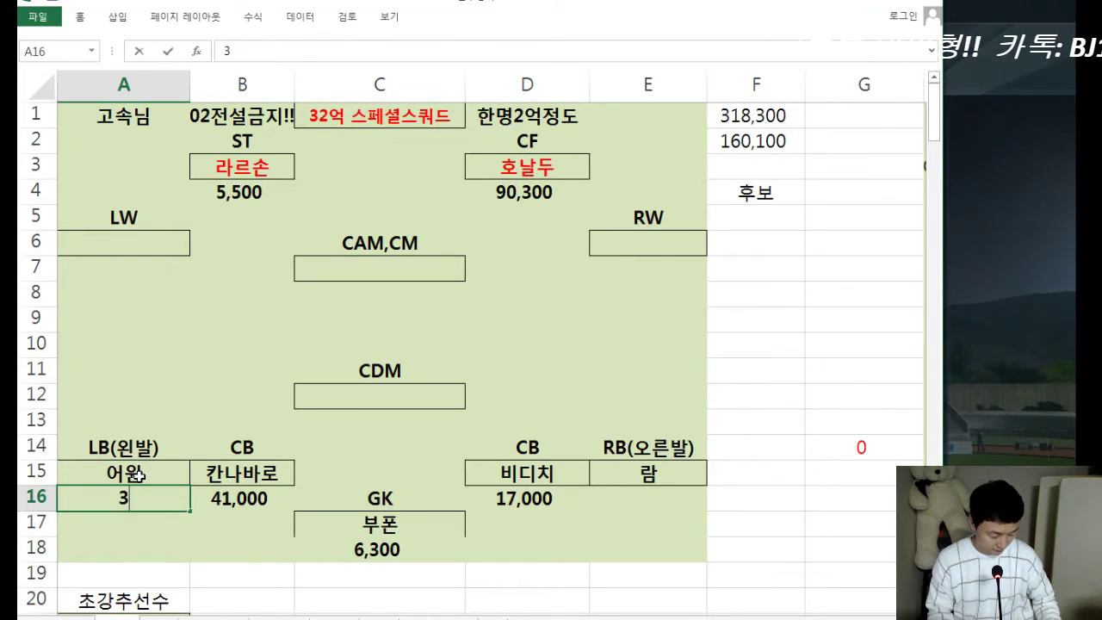
{"action": "key", "text": "Return"}
Correct 라르손's price in B4 to 55,000
{"action": "left_click", "coordinate": [263, 191]}
{"action": "double_click", "coordinate": [263, 191]}
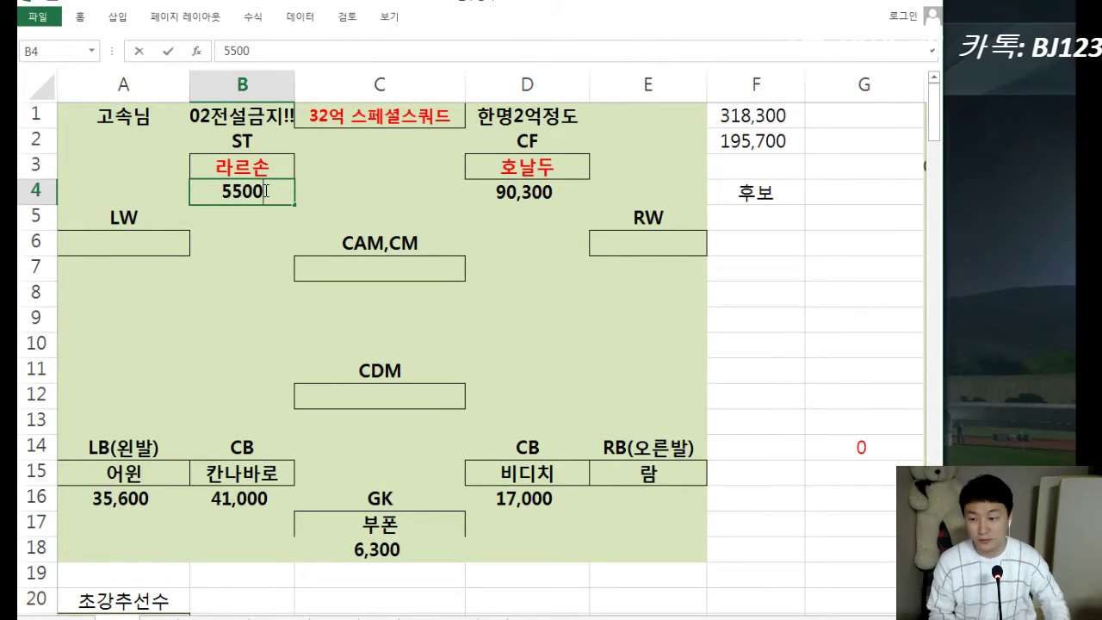
{"action": "type", "text": "0"}
{"action": "key", "text": "Return"}
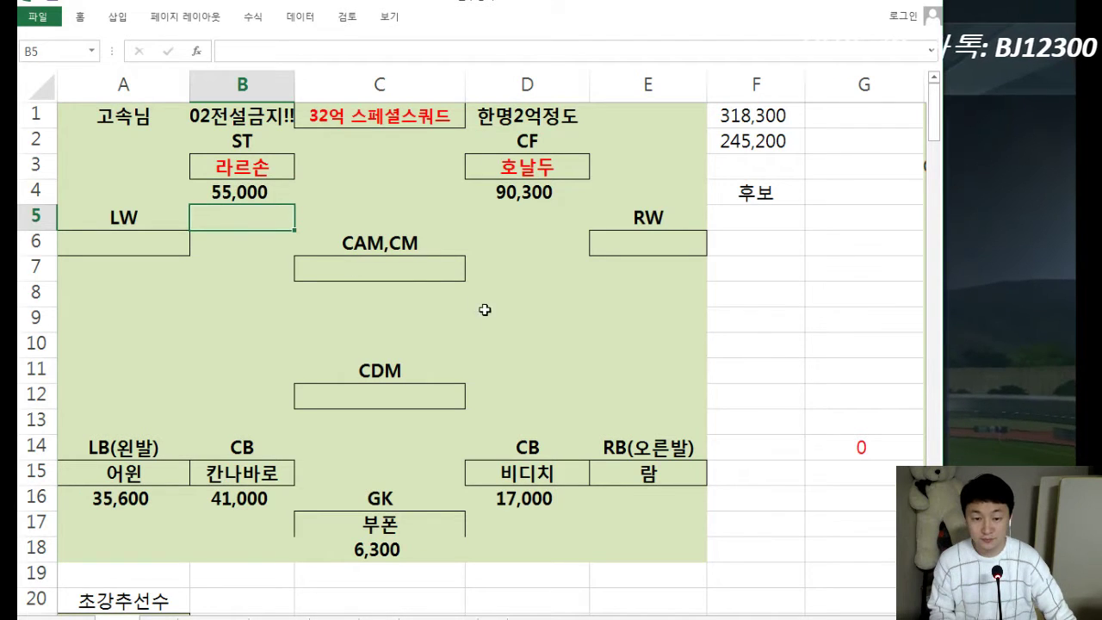
Enter 박지성 in C7 as the player under CAM,CM
{"action": "left_click", "coordinate": [417, 266]}
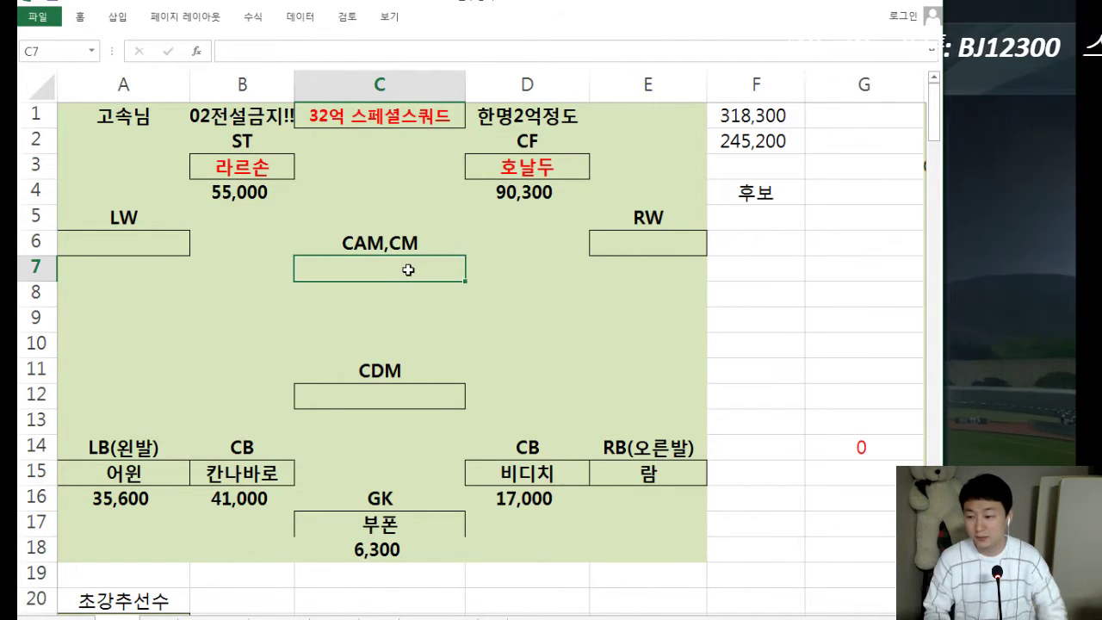
{"action": "type", "text": "박지성"}
{"action": "key", "text": "Return"}
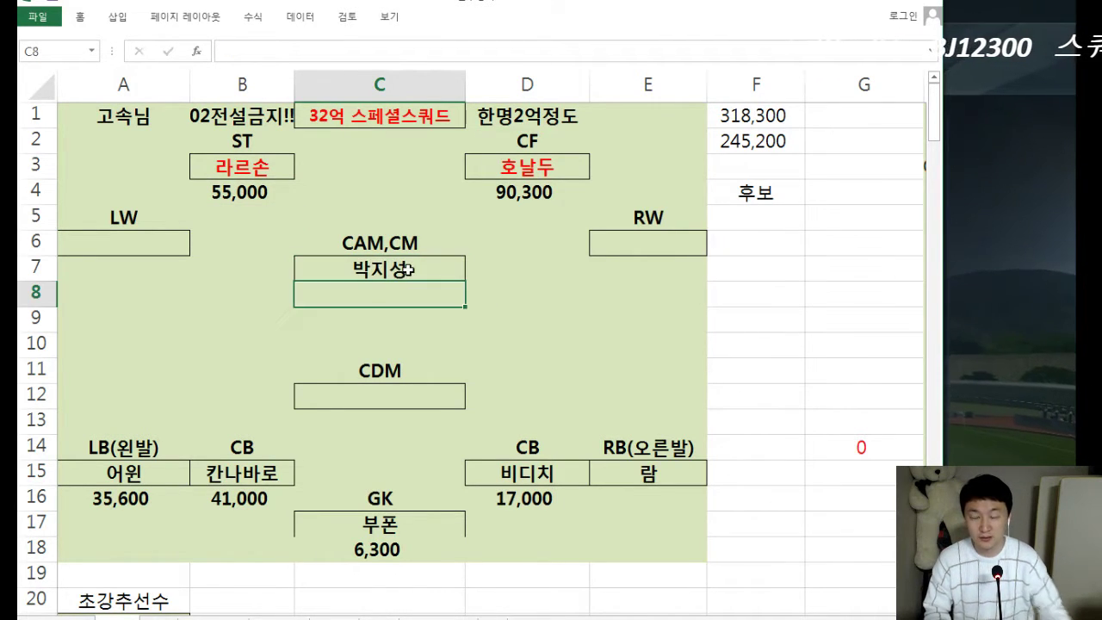
Switch to the game's transfer market, search for 지성 and open the price listings of 박지성's 2002 전설 card and his CM card
{"action": "left_click", "coordinate": [969, 282]}
{"action": "left_click", "coordinate": [269, 189]}
{"action": "type", "text": "짓"}
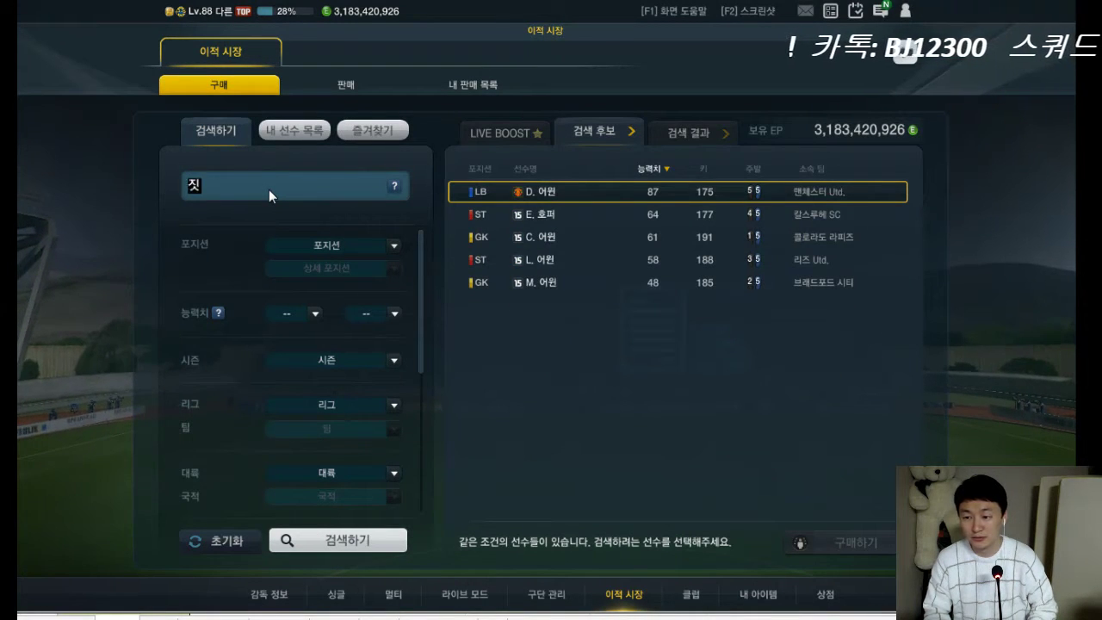
{"action": "type", "text": "성"}
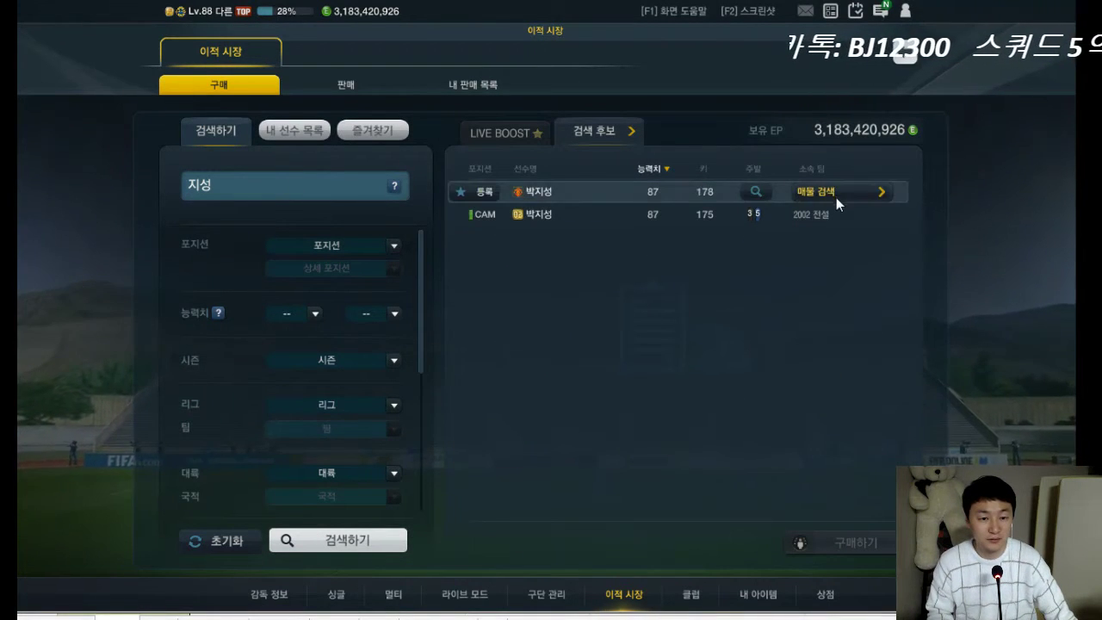
{"action": "left_click", "coordinate": [836, 197]}
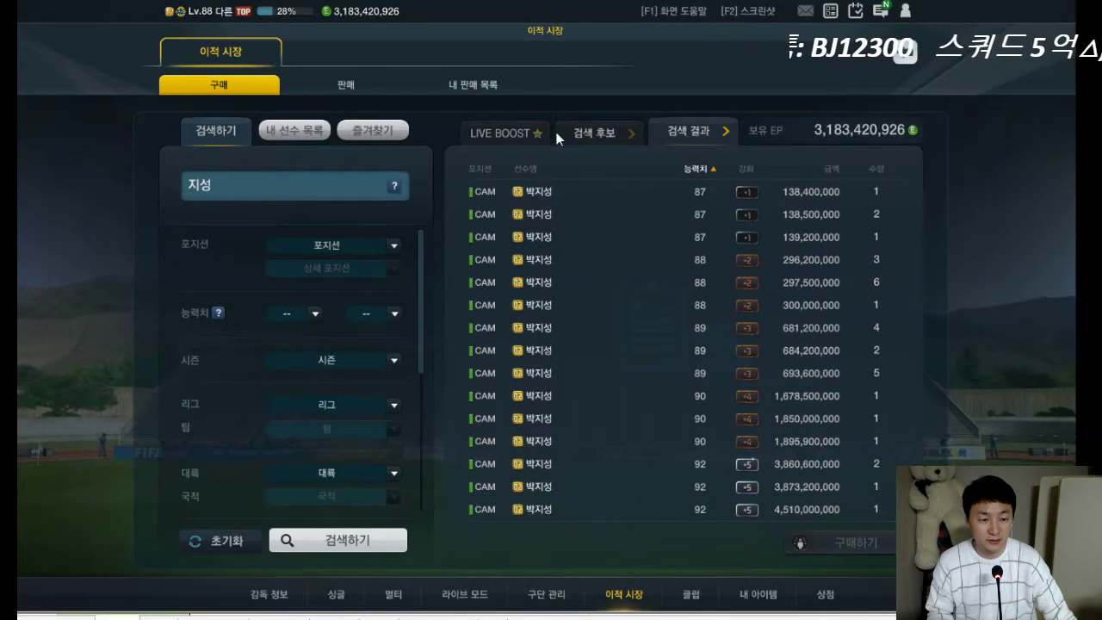
{"action": "left_click", "coordinate": [561, 135]}
{"action": "left_click", "coordinate": [843, 191]}
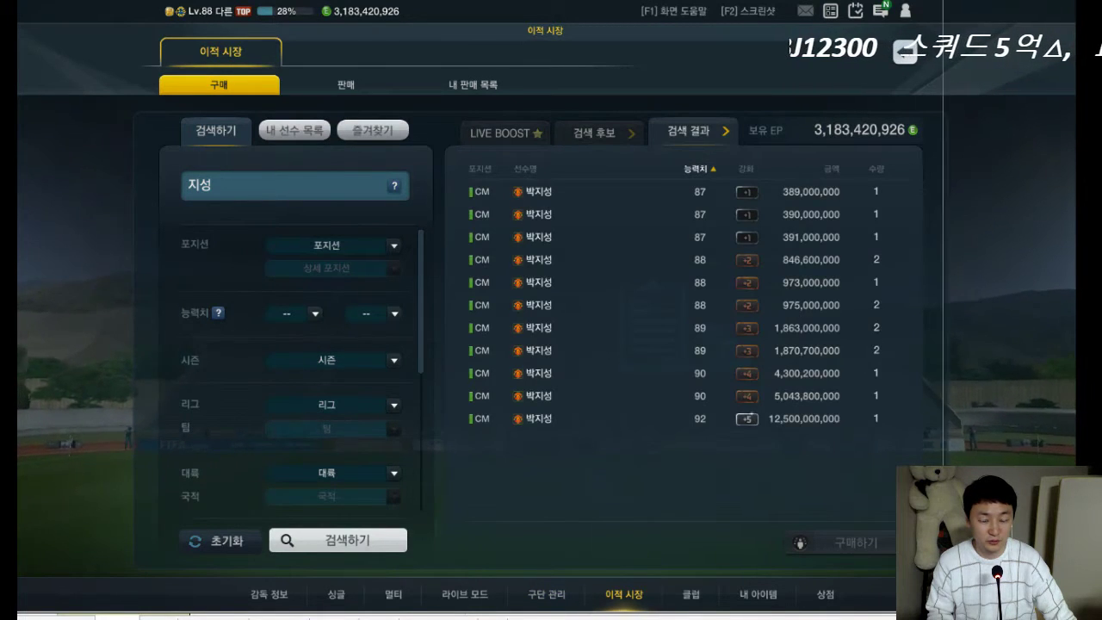
Switch back to the Excel squad sheet, change C7 to 02박지성 and enter the price 14,000 in C8
{"action": "key", "text": "alt+Tab"}
{"action": "double_click", "coordinate": [351, 267]}
{"action": "type", "text": "0"}
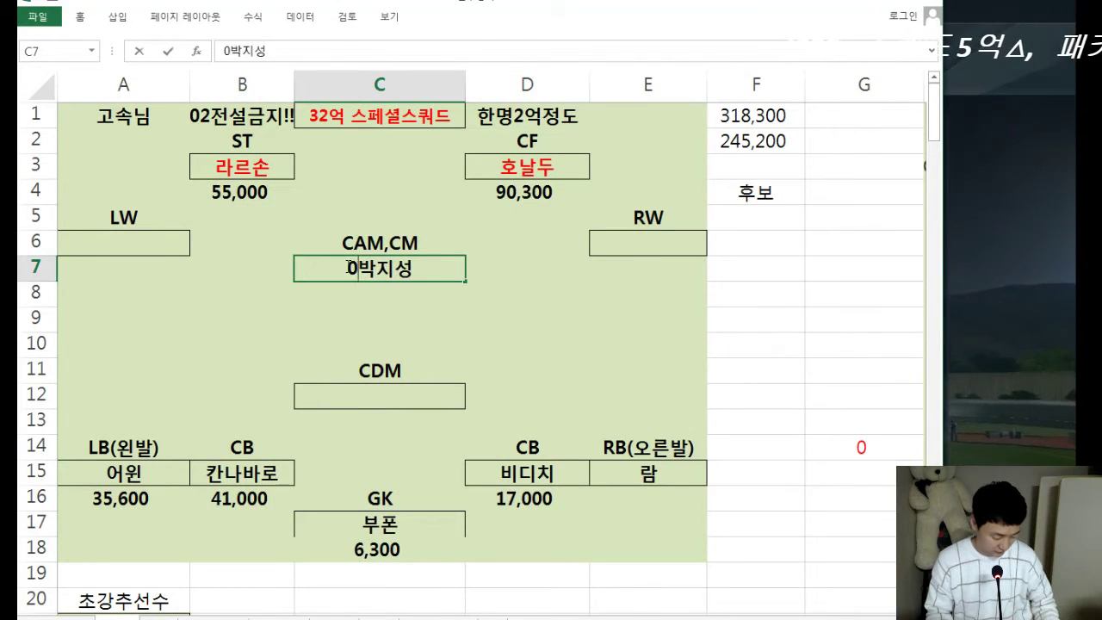
{"action": "type", "text": "2"}
{"action": "key", "text": "Return"}
{"action": "type", "text": "14"}
{"action": "key", "text": "Return"}
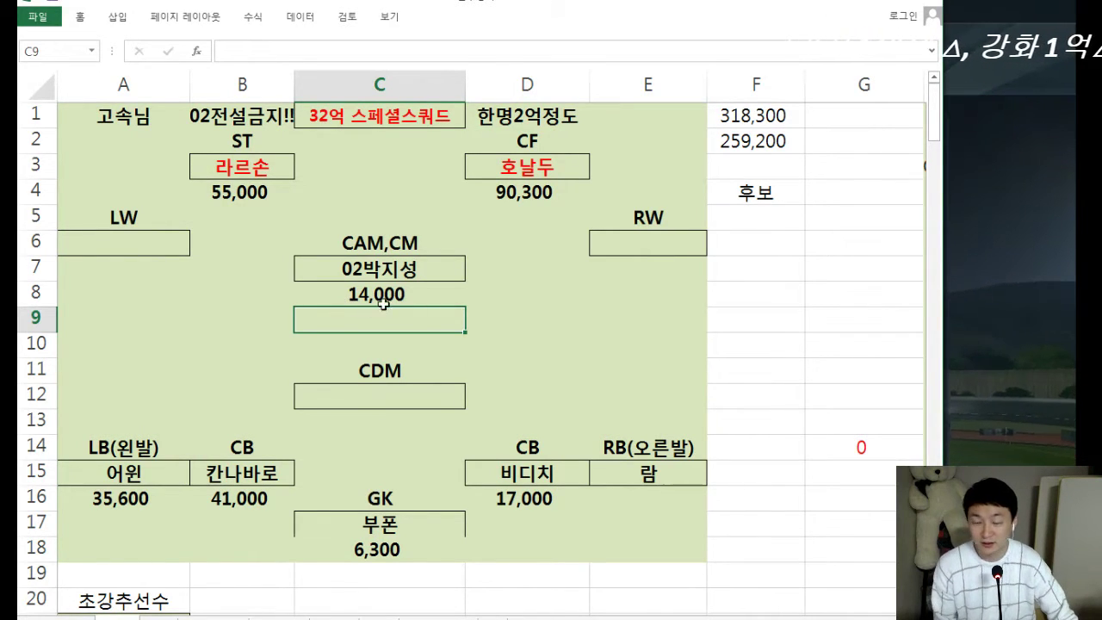
Clear the player 02박지성 from C7 and his price from C8 under CAM,CM
{"action": "left_click", "coordinate": [376, 267]}
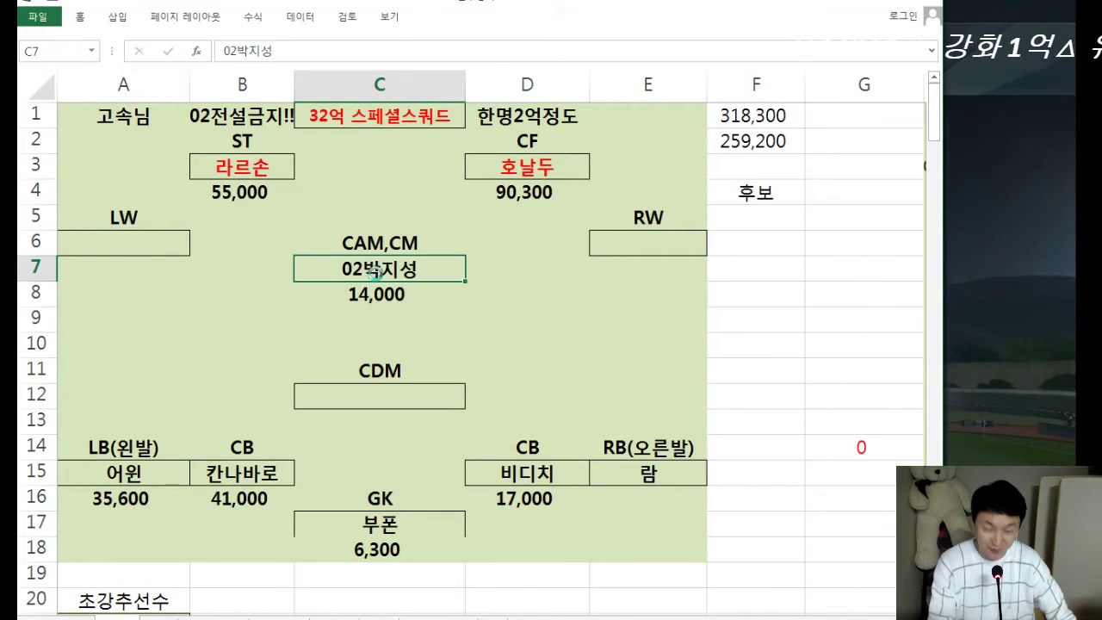
{"action": "key", "text": "Delete"}
{"action": "left_click", "coordinate": [376, 292]}
{"action": "key", "text": "Delete"}
Enter 알론소 in C12 as the player under CDM
{"action": "left_click", "coordinate": [365, 393]}
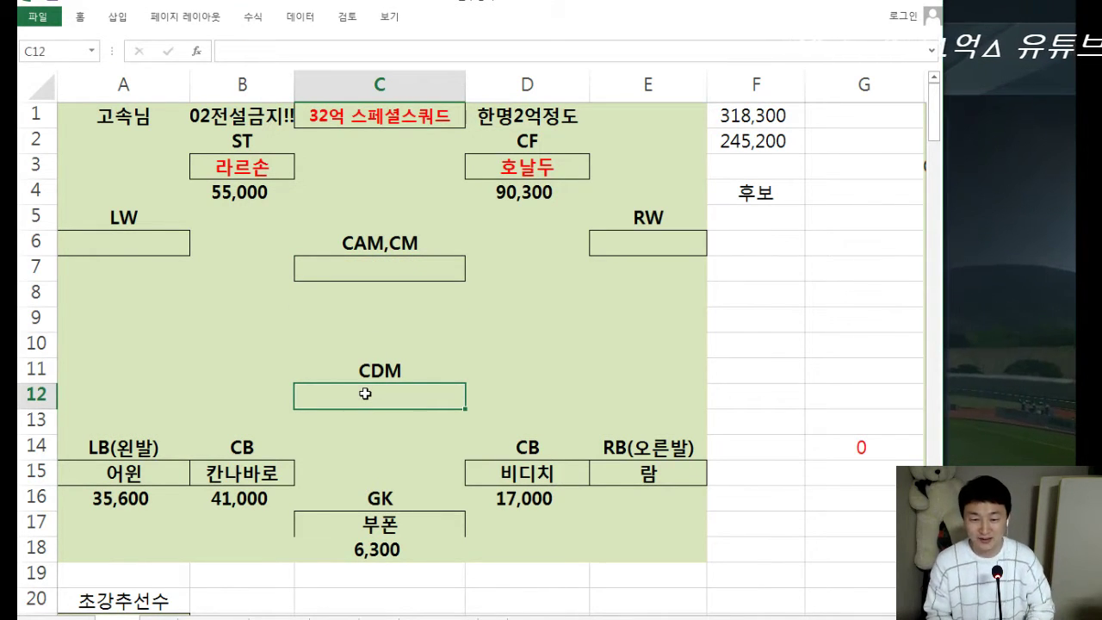
{"action": "type", "text": "ㅇ알론소"}
{"action": "key", "text": "Return"}
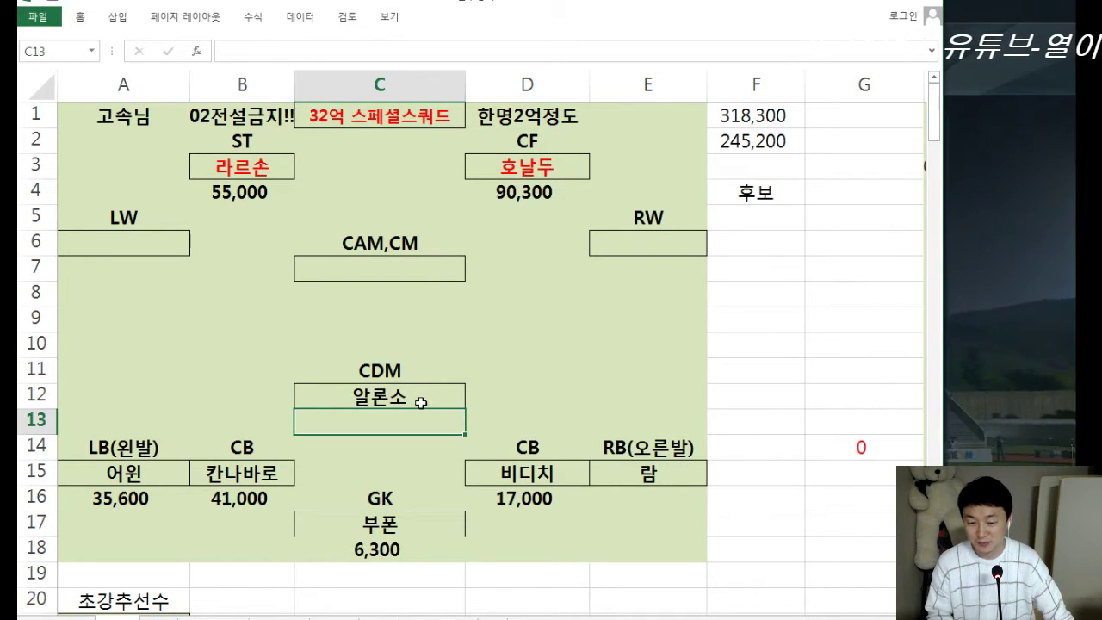
Switch to the game's transfer market, search for 알론소 and open the price listings of 사비 알론소's WORLD BEST card
{"action": "left_click", "coordinate": [979, 344]}
{"action": "left_click", "coordinate": [336, 183]}
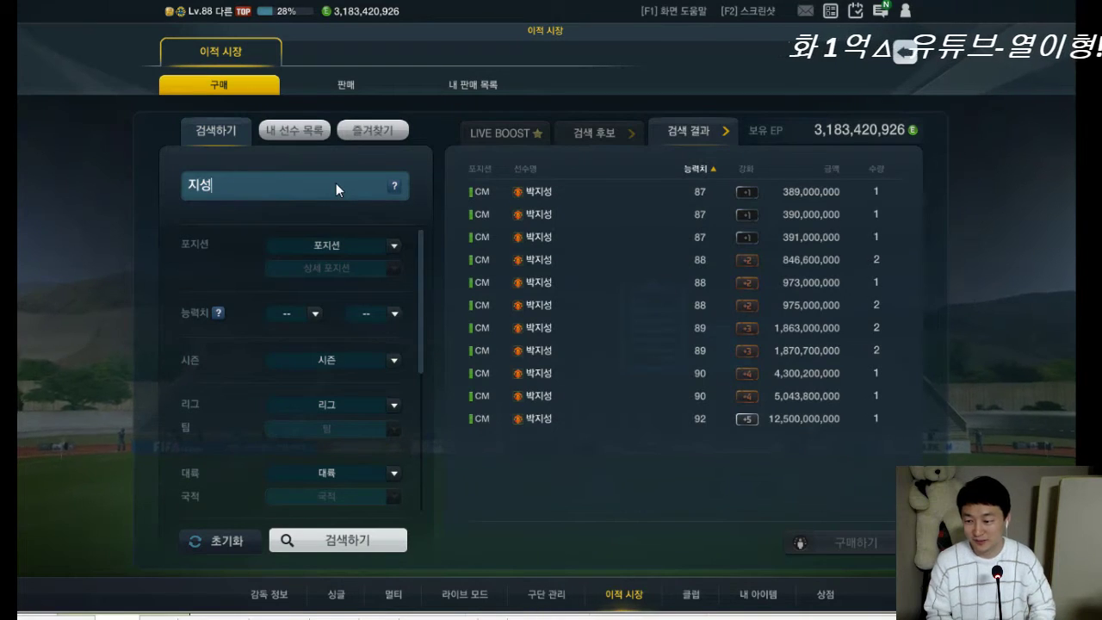
{"action": "type", "text": "아ㄹ론소"}
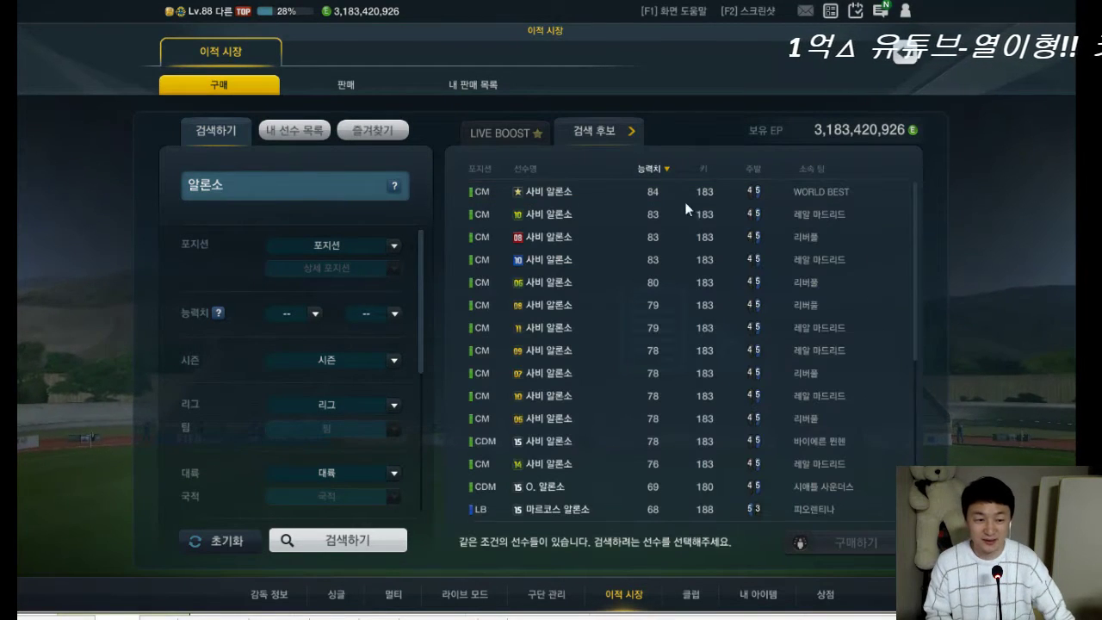
{"action": "left_click", "coordinate": [842, 192]}
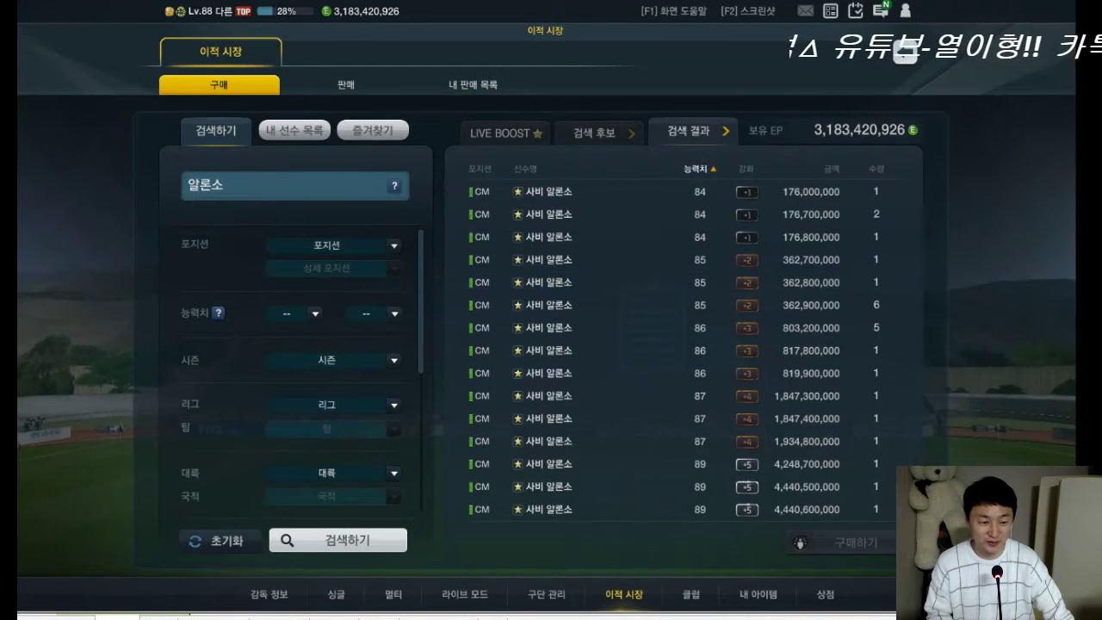
Switch back to the Excel squad sheet and enter 알론소's price 17,600 in C13
{"action": "key", "text": "alt+Tab"}
{"action": "type", "text": "1"}
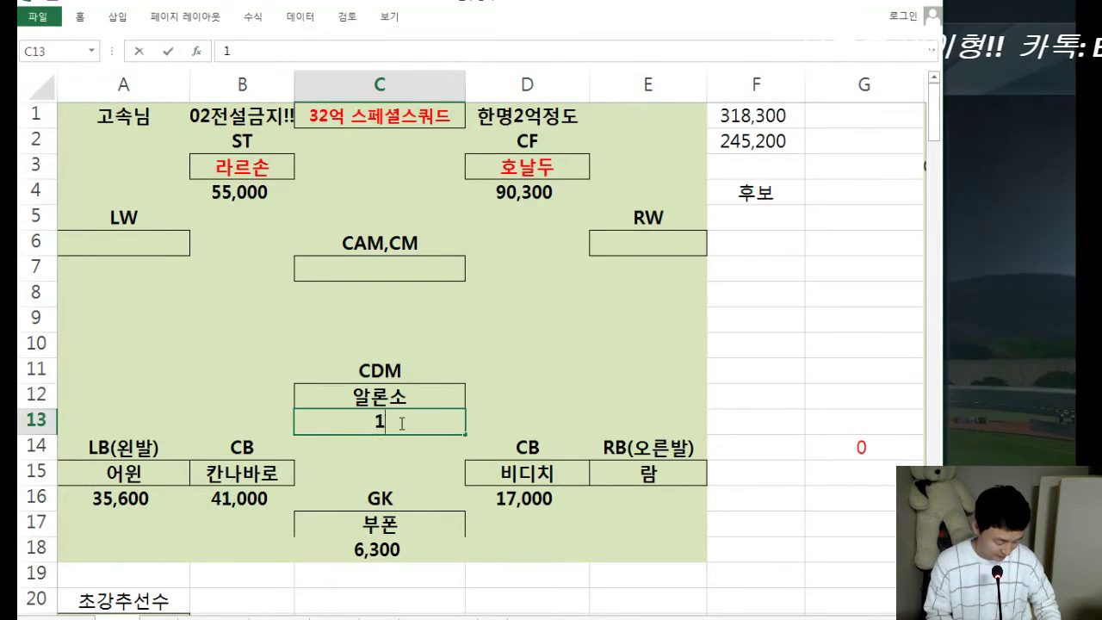
{"action": "type", "text": "7,600"}
{"action": "key", "text": "Return"}
{"action": "left_click", "coordinate": [421, 320]}
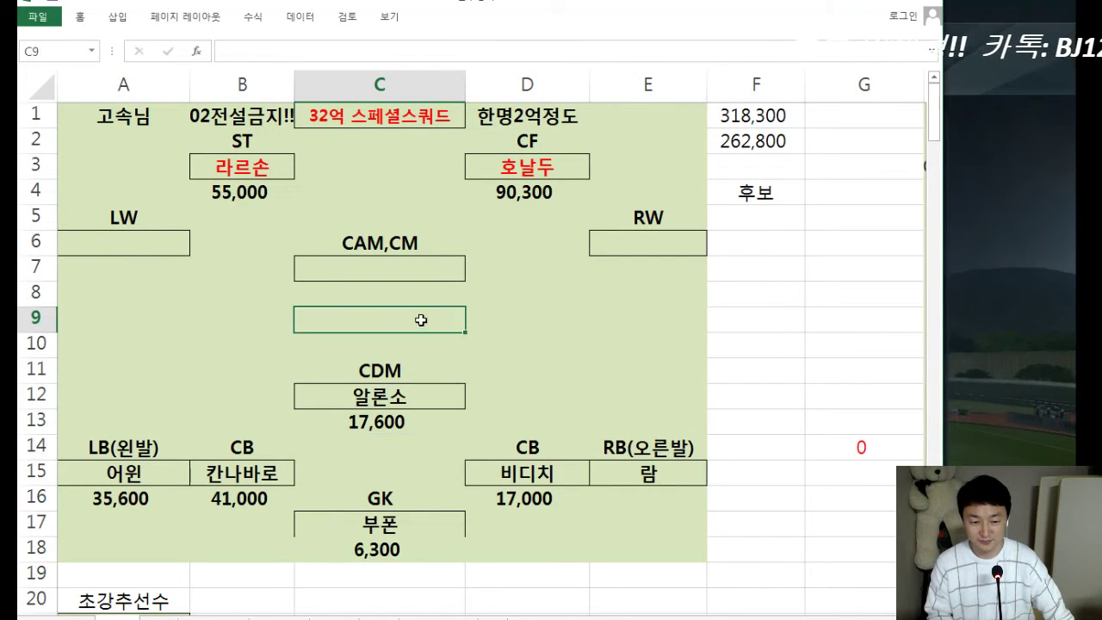
List the candidates 제라드,이니,카카.지뉴,찰튼, in C7 under CAM,CM
{"action": "left_click", "coordinate": [392, 263]}
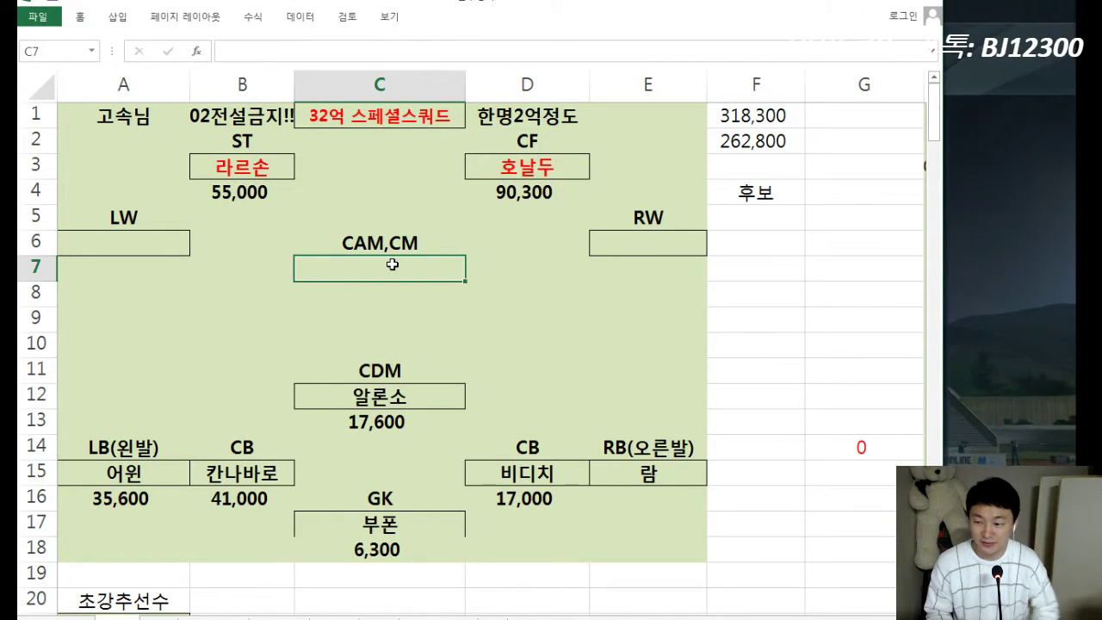
{"action": "type", "text": "제라드,이"}
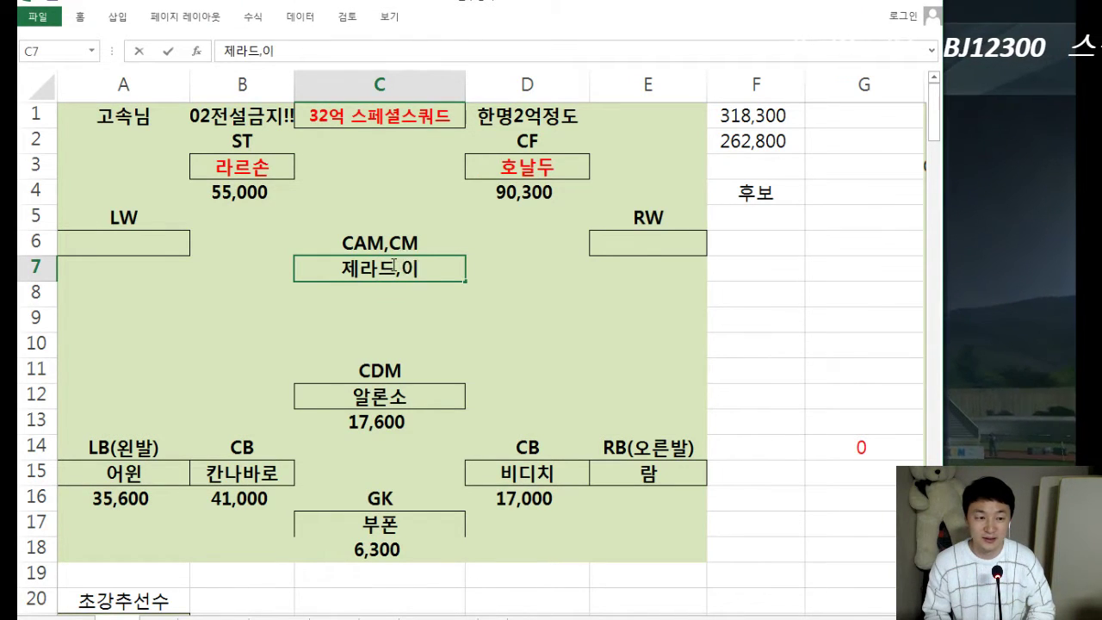
{"action": "type", "text": "니"}
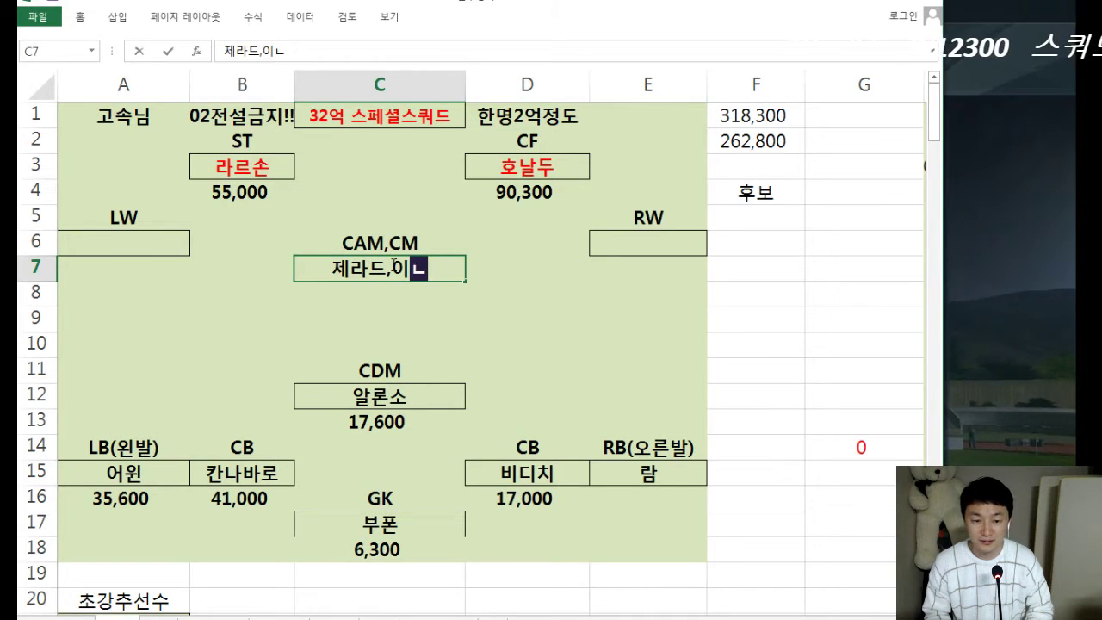
{"action": "type", "text": ",카카."}
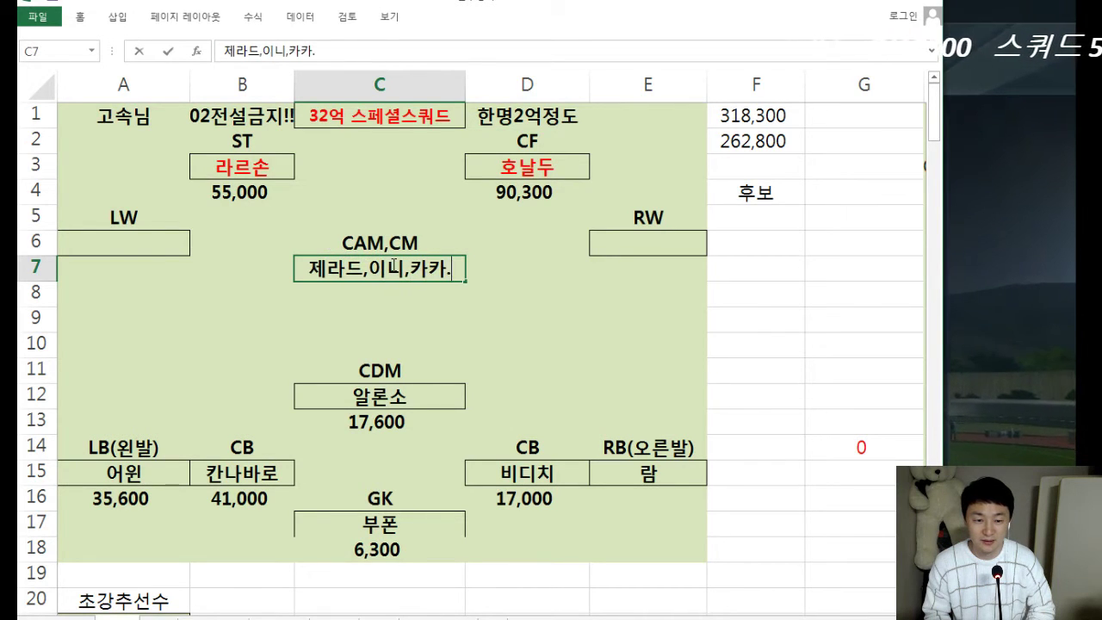
{"action": "type", "text": "지뉴,"}
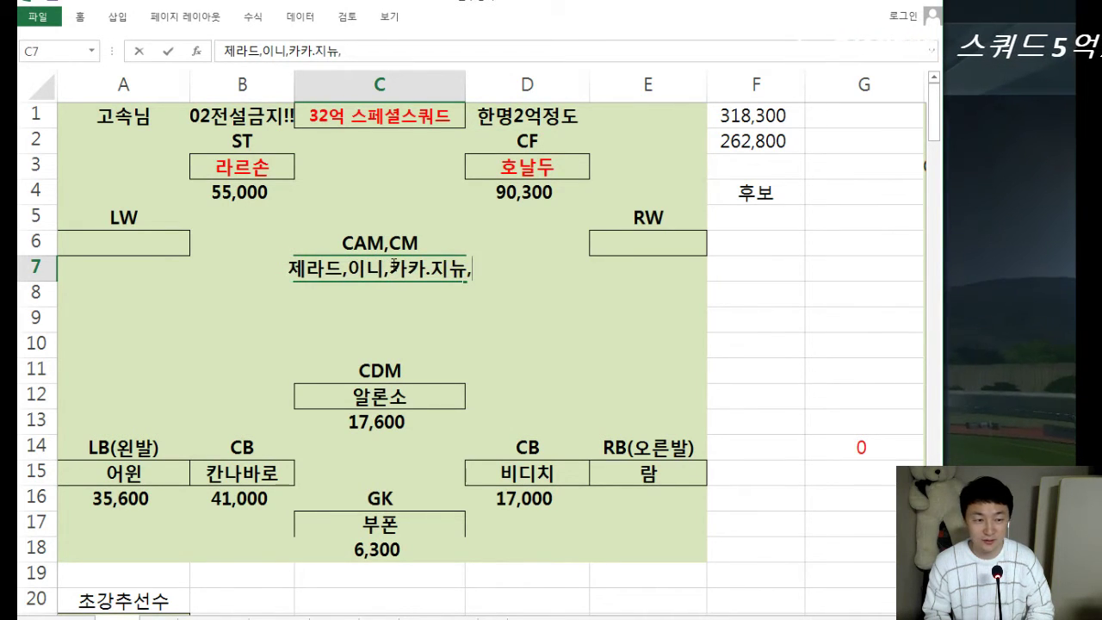
{"action": "type", "text": "찰튼,"}
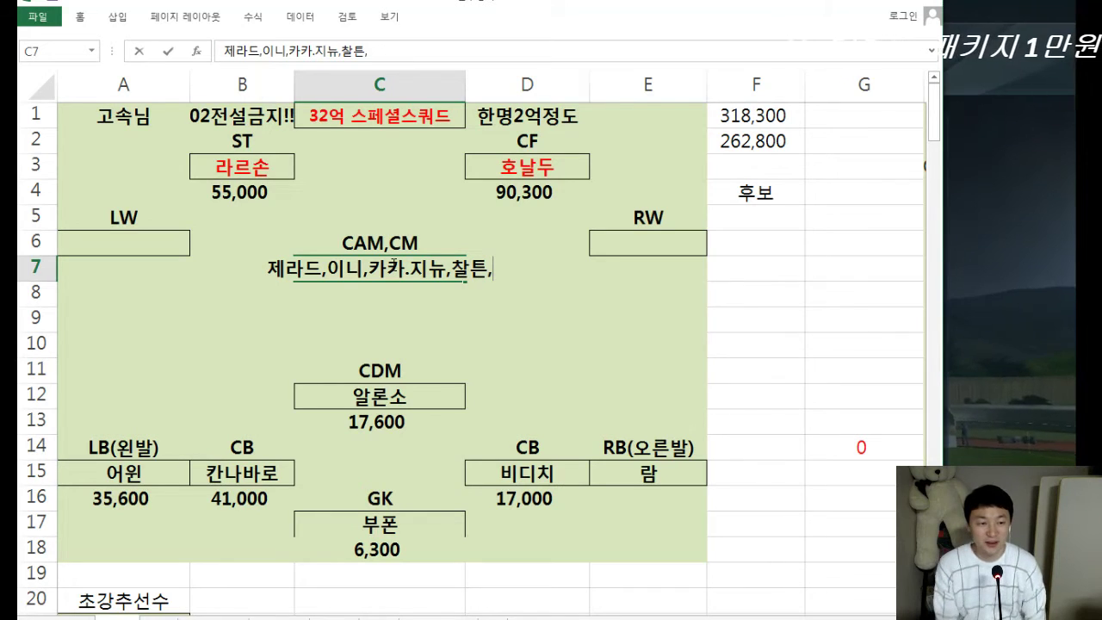
{"action": "left_click", "coordinate": [405, 291]}
Replace the content of C7 with 카카 as the player under CAM,CM
{"action": "left_click", "coordinate": [406, 271]}
{"action": "type", "text": "커커"}
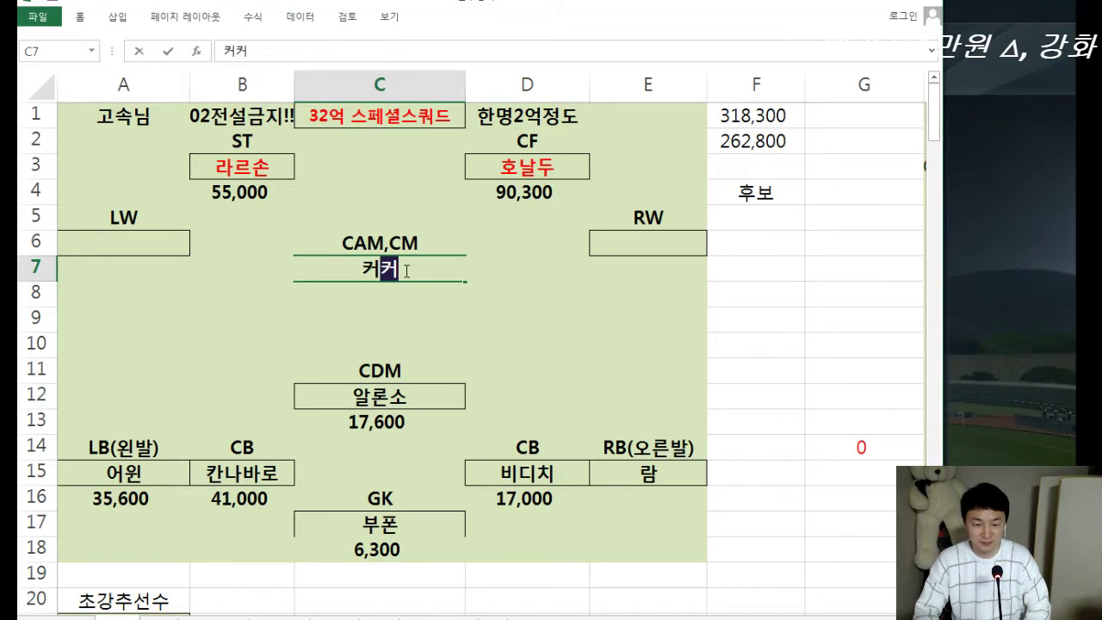
{"action": "key", "text": "BackSpace"}
{"action": "key", "text": "BackSpace"}
{"action": "type", "text": "카카"}
{"action": "key", "text": "Return"}
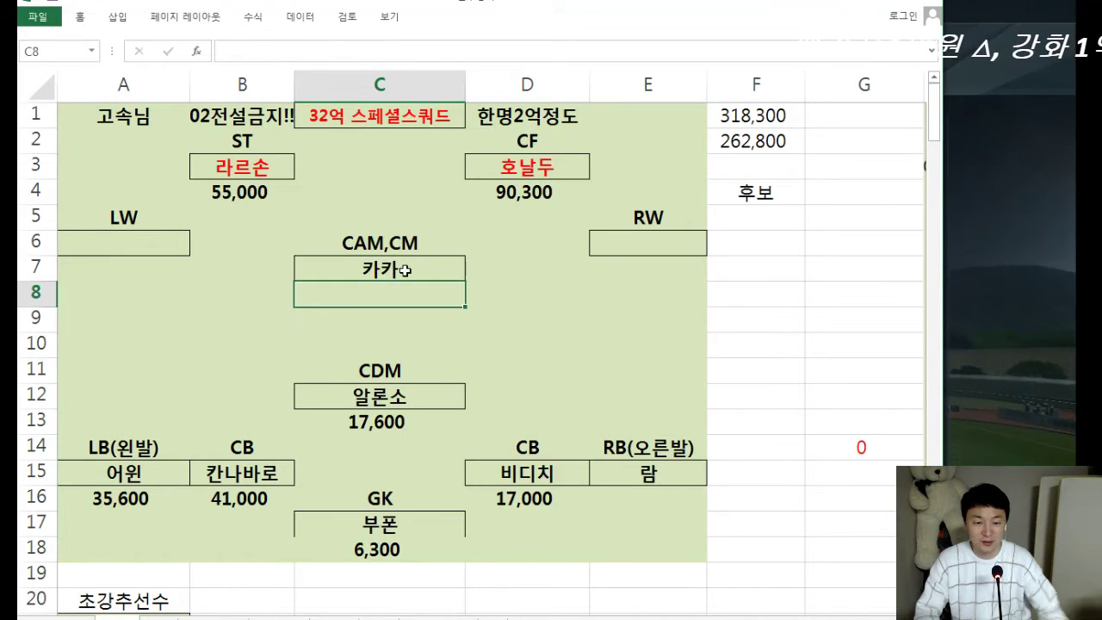
Switch to the game's transfer market, search for 카카 and open the price listings of his WORLD BEST card
{"action": "left_click", "coordinate": [1005, 318]}
{"action": "left_click", "coordinate": [347, 188]}
{"action": "key", "text": "BackSpace"}
{"action": "key", "text": "BackSpace"}
{"action": "key", "text": "BackSpace"}
{"action": "type", "text": "카카"}
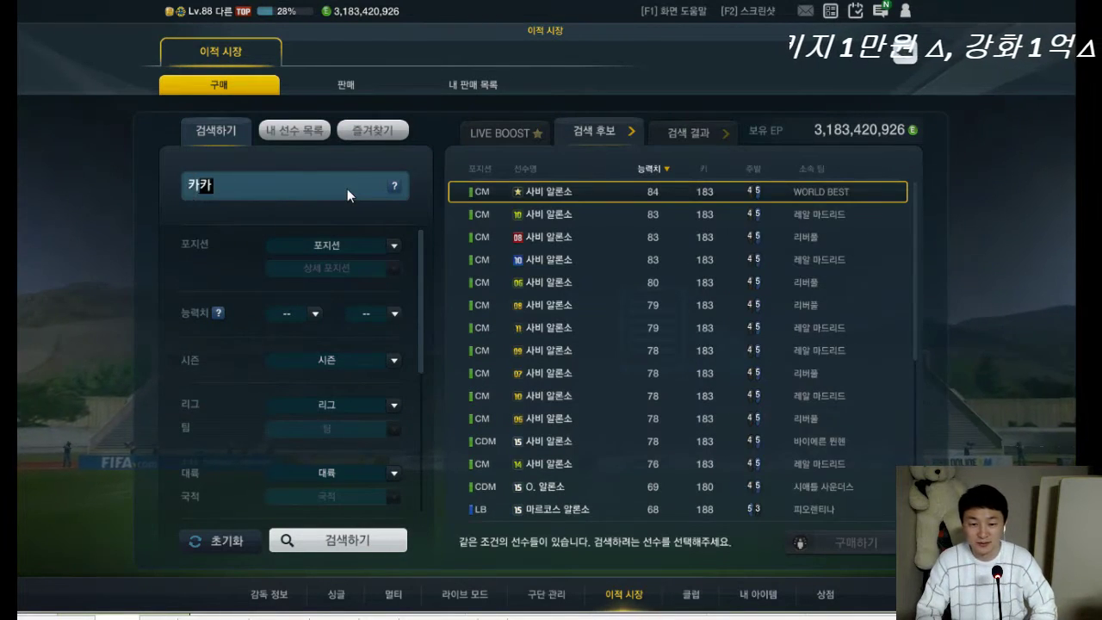
{"action": "key", "text": "Return"}
{"action": "left_click", "coordinate": [852, 193]}
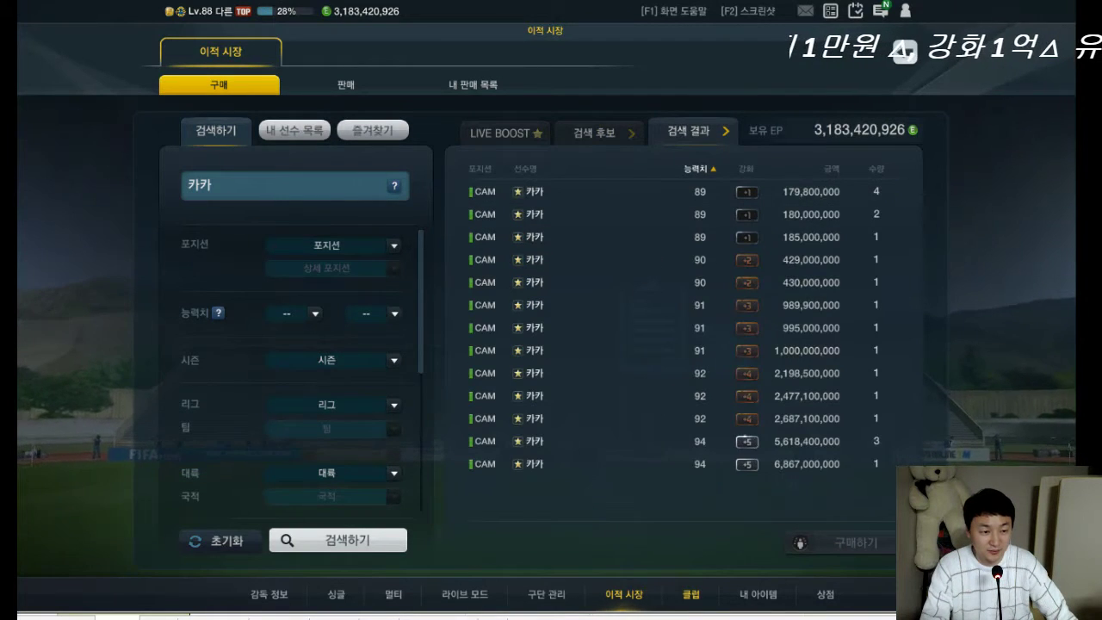
Switch back to the Excel squad sheet and enter 카카's price 18,000 in C8
{"action": "key", "text": "alt+Tab"}
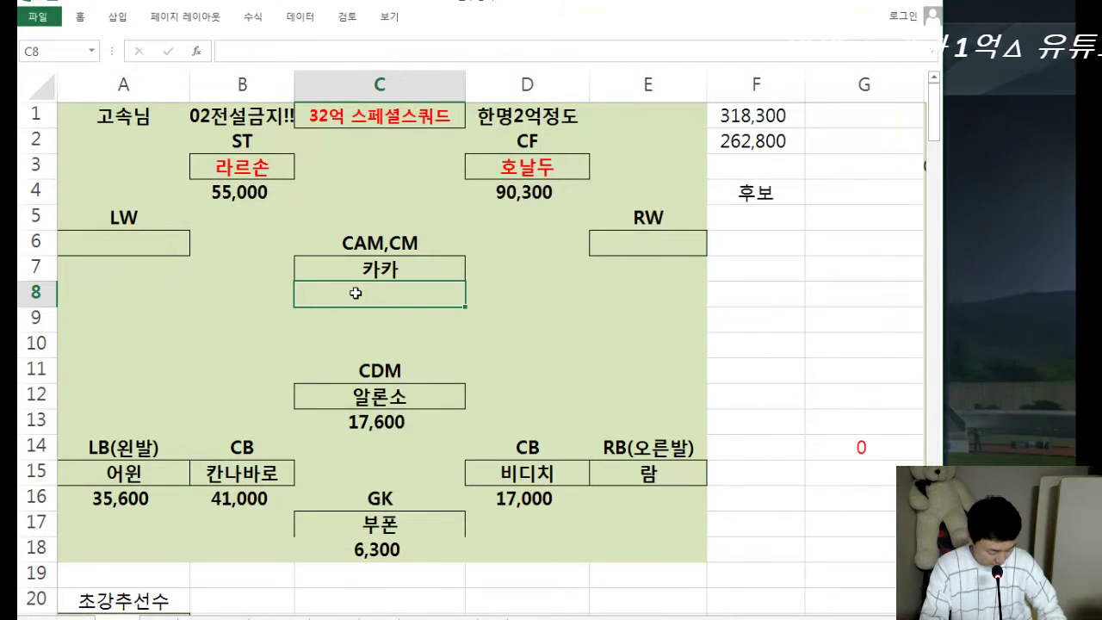
{"action": "type", "text": "18000"}
{"action": "key", "text": "Return"}
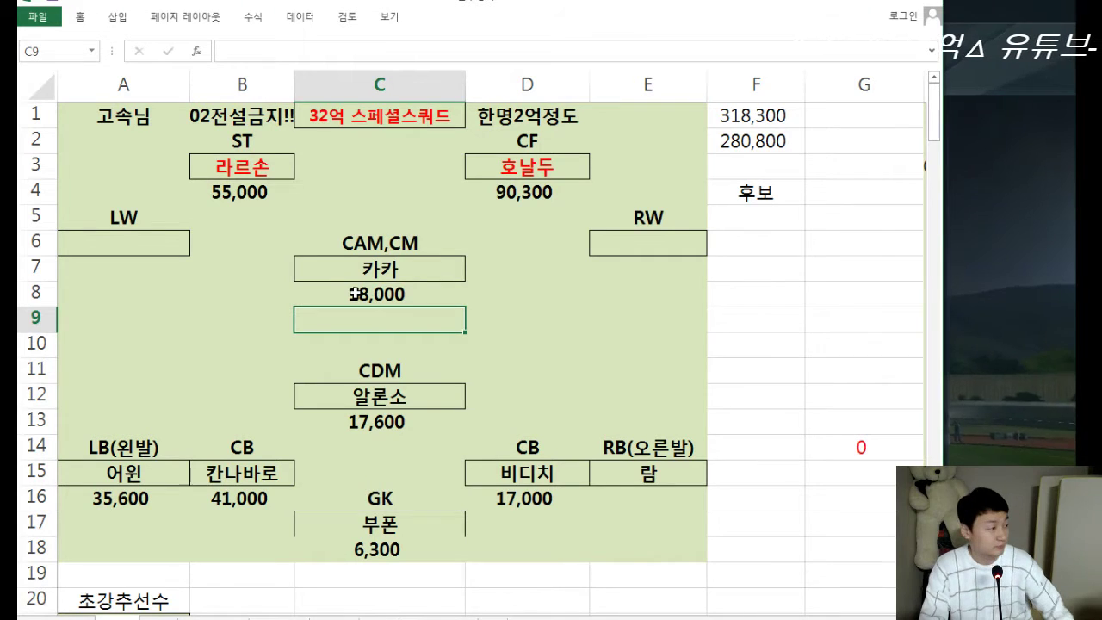
{"action": "left_click", "coordinate": [645, 244]}
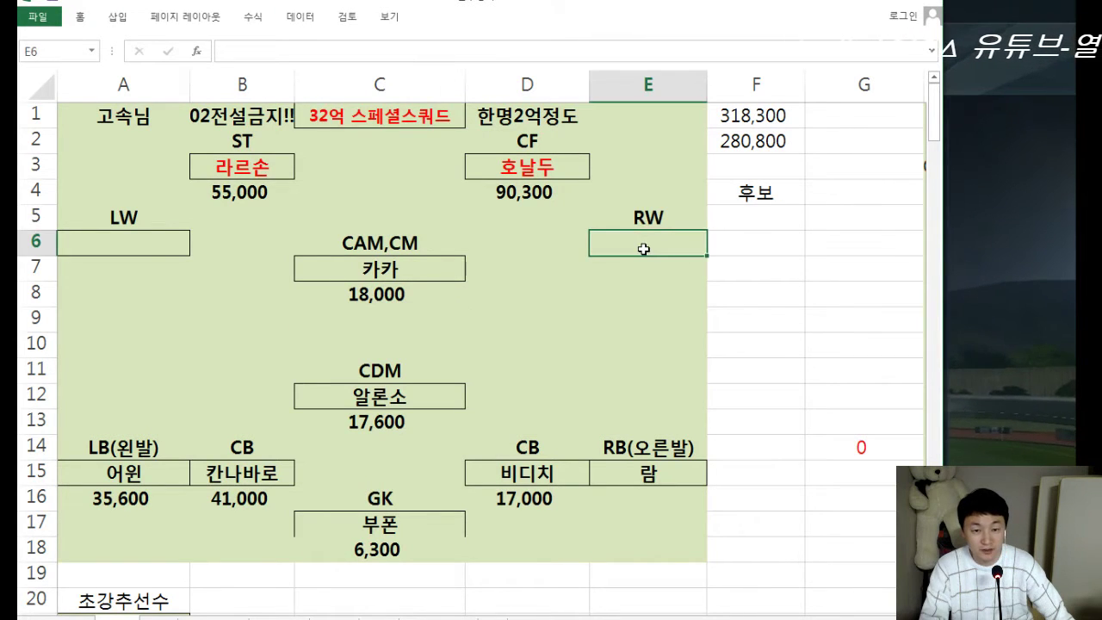
{"action": "left_click", "coordinate": [140, 249]}
{"action": "left_click", "coordinate": [644, 248]}
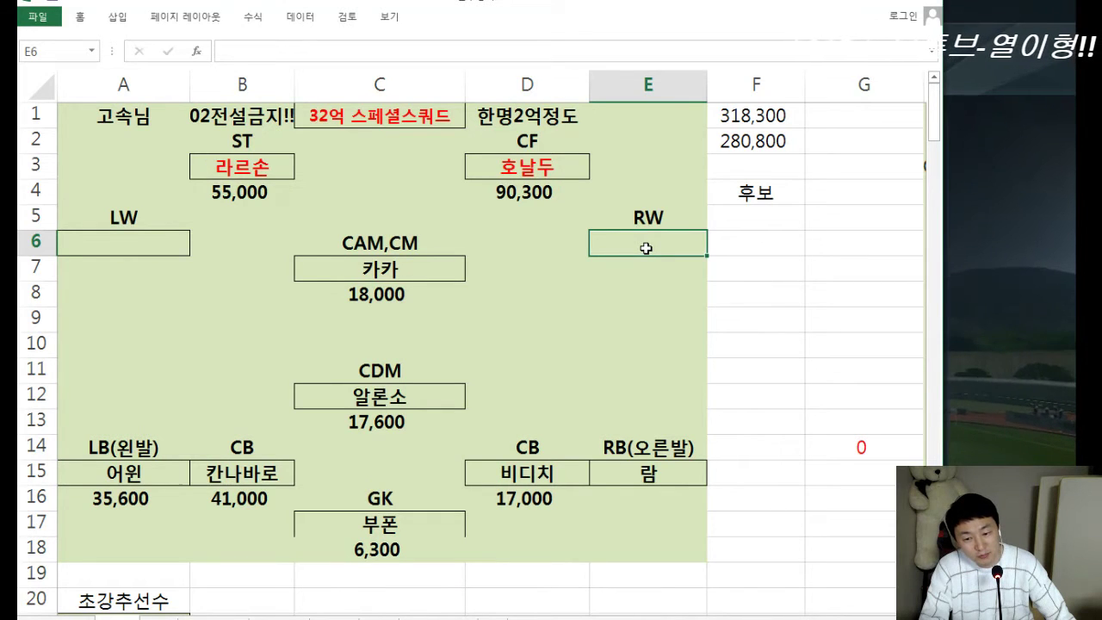
Switch to the game's transfer market and search for 어윈
{"action": "left_click", "coordinate": [1049, 280]}
{"action": "left_click", "coordinate": [273, 188]}
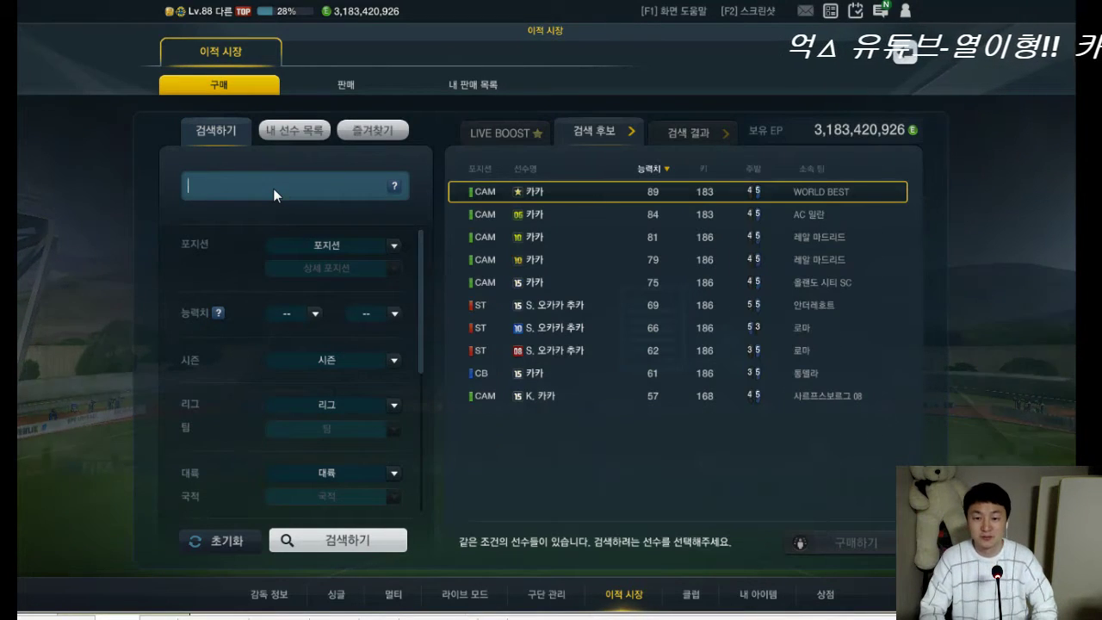
{"action": "type", "text": "어윈"}
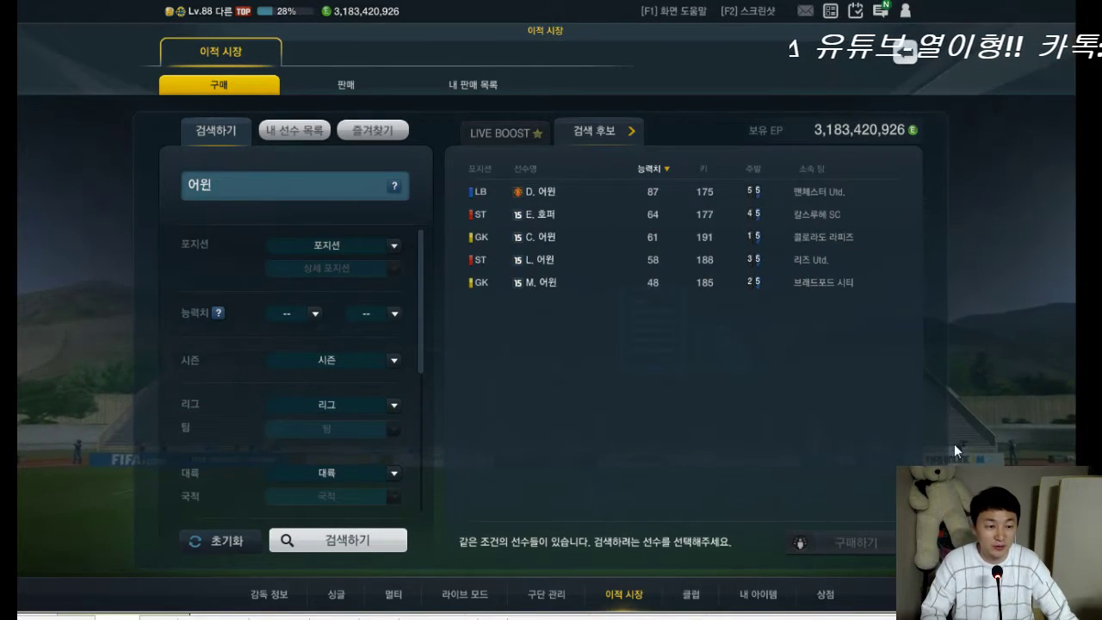
{"action": "mouse_move", "coordinate": [828, 209]}
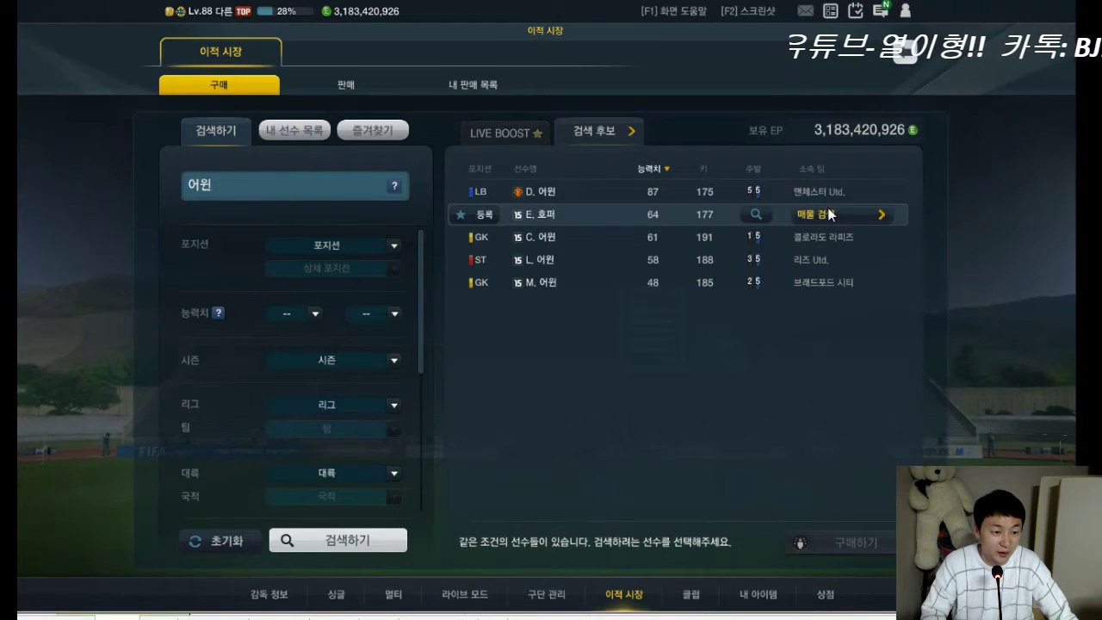
Switch back to the Excel squad sheet and check the squad's total price formula in F2
{"action": "key", "text": "alt+Tab"}
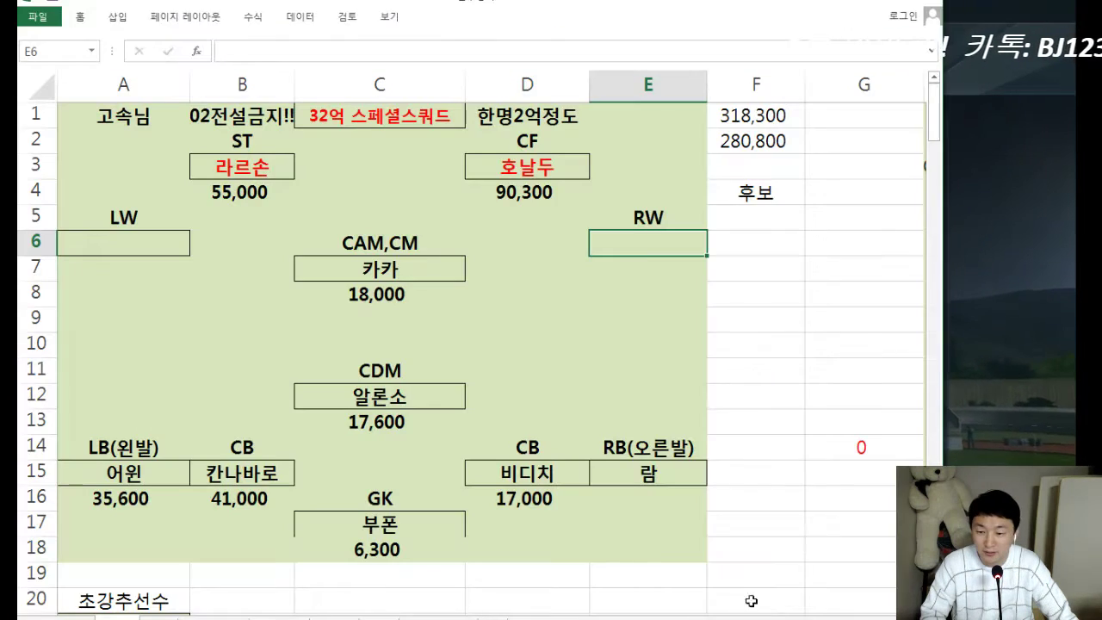
{"action": "left_click", "coordinate": [401, 291]}
{"action": "left_click", "coordinate": [659, 241]}
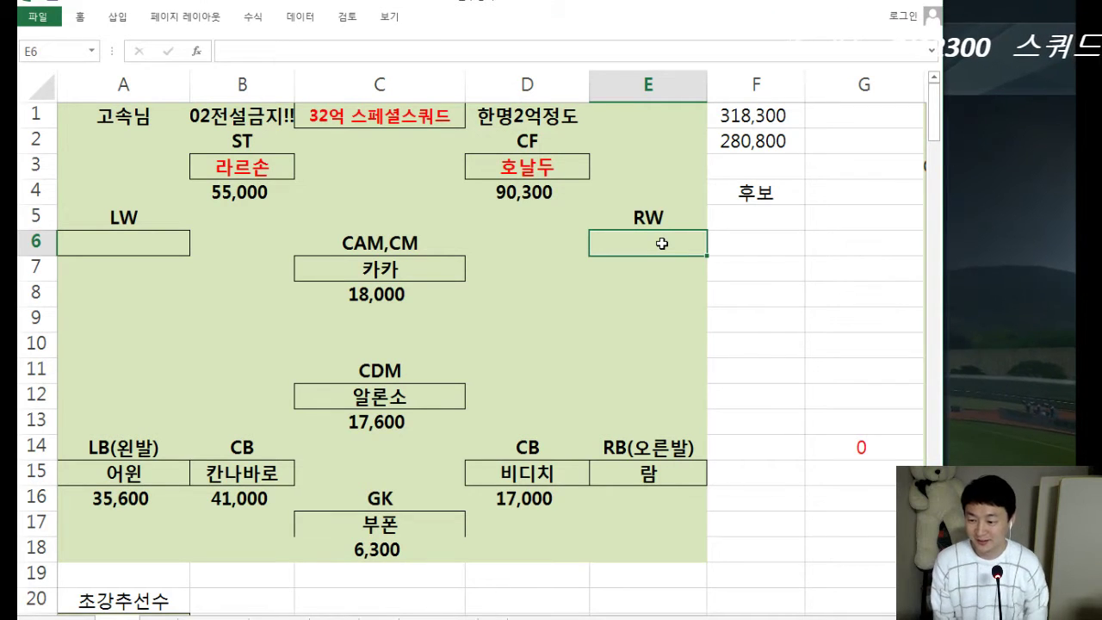
{"action": "left_click", "coordinate": [737, 146]}
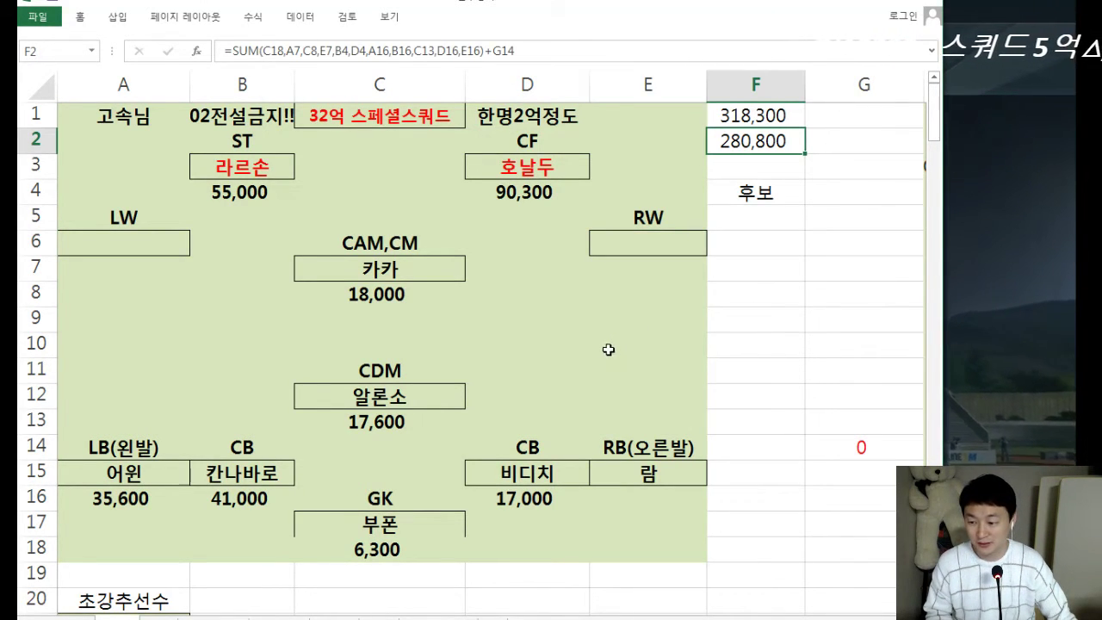
Enter 로번 in A6 under LW and 이천수 in E6 under RW
{"action": "left_click", "coordinate": [148, 238]}
{"action": "type", "text": "로버"}
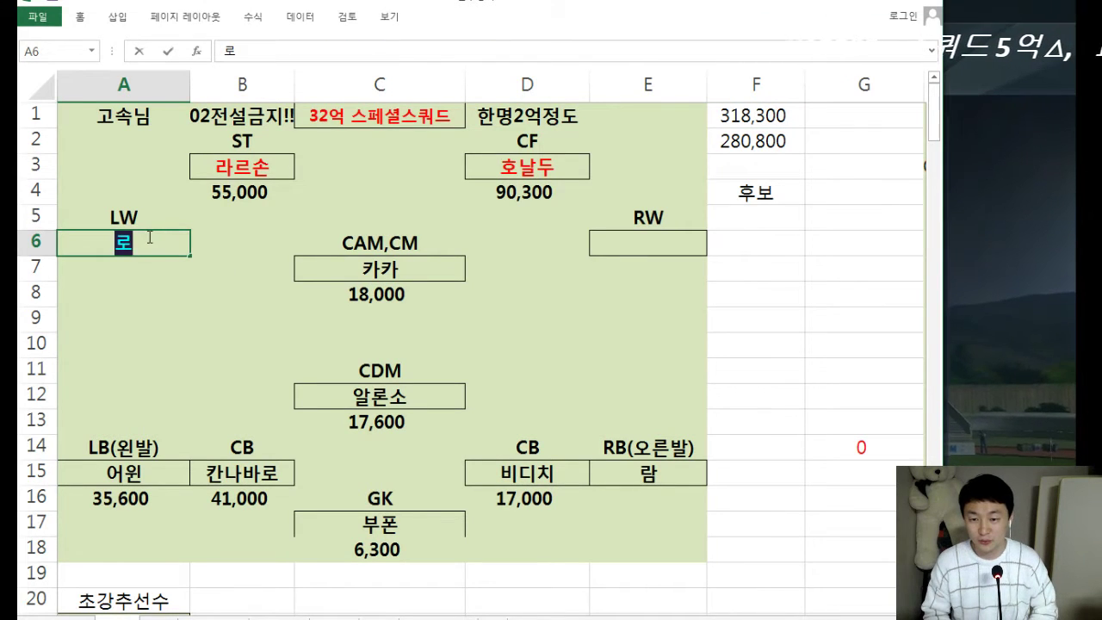
{"action": "left_click", "coordinate": [652, 239]}
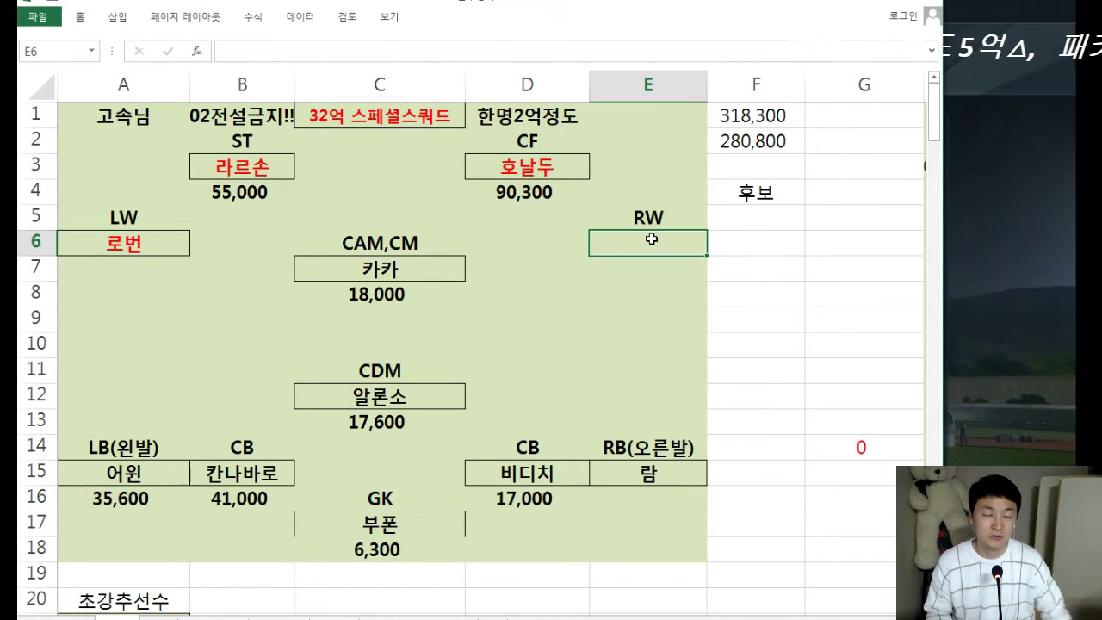
{"action": "type", "text": "이천수"}
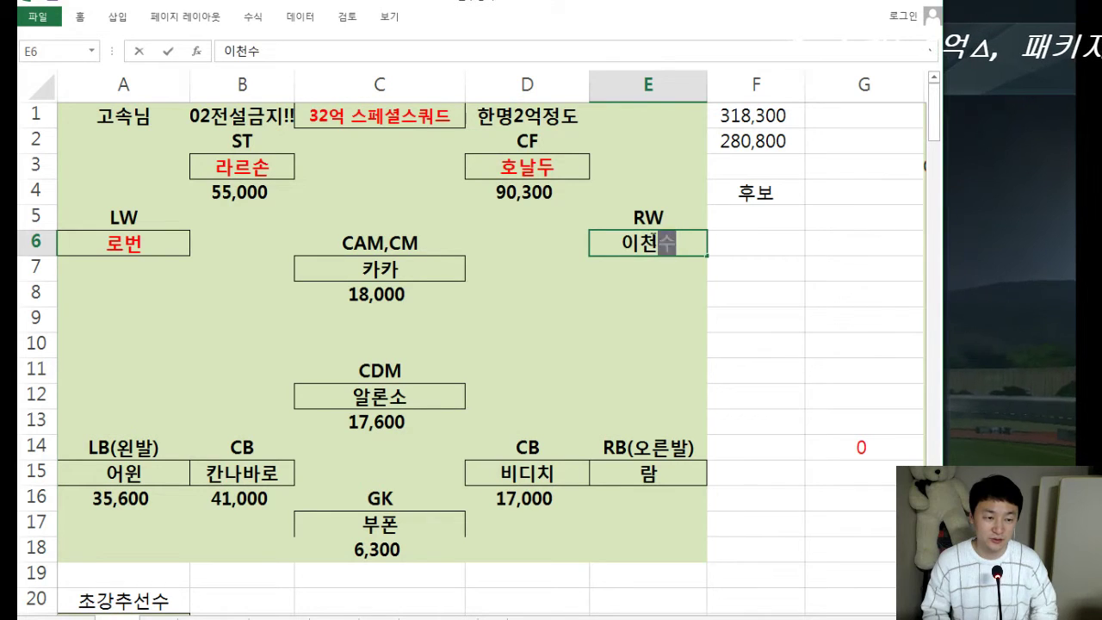
{"action": "left_click", "coordinate": [634, 285]}
Look up 로번,천수 in the game's transfer market, open the listings of 로번's 87-rated star card, and return to the Excel squad sheet
{"action": "key", "text": "alt+Tab"}
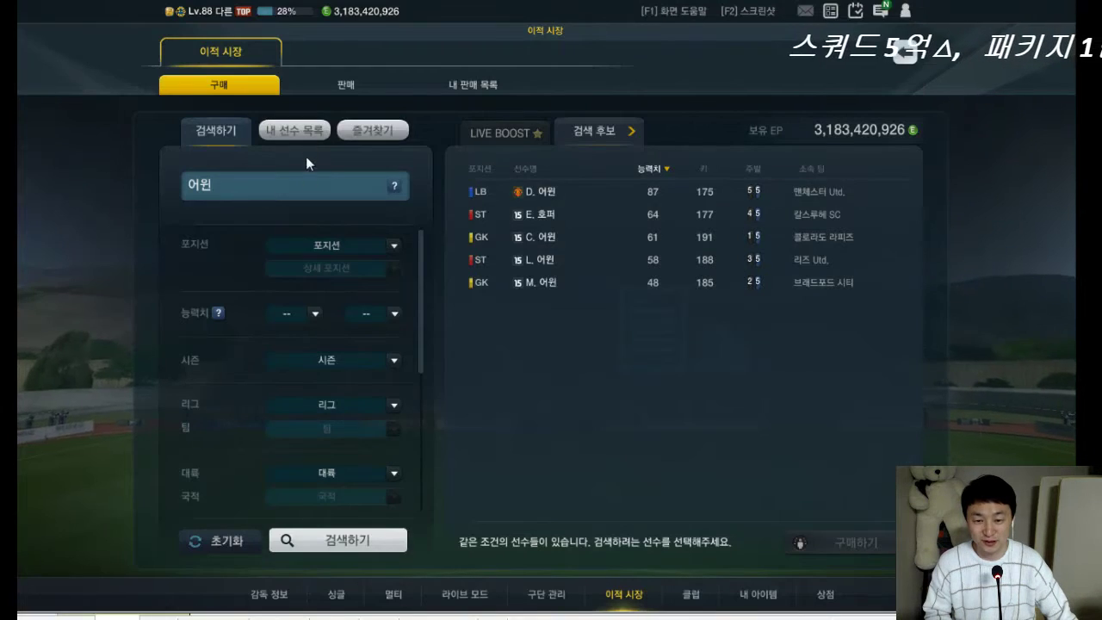
{"action": "key", "text": "BackSpace"}
{"action": "key", "text": "BackSpace"}
{"action": "type", "text": "로번,천"}
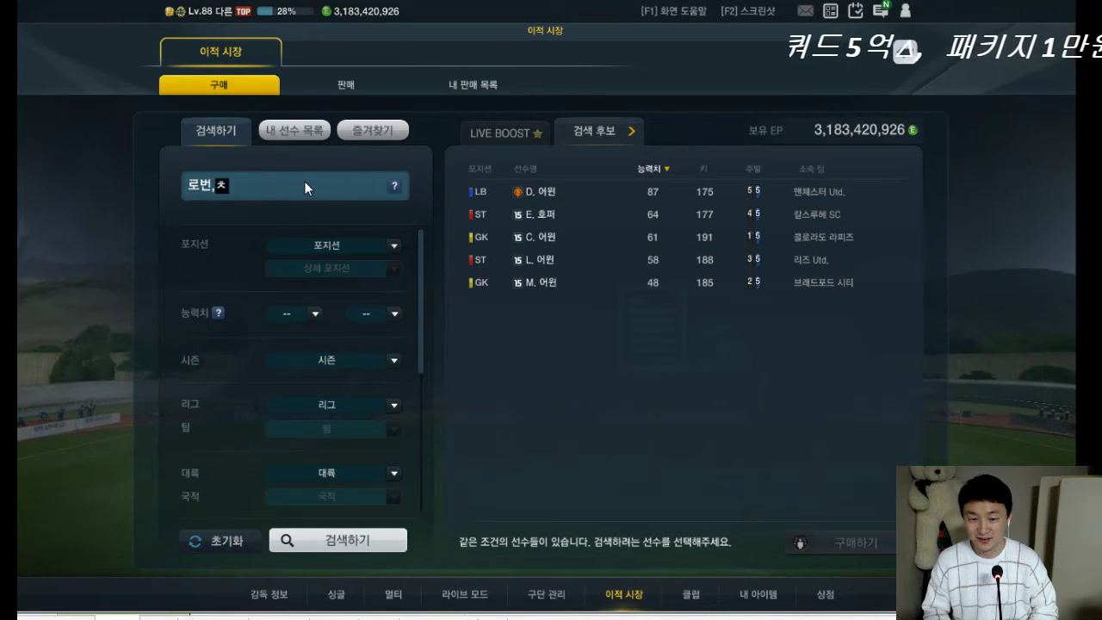
{"action": "type", "text": "수"}
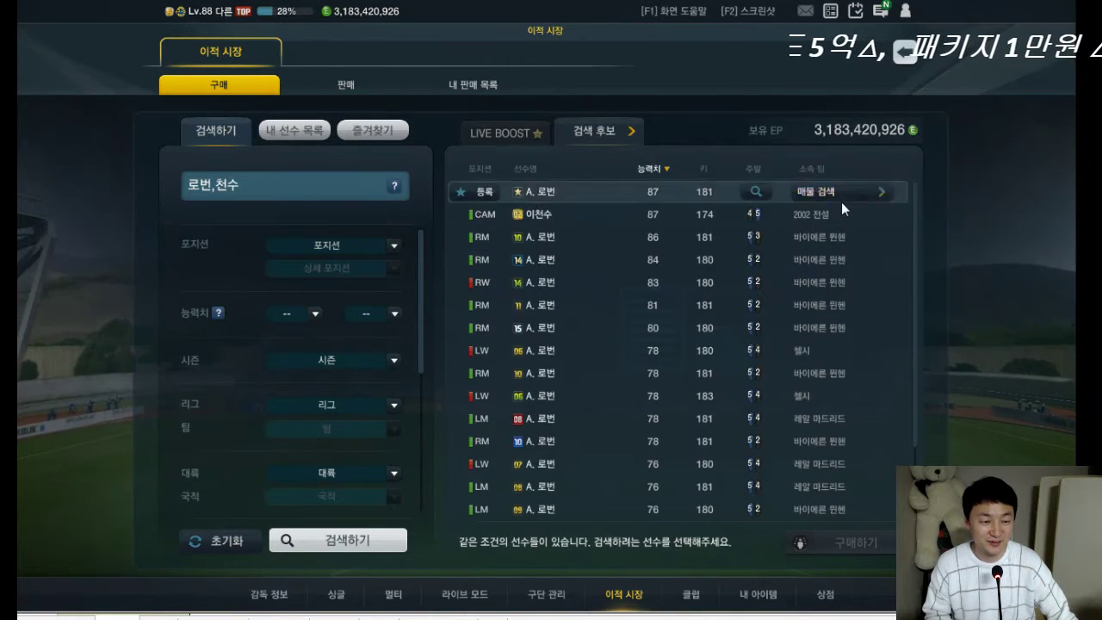
{"action": "left_click", "coordinate": [841, 199]}
{"action": "key", "text": "alt+Tab"}
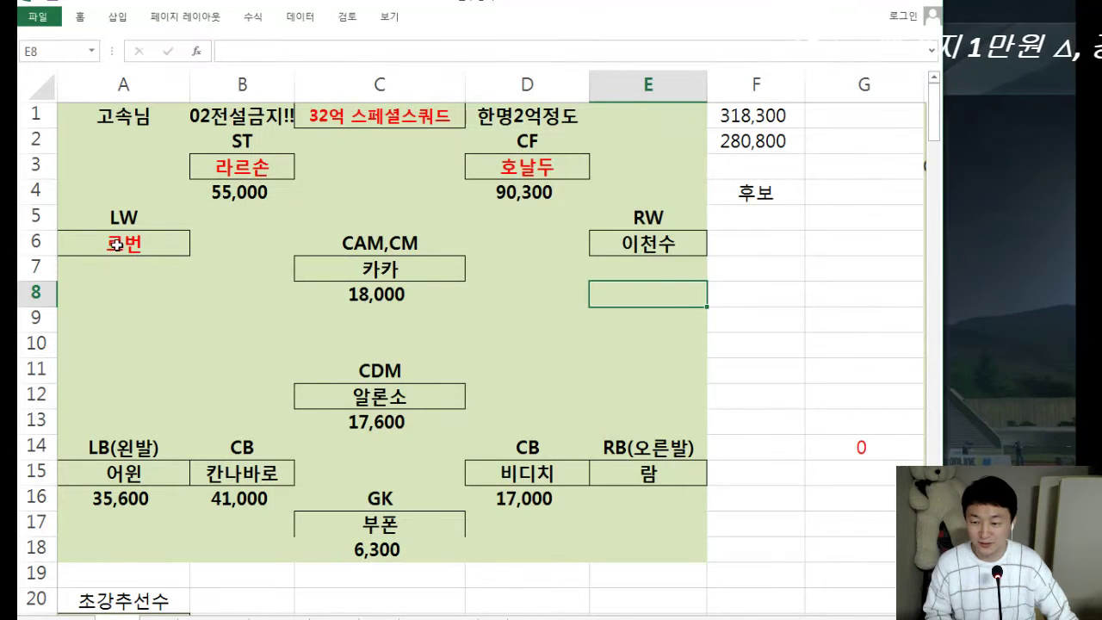
Enter 11,000 in A7 as the price of 로번
{"action": "left_click", "coordinate": [123, 263]}
{"action": "type", "text": "11"}
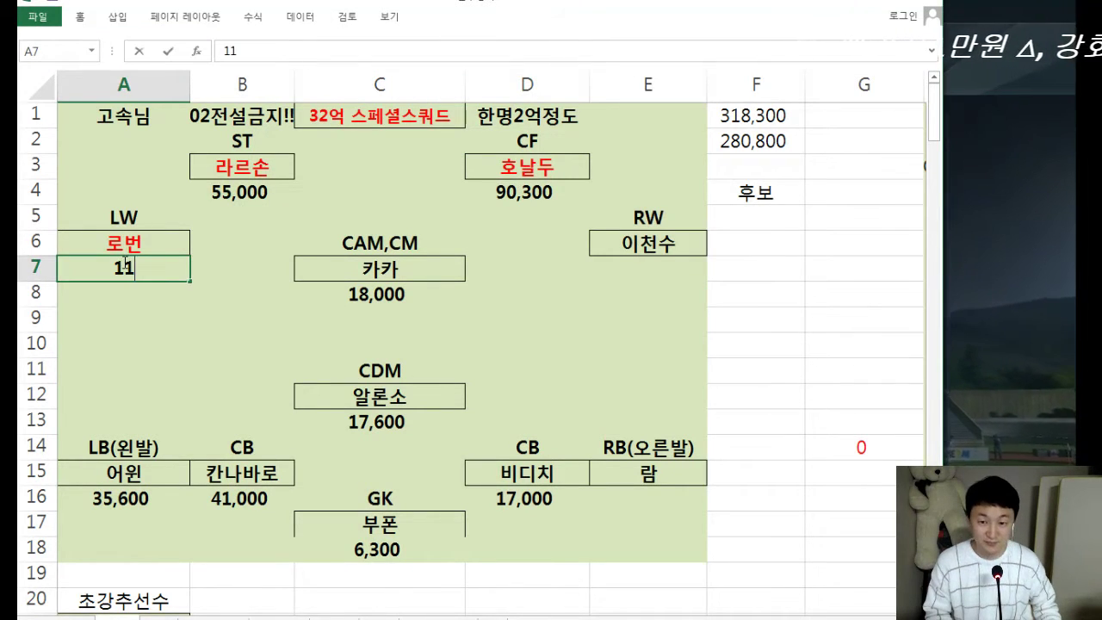
{"action": "type", "text": ",000"}
{"action": "key", "text": "Return"}
Replace 이천수 in the RW player cell E6 with 디 마리아
{"action": "left_click", "coordinate": [672, 243]}
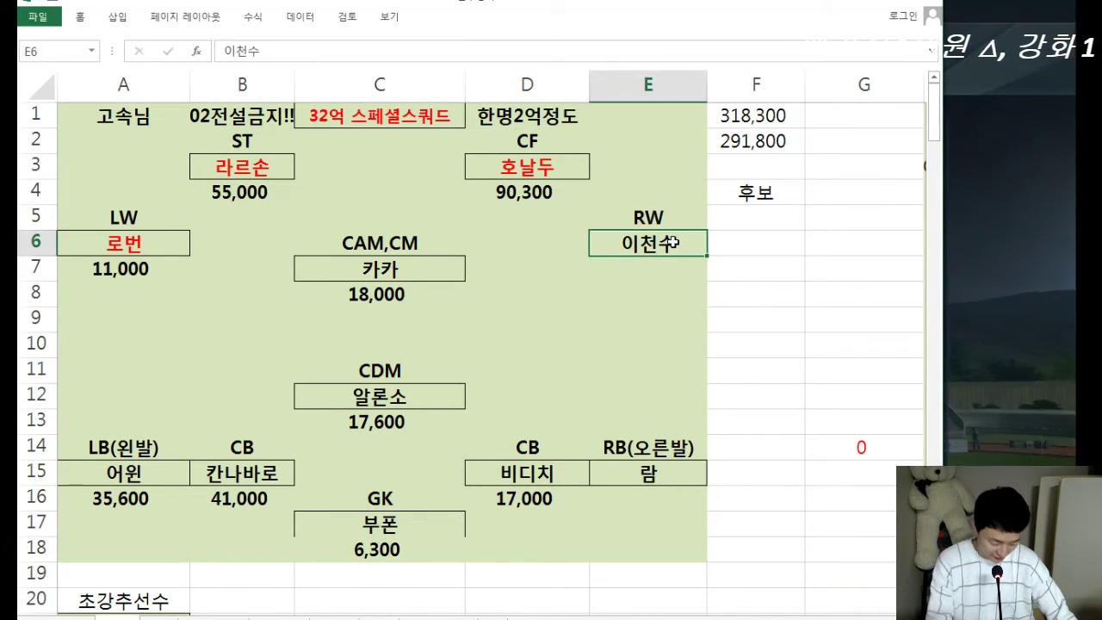
{"action": "key", "text": "Delete"}
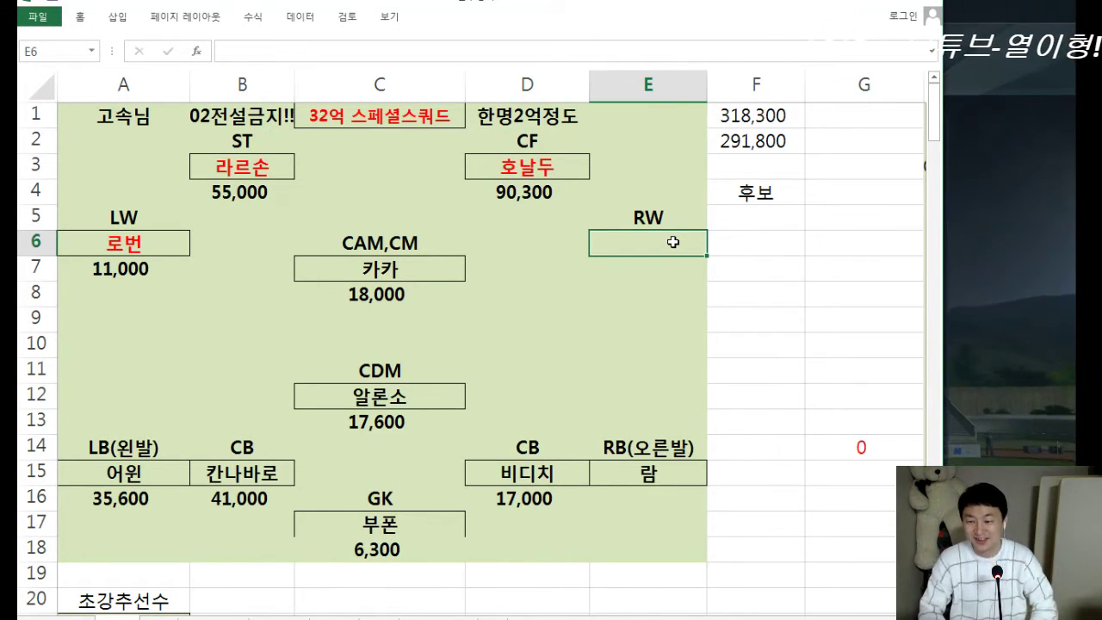
{"action": "type", "text": "디 마리아"}
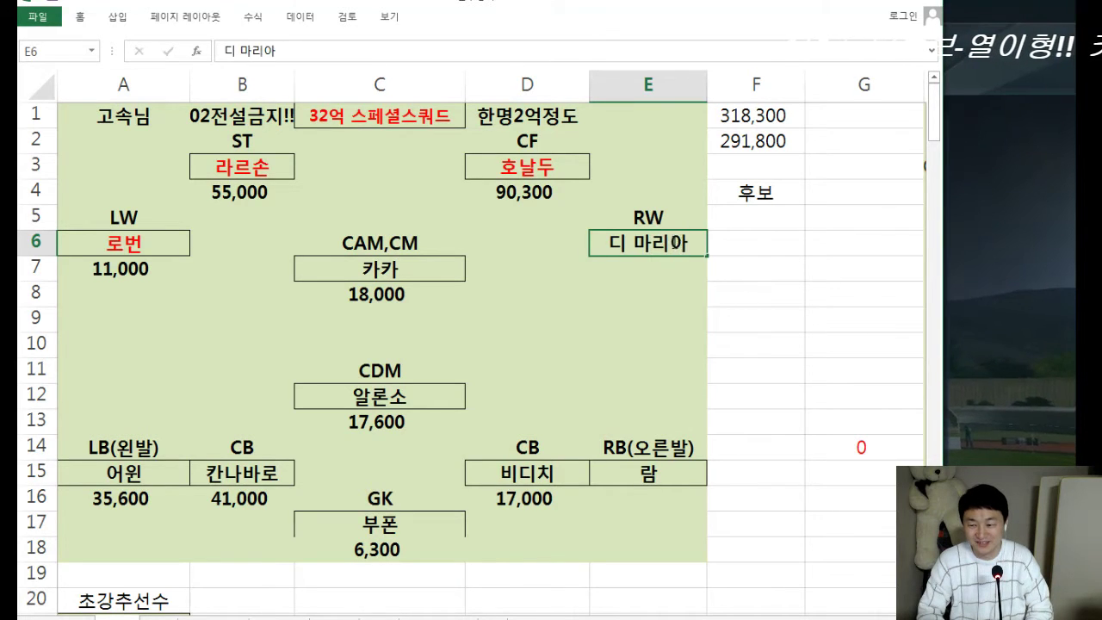
{"action": "key", "text": "Return"}
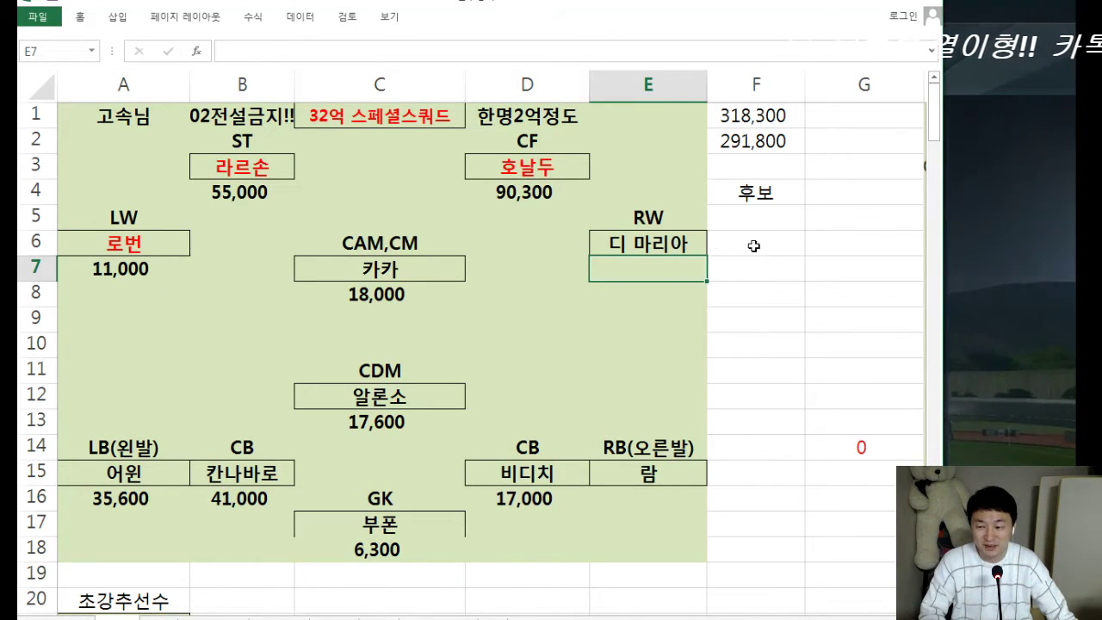
Clear the RW player cell E6 and enter 융베리 instead
{"action": "left_click", "coordinate": [659, 245]}
{"action": "key", "text": "Delete"}
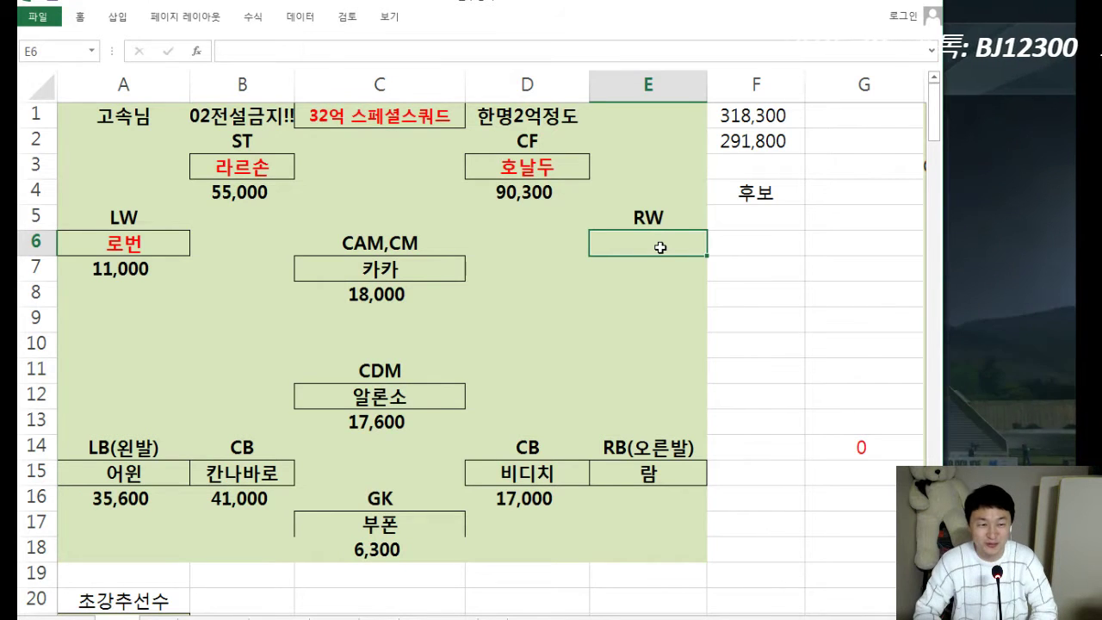
{"action": "type", "text": "융베리"}
{"action": "key", "text": "Return"}
Switch to the game's transfer market, search for 베리, and open the listings of the 88-rated 융베리 card
{"action": "key", "text": "alt+Tab"}
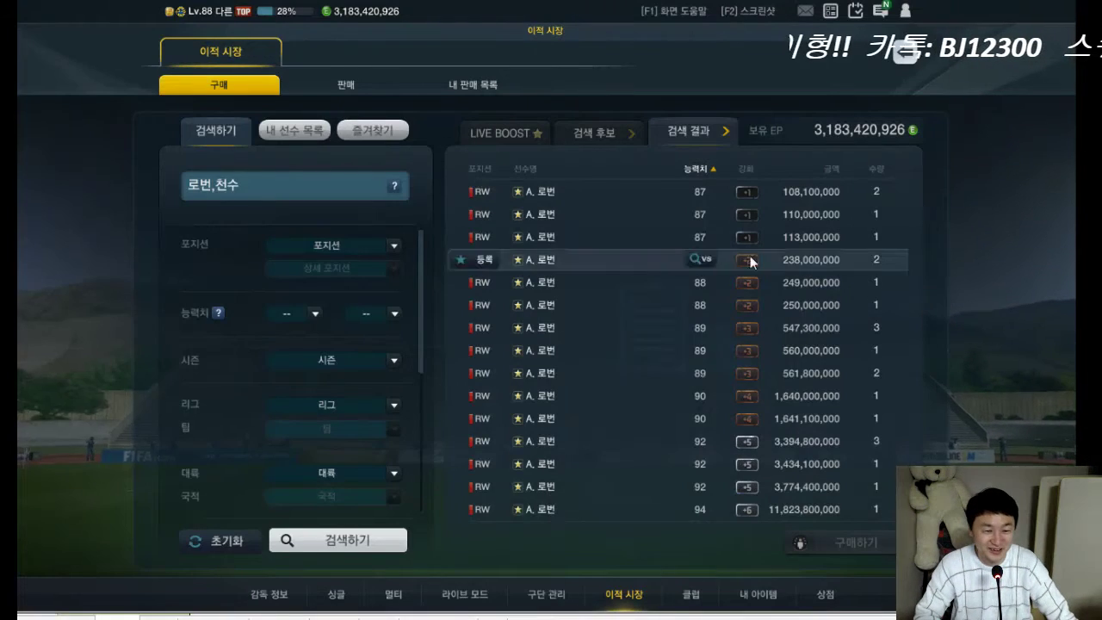
{"action": "left_click", "coordinate": [317, 191]}
{"action": "type", "text": "베리"}
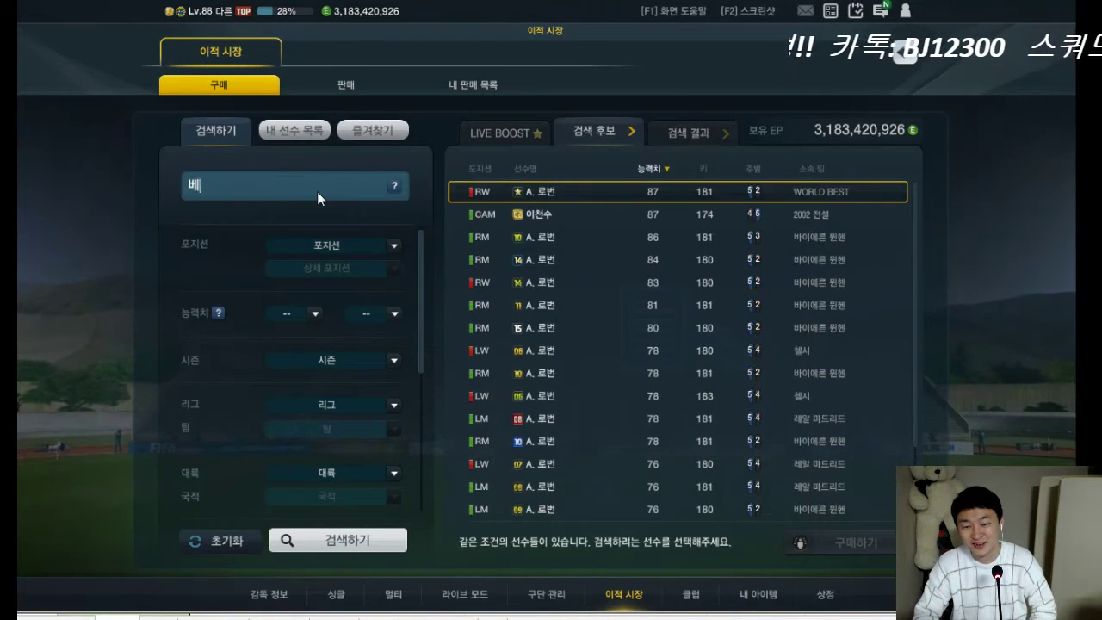
{"action": "left_click", "coordinate": [846, 189]}
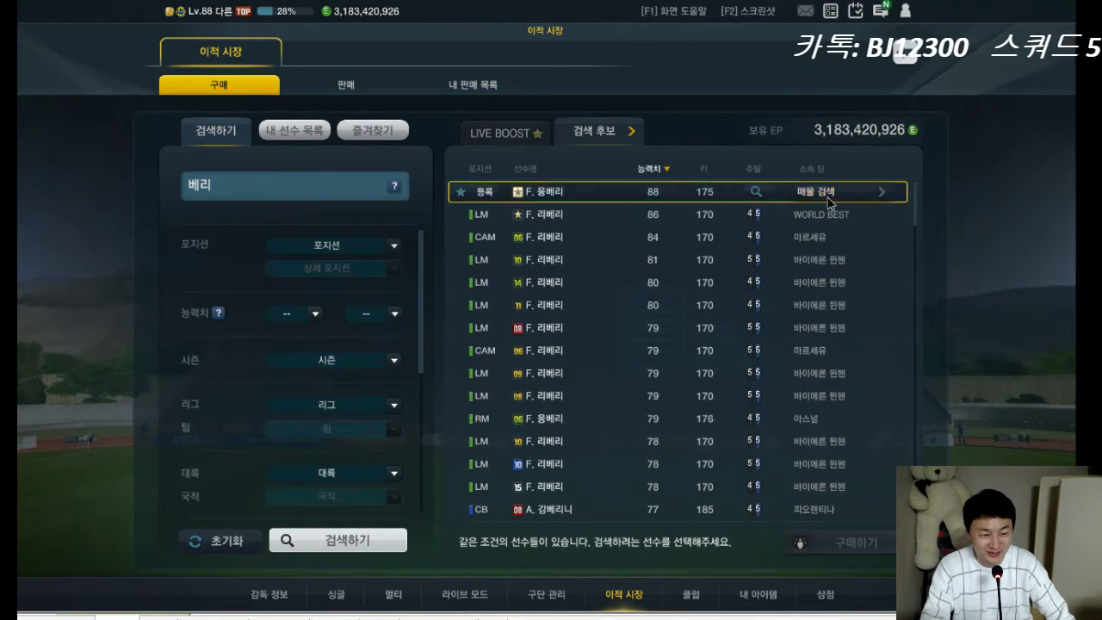
Return to the Excel squad sheet and enter 16000 in E7 as the price of 융베리
{"action": "key", "text": "alt+Tab"}
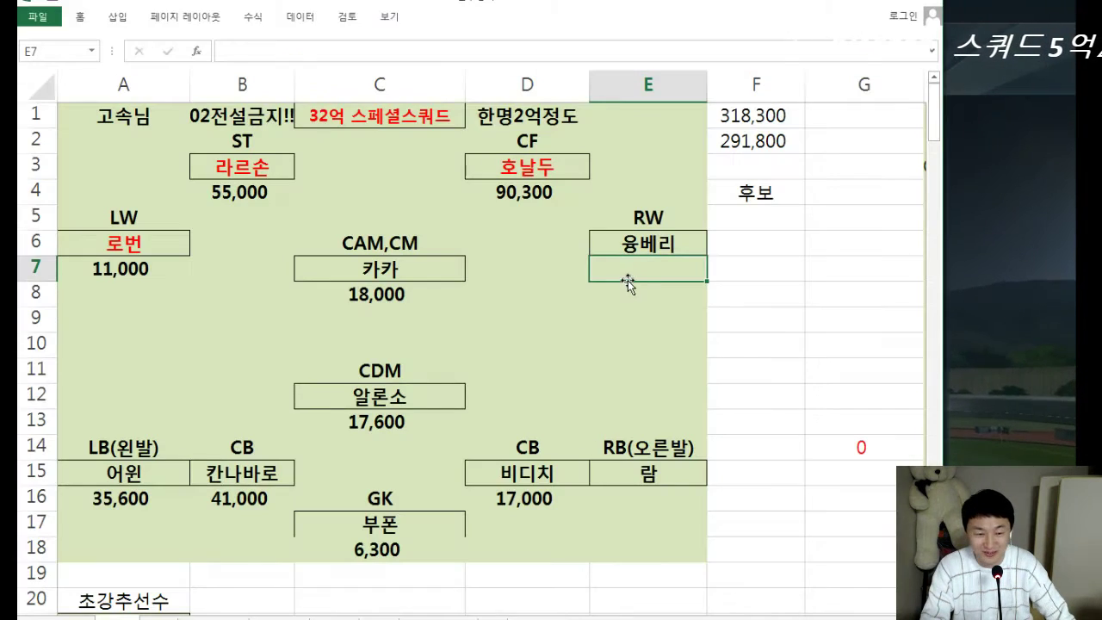
{"action": "type", "text": "16000"}
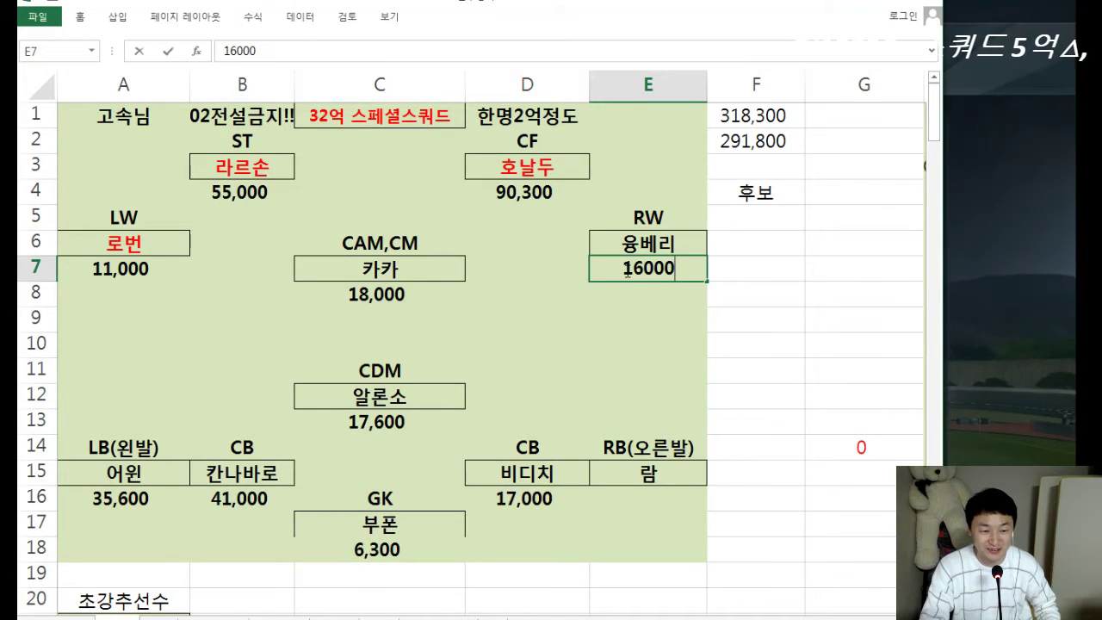
{"action": "key", "text": "Return"}
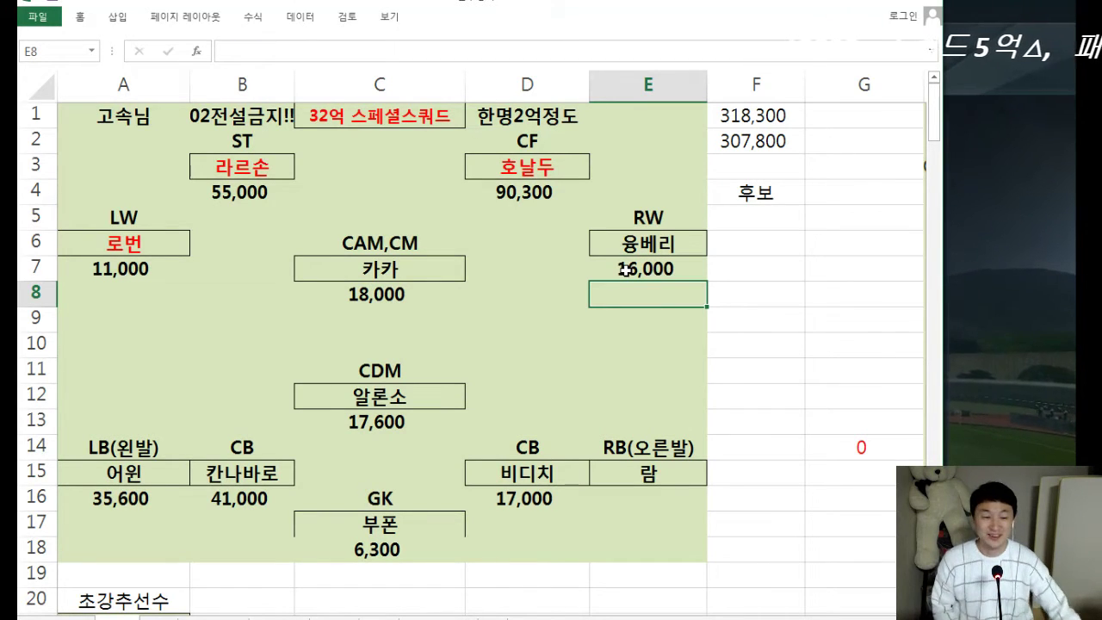
Clear 람 from the RB cell E15 and go over the defenders entered in row 15
{"action": "left_click", "coordinate": [678, 474]}
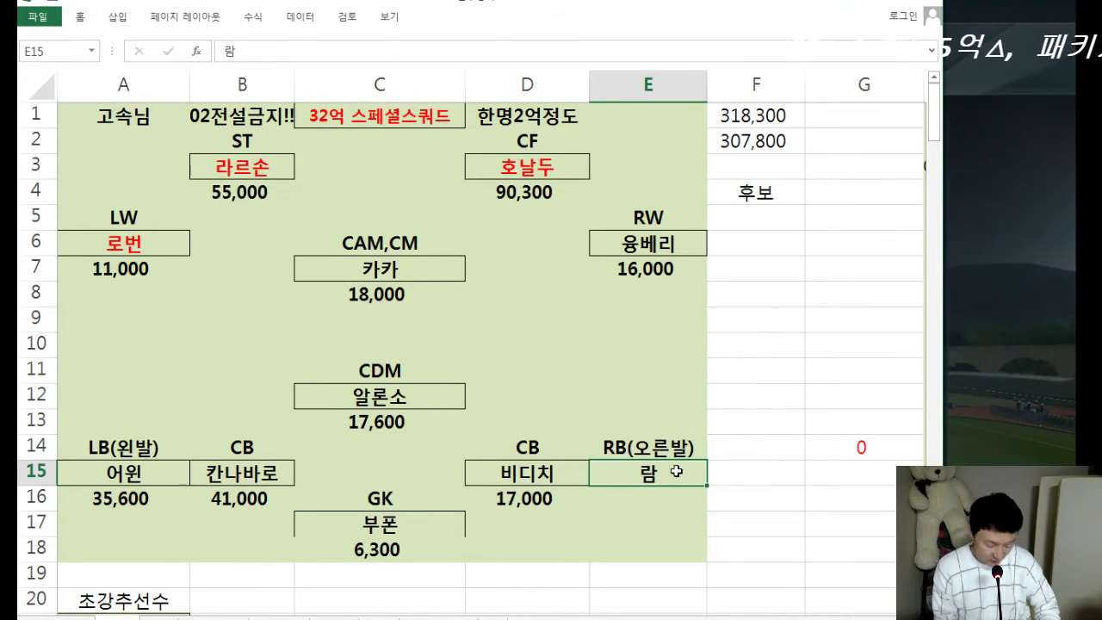
{"action": "key", "text": "Delete"}
{"action": "left_click", "coordinate": [148, 475]}
{"action": "left_click", "coordinate": [237, 476]}
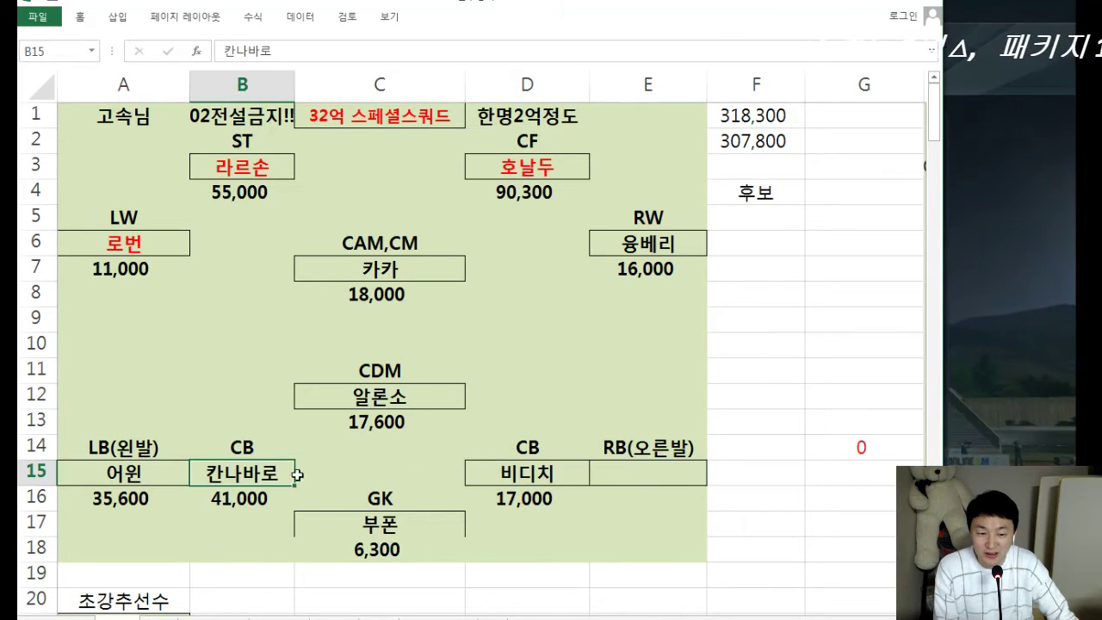
{"action": "left_click", "coordinate": [496, 472]}
{"action": "left_click", "coordinate": [226, 479]}
{"action": "left_click", "coordinate": [133, 475]}
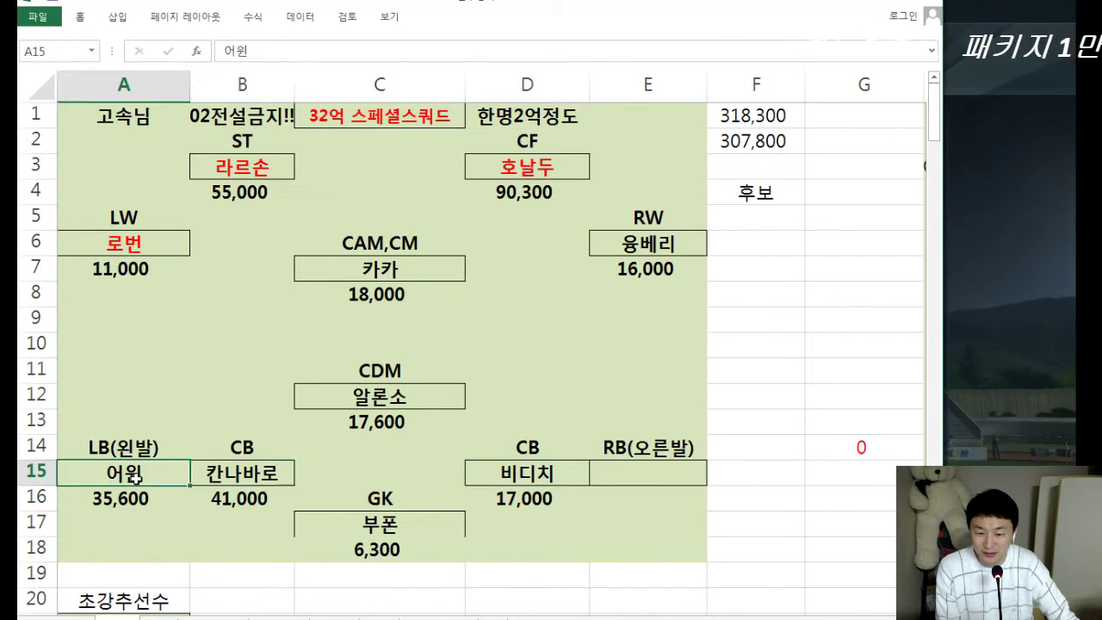
{"action": "left_click", "coordinate": [226, 479]}
{"action": "left_click", "coordinate": [533, 473]}
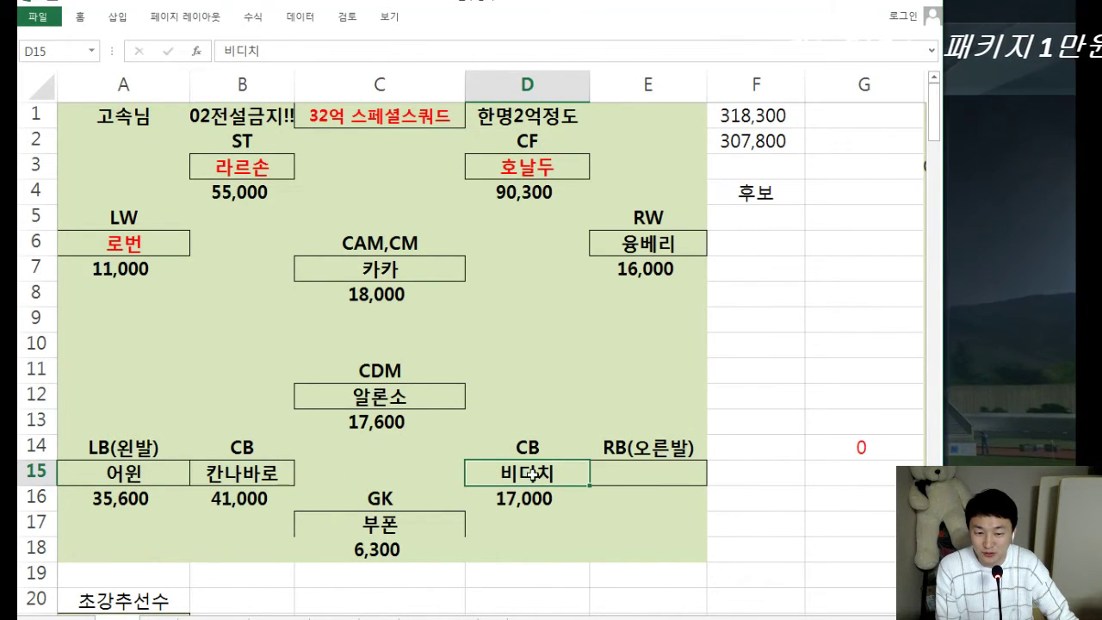
{"action": "left_click", "coordinate": [142, 473]}
{"action": "left_click", "coordinate": [241, 474]}
{"action": "left_click", "coordinate": [501, 472]}
Enter 람 in E15 as the RB player
{"action": "left_click", "coordinate": [633, 469]}
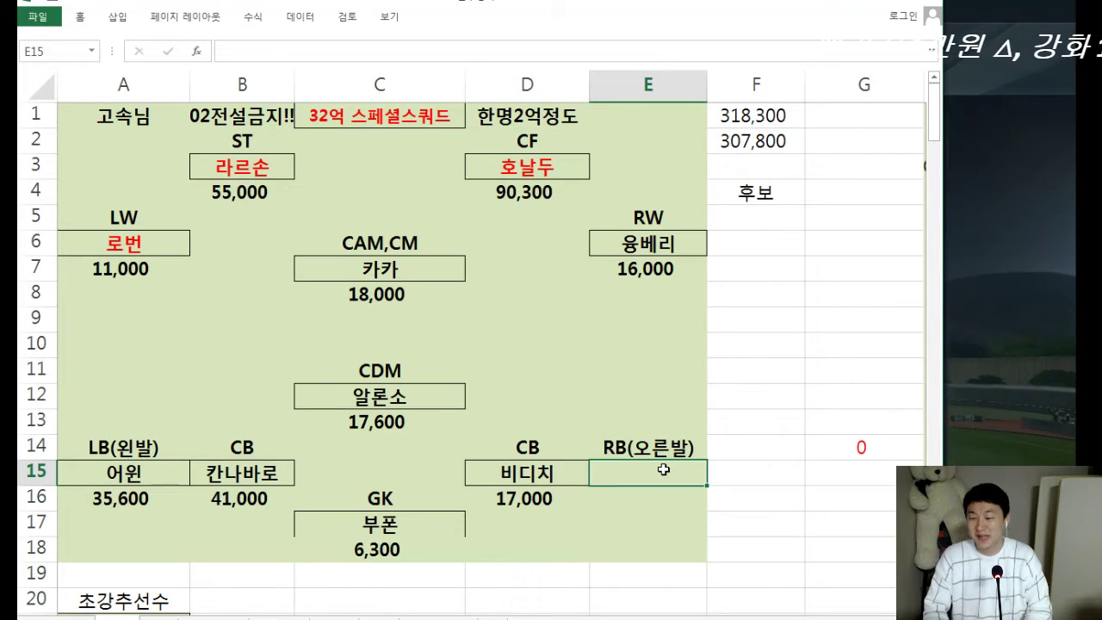
{"action": "type", "text": "람"}
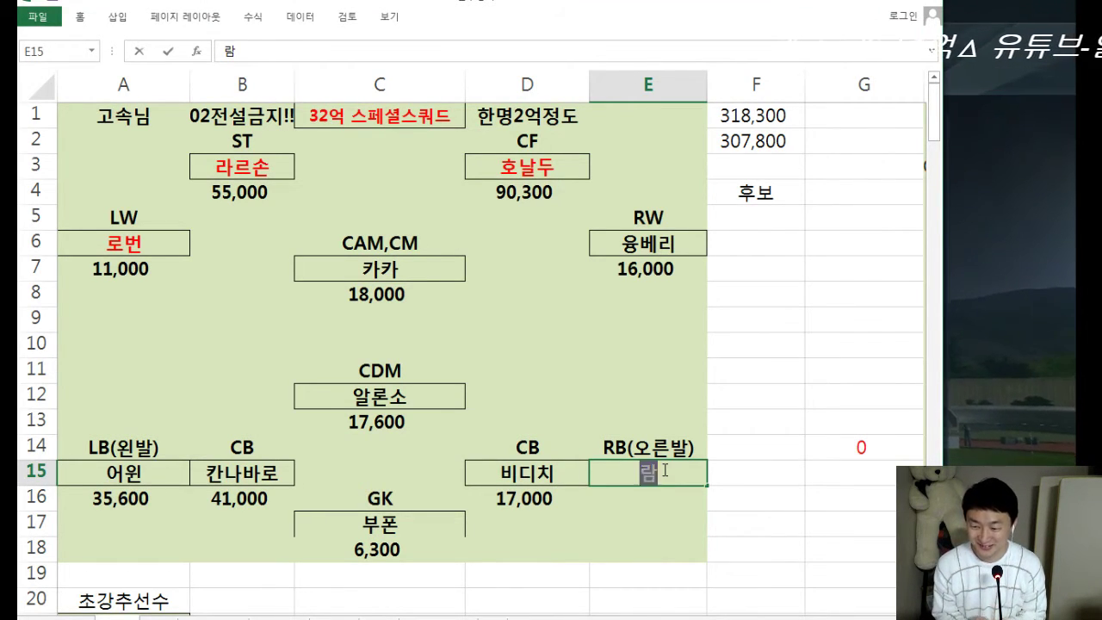
{"action": "key", "text": "Return"}
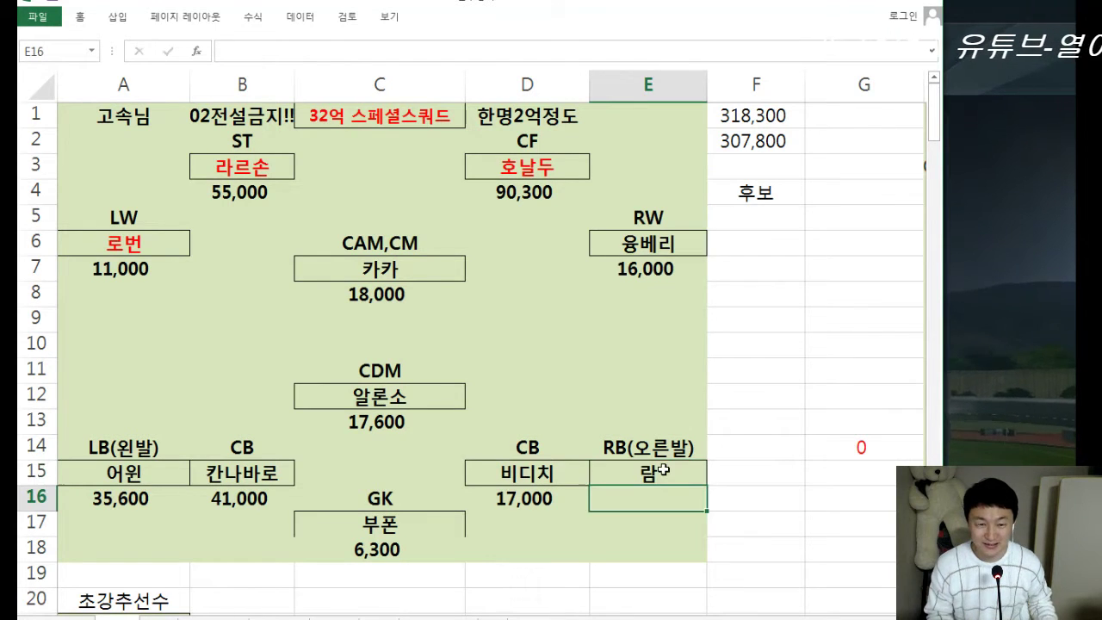
{"action": "key", "text": "alt+Tab"}
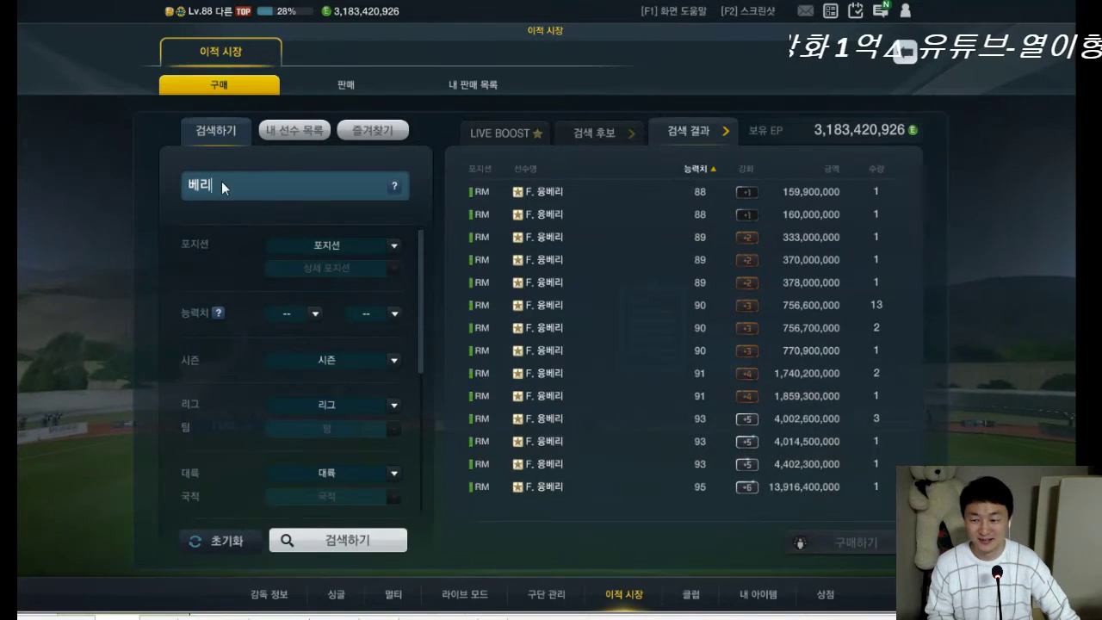
{"action": "key", "text": "alt+Tab"}
{"action": "left_click", "coordinate": [622, 469]}
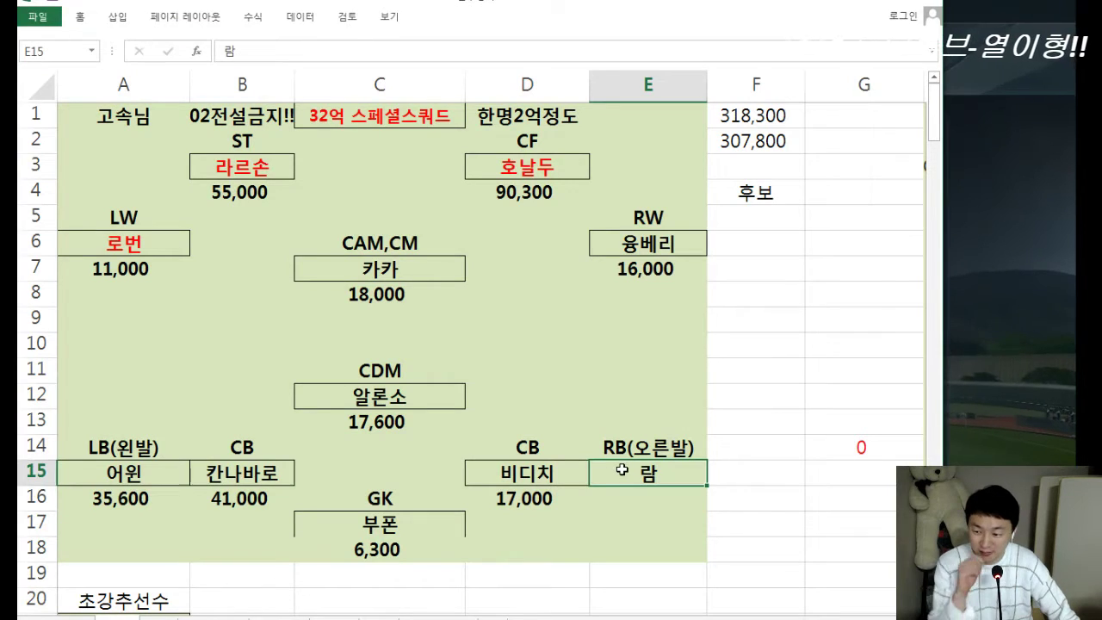
{"action": "left_click", "coordinate": [259, 177]}
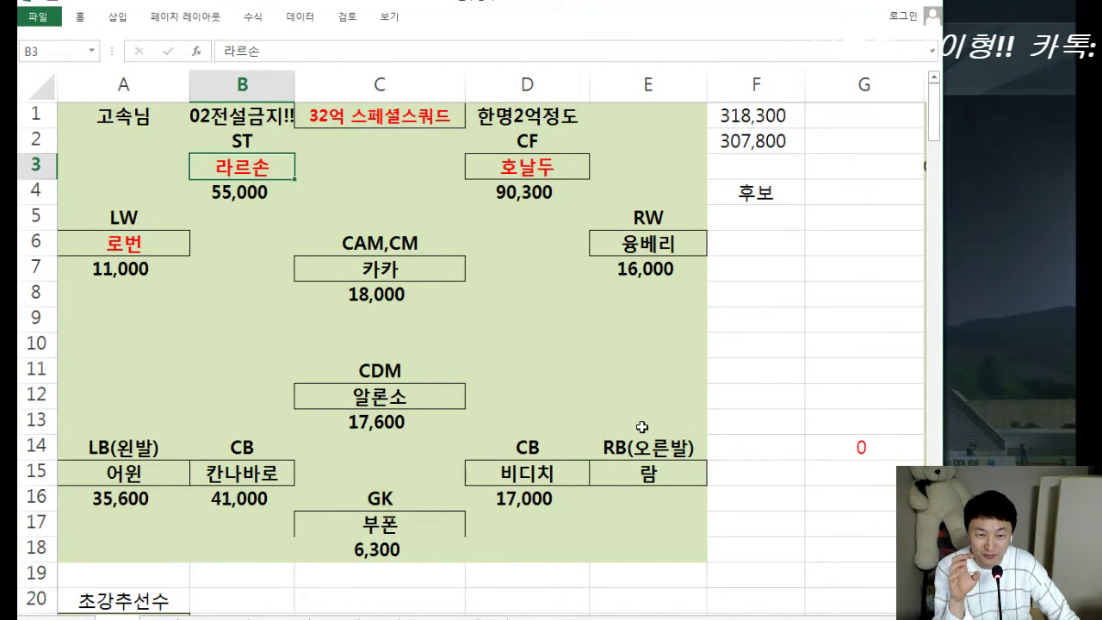
{"action": "left_click", "coordinate": [642, 473]}
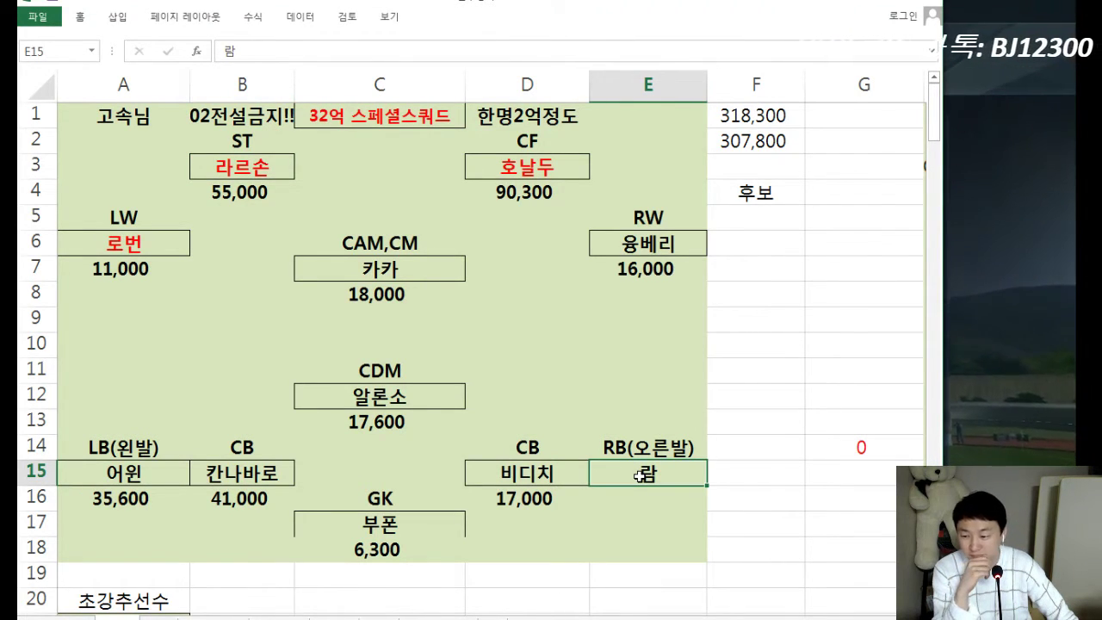
{"action": "left_click", "coordinate": [151, 473]}
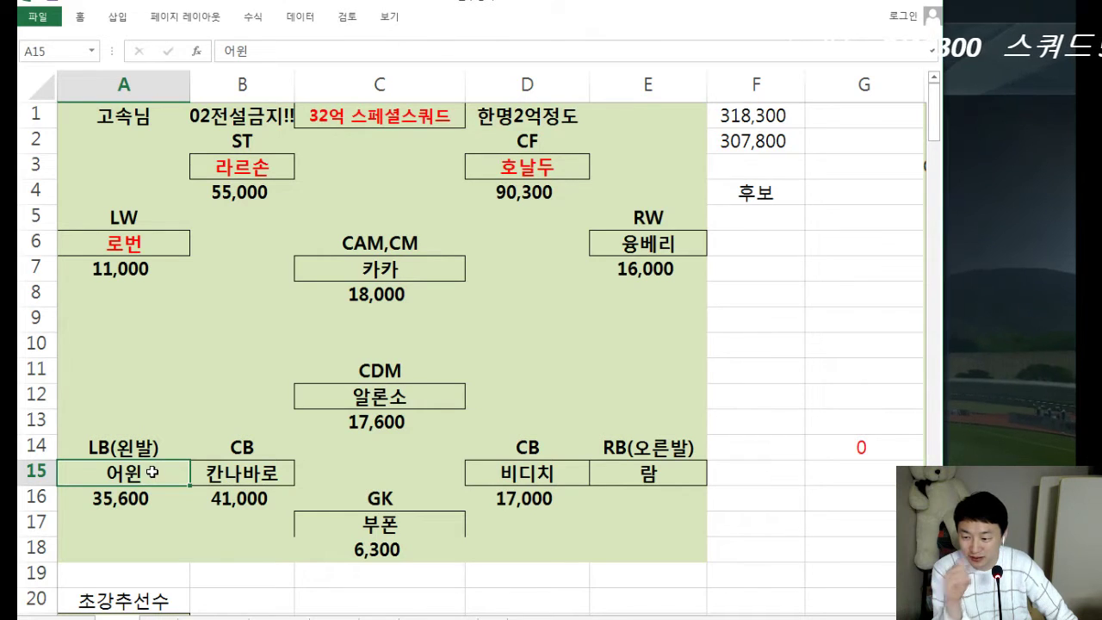
Switch to the game's transfer market, search for 람, and open the listings of the 87-rated star card
{"action": "left_click", "coordinate": [993, 391]}
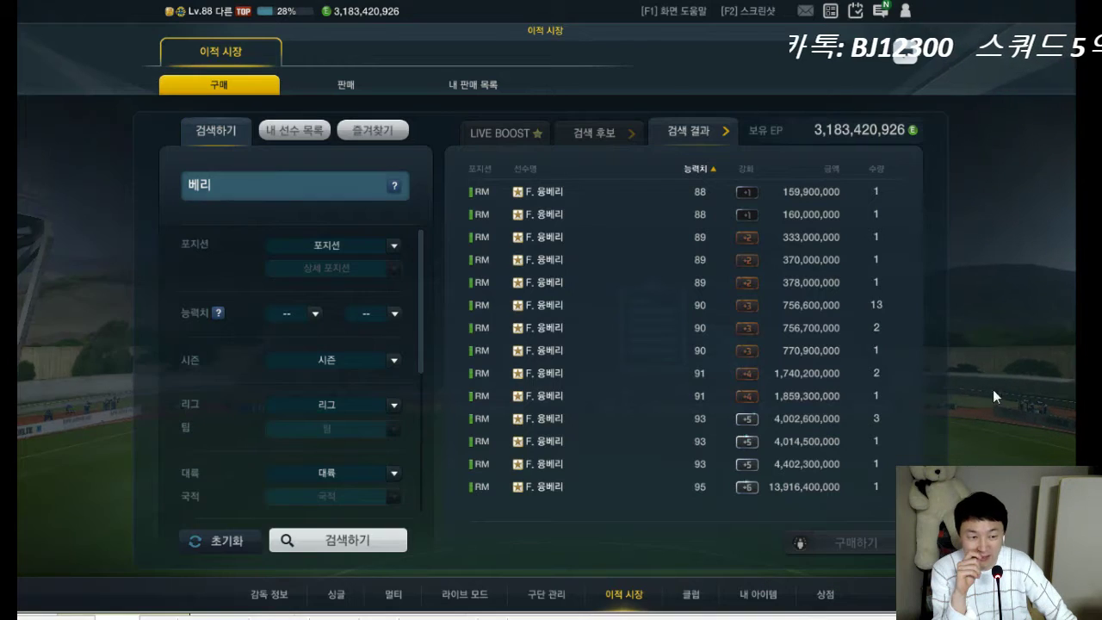
{"action": "left_click", "coordinate": [297, 189]}
{"action": "key", "text": "BackSpace"}
{"action": "key", "text": "BackSpace"}
{"action": "type", "text": "람"}
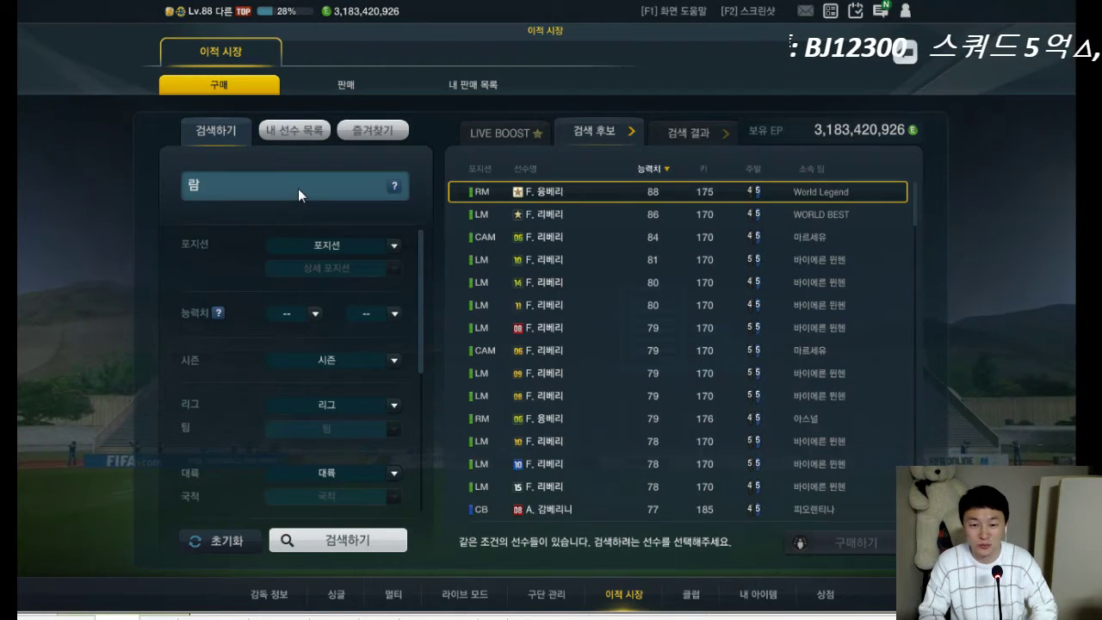
{"action": "left_click", "coordinate": [829, 191]}
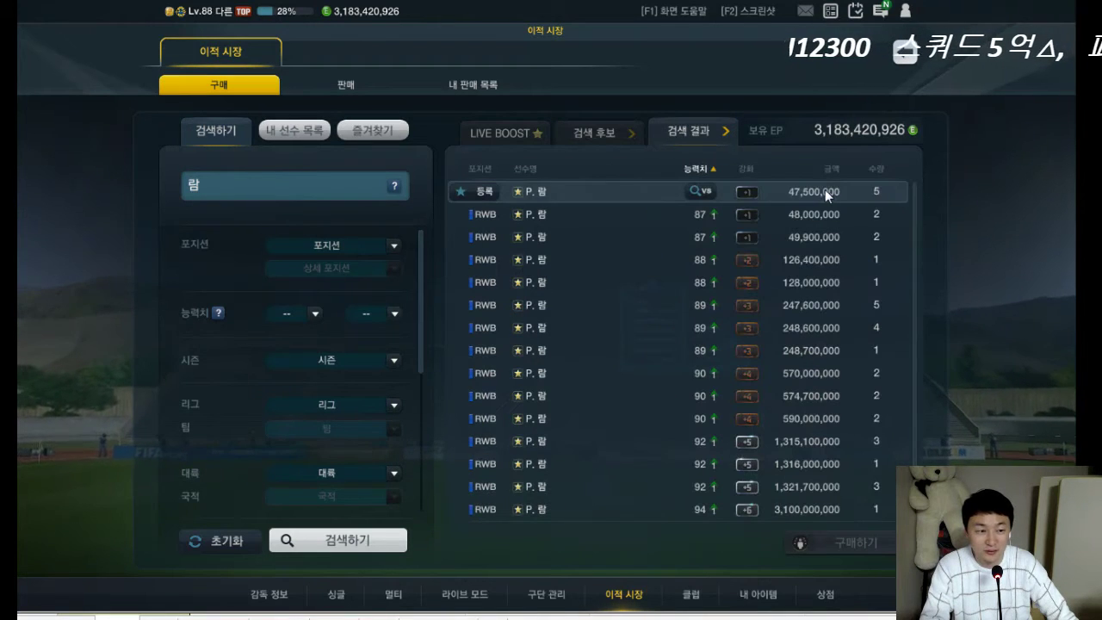
Search the transfer market for 즐라탄 and open the listings of the 87-rated WORLD BEST 이브라히모비치 card
{"action": "left_click", "coordinate": [273, 191]}
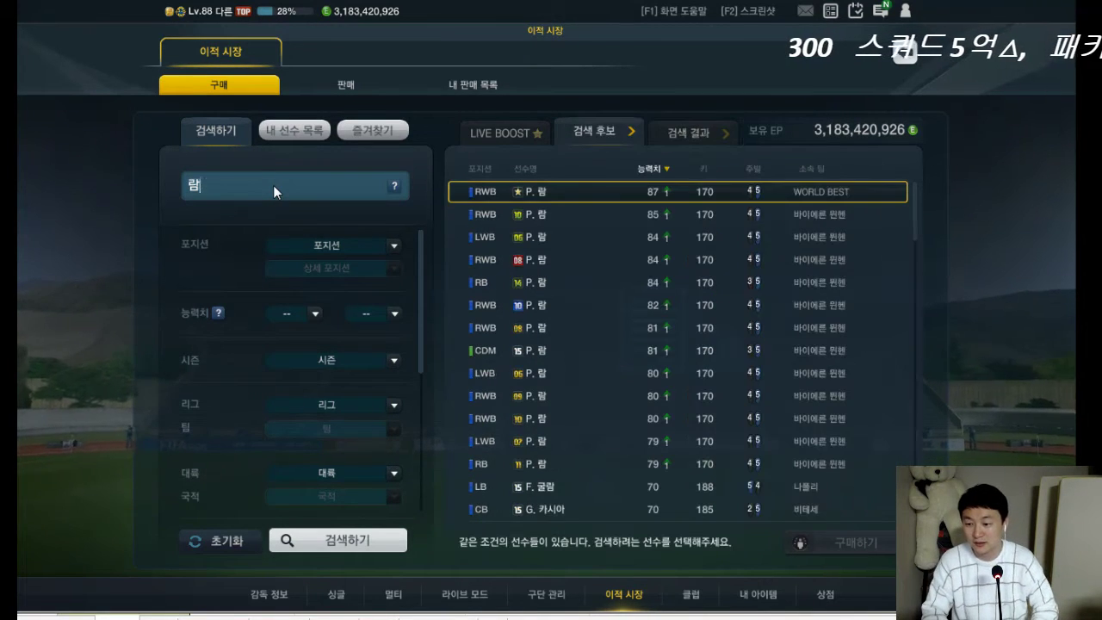
{"action": "key", "text": "BackSpace"}
{"action": "type", "text": "즐르라탄"}
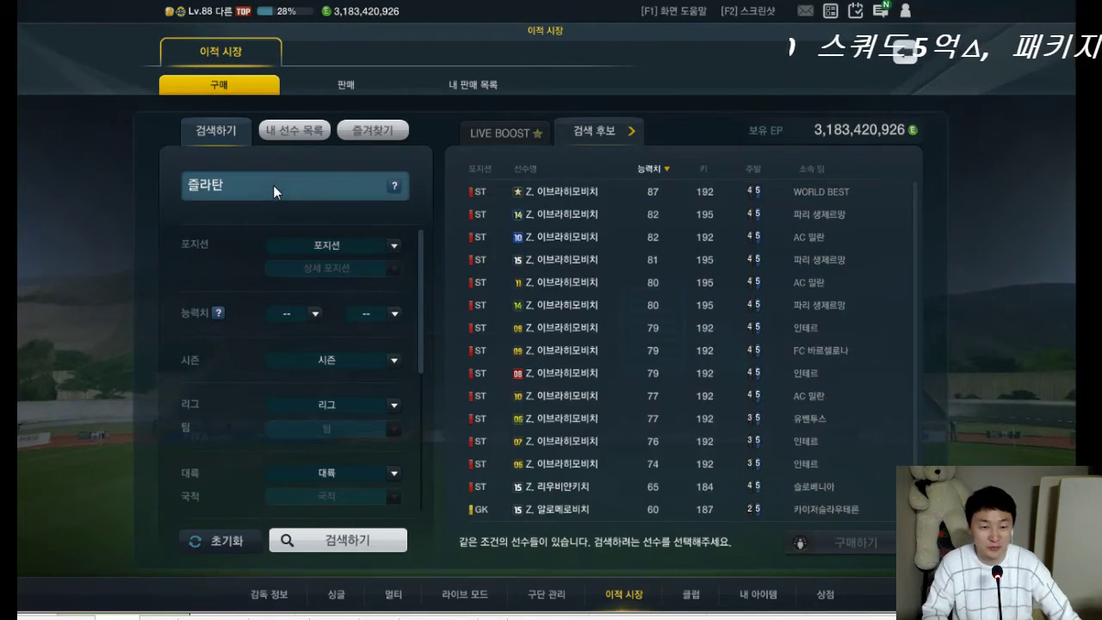
{"action": "left_click", "coordinate": [828, 189]}
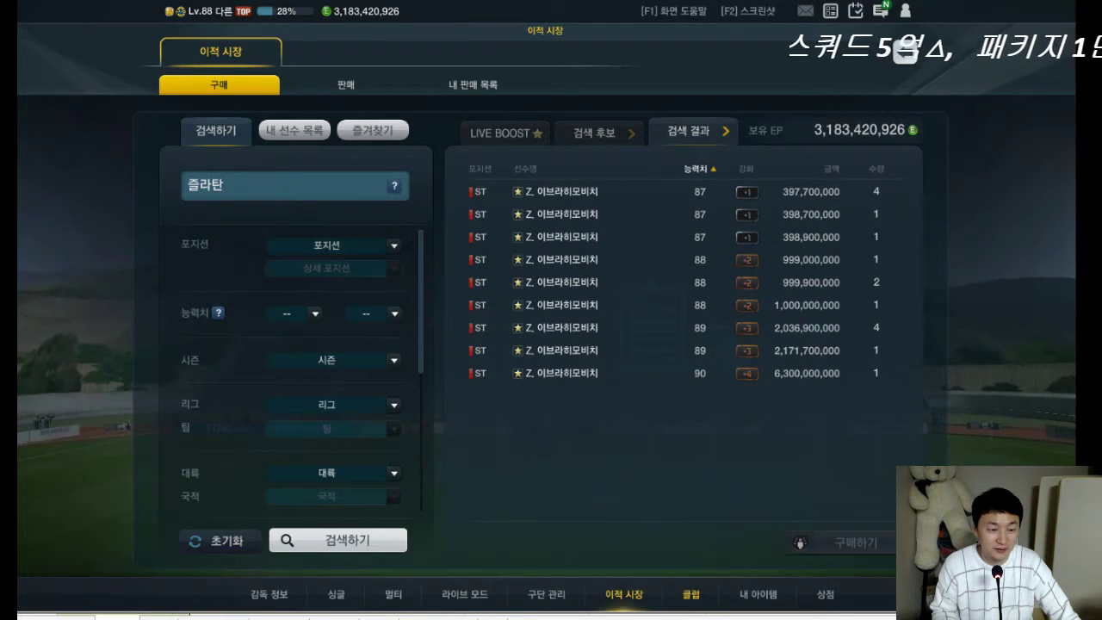
Return to the Excel squad sheet and copy 호날두 and his price from D3:D4 into the ST cells B3:B4
{"action": "key", "text": "alt+Tab"}
{"action": "left_click_drag", "start_coordinate": [527, 167], "coordinate": [534, 193]}
{"action": "key", "text": "ctrl+c"}
{"action": "left_click", "coordinate": [247, 167]}
{"action": "key", "text": "ctrl+v"}
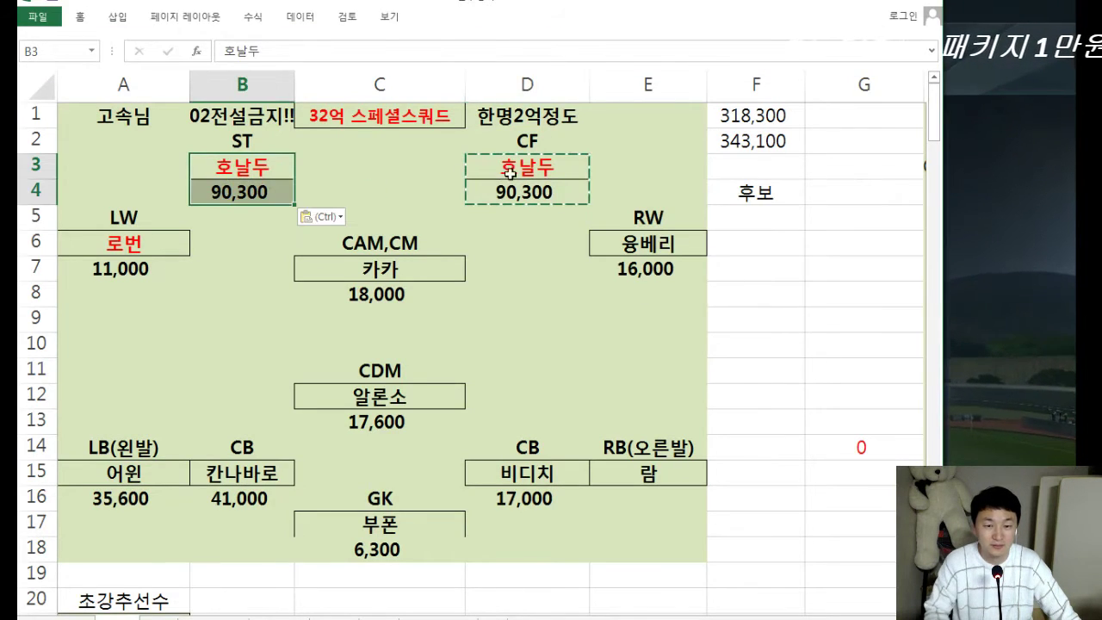
Enter 즐라탄 in D3 as the CF player and set his price in D4 to 40,000
{"action": "left_click", "coordinate": [519, 166]}
{"action": "type", "text": "즐라탄"}
{"action": "key", "text": "Return"}
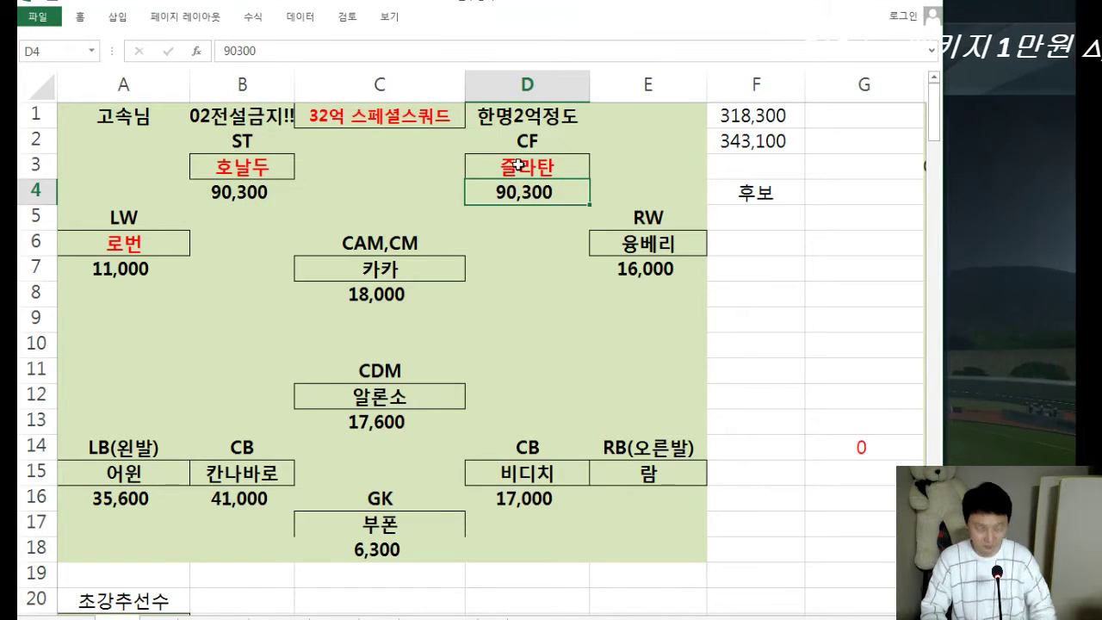
{"action": "key", "text": "F2"}
{"action": "key", "text": "BackSpace"}
{"action": "key", "text": "BackSpace"}
{"action": "key", "text": "BackSpace"}
{"action": "key", "text": "BackSpace"}
{"action": "key", "text": "BackSpace"}
{"action": "type", "text": "40,000"}
{"action": "key", "text": "Return"}
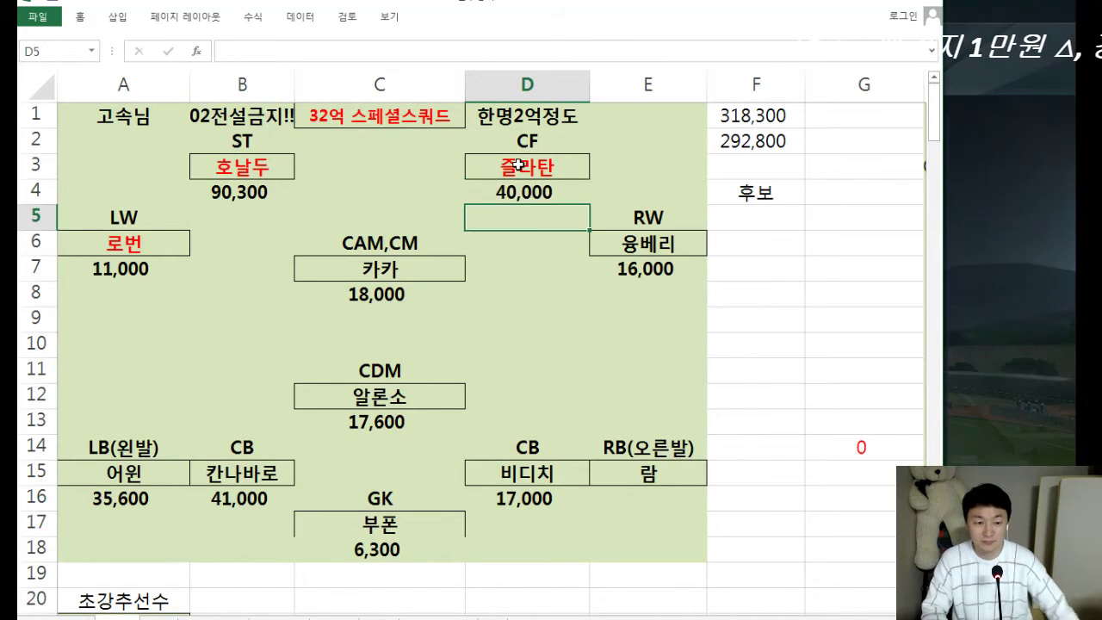
Switch back to the game's transfer market and look up the listings of 람's 87-rated star card
{"action": "left_click", "coordinate": [1028, 203]}
{"action": "left_click", "coordinate": [309, 191]}
{"action": "type", "text": "ㄹ"}
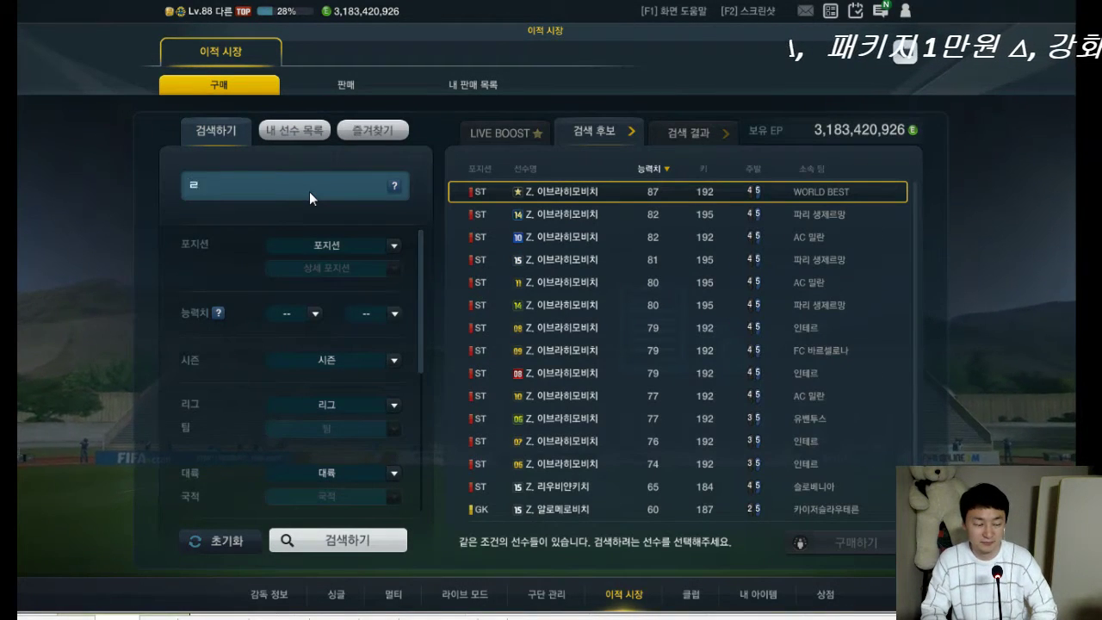
{"action": "type", "text": "ㅏㅁ"}
{"action": "left_click", "coordinate": [853, 191]}
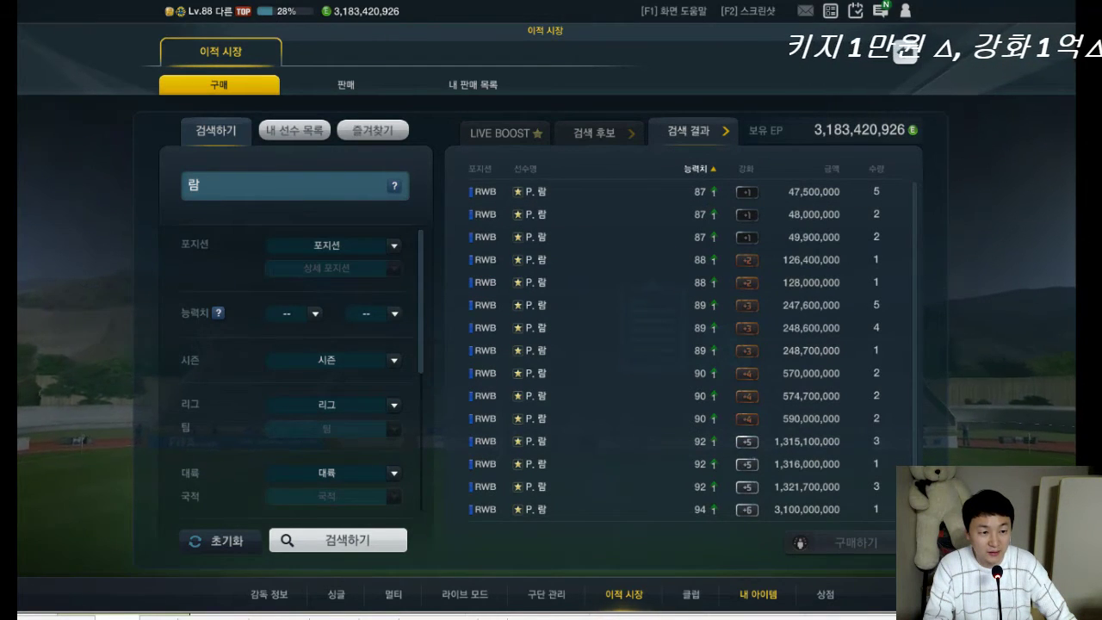
Return to the Excel squad sheet and set 람's price in E16 to 4,800
{"action": "key", "text": "alt+Tab"}
{"action": "left_click", "coordinate": [665, 496]}
{"action": "type", "text": "4800"}
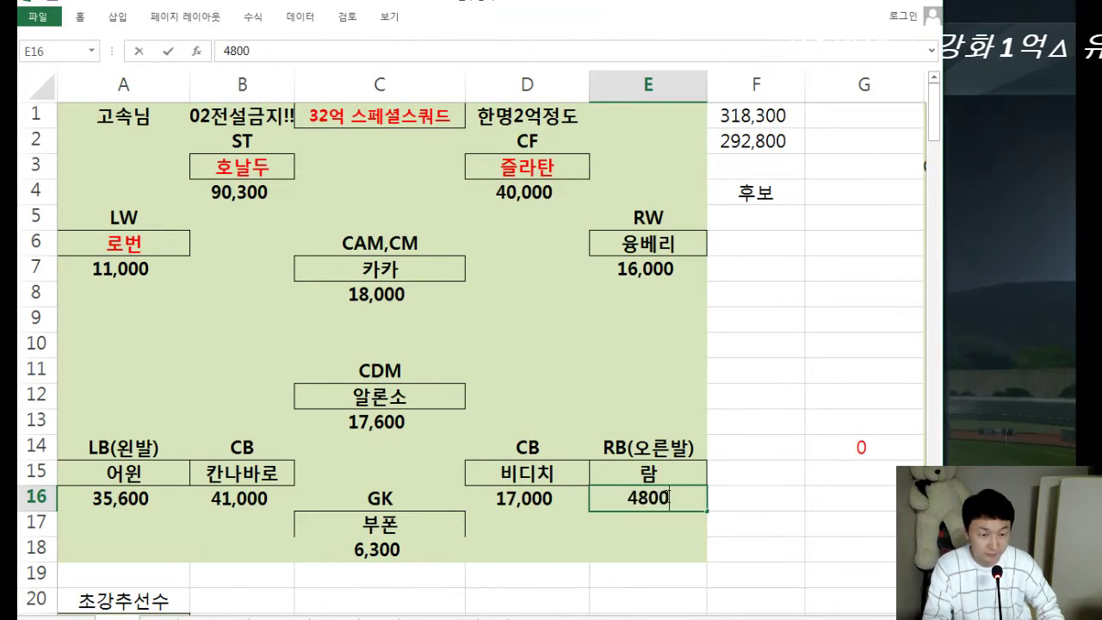
{"action": "key", "text": "Return"}
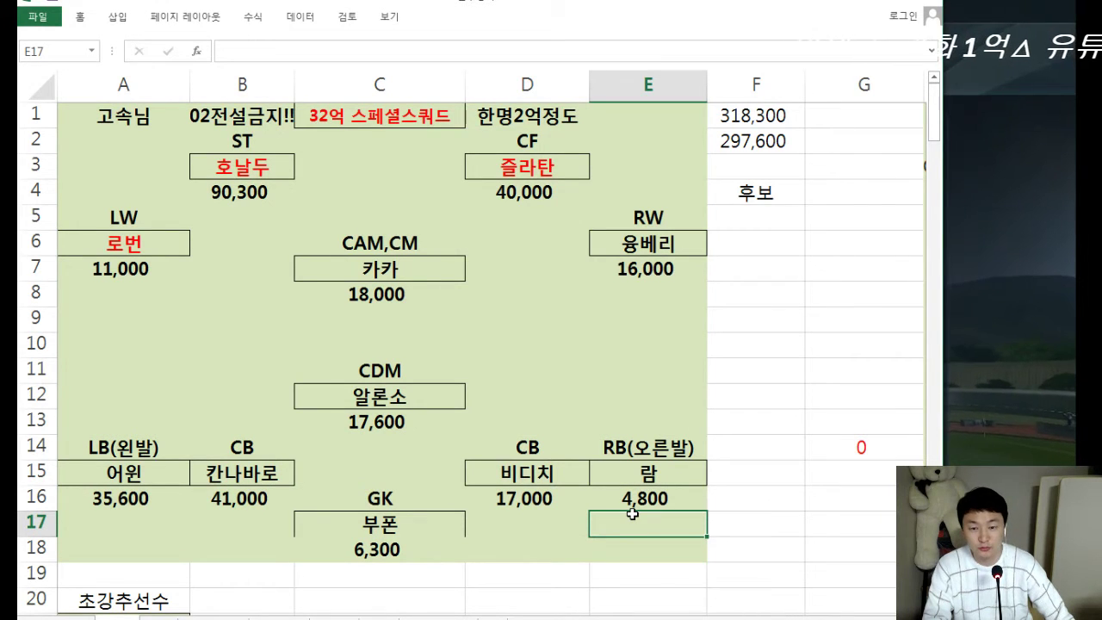
{"action": "left_click", "coordinate": [605, 390]}
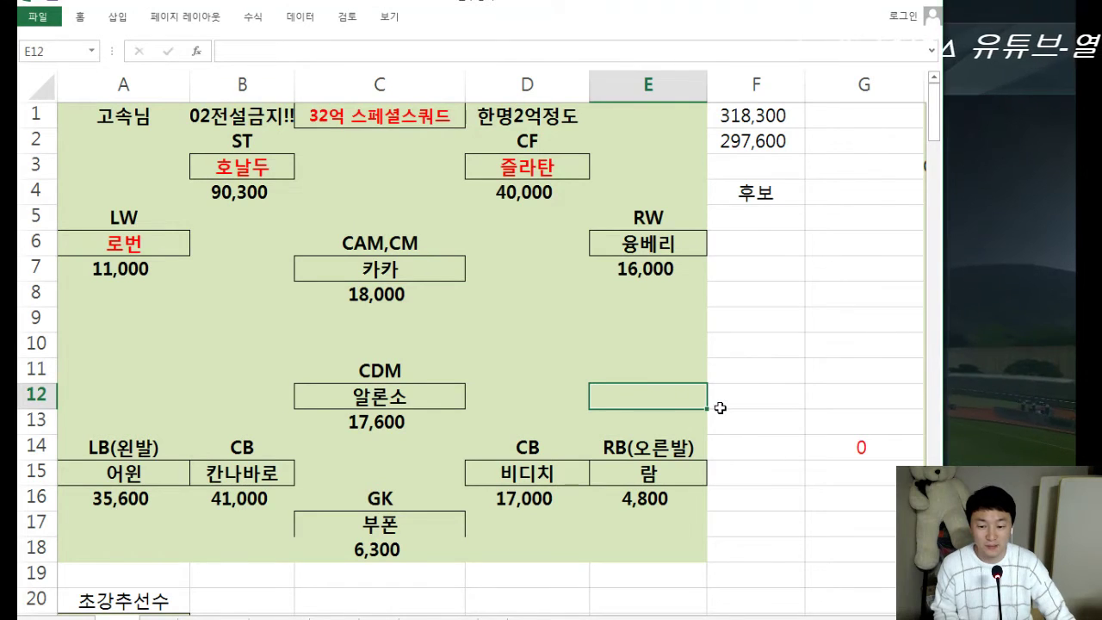
{"action": "left_click", "coordinate": [765, 353]}
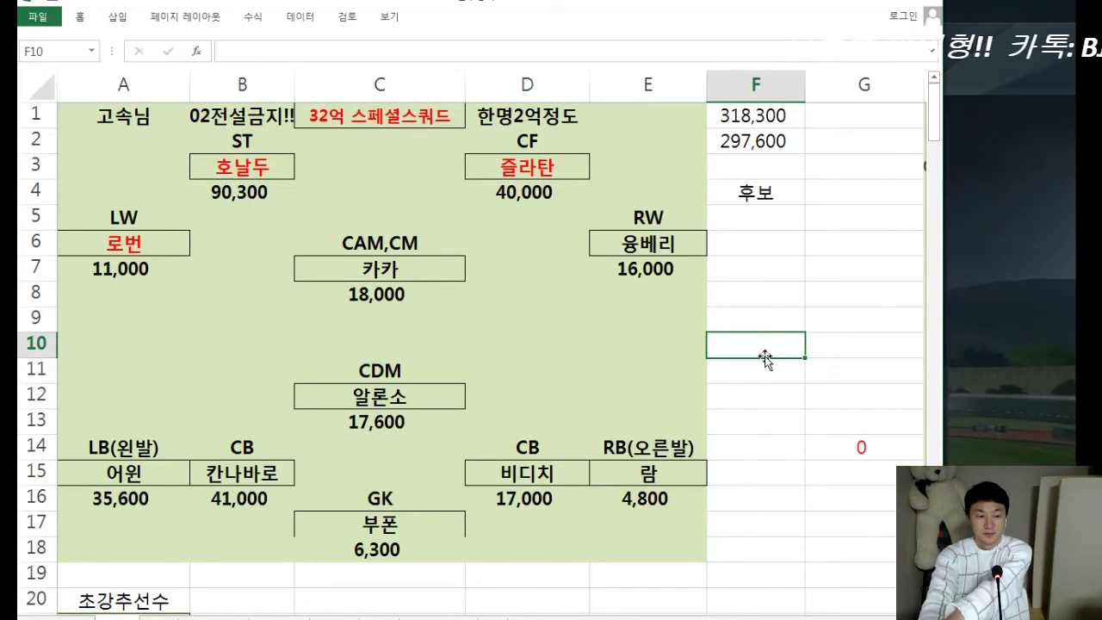
Switch to the game's transfer market and look up the listings of 푸트리 as an alternative LW player
{"action": "left_click", "coordinate": [672, 233]}
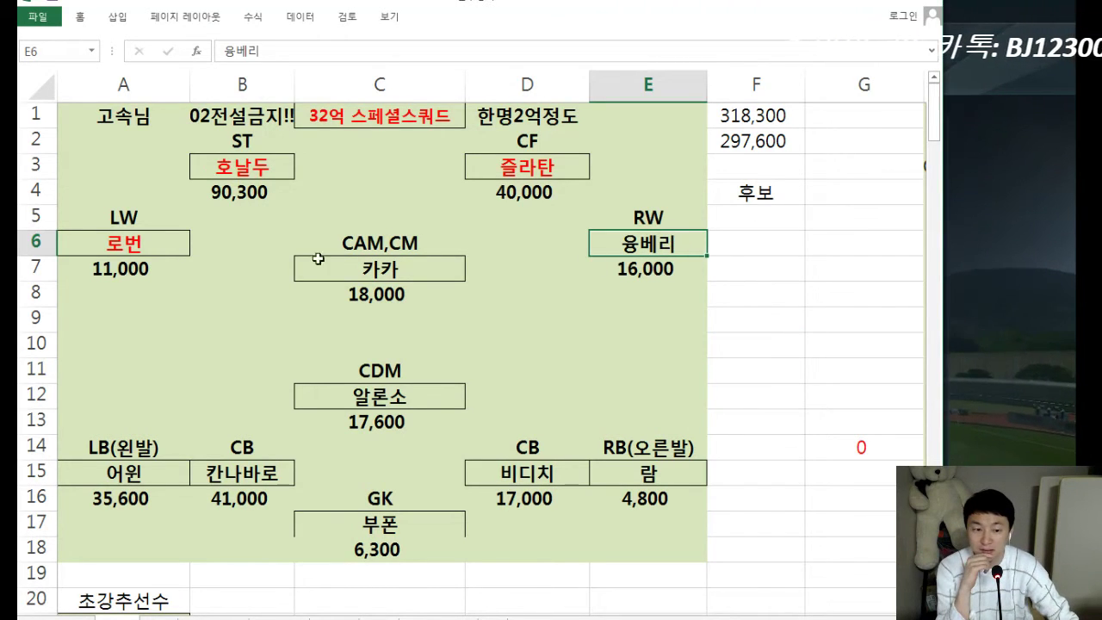
{"action": "left_click", "coordinate": [170, 243]}
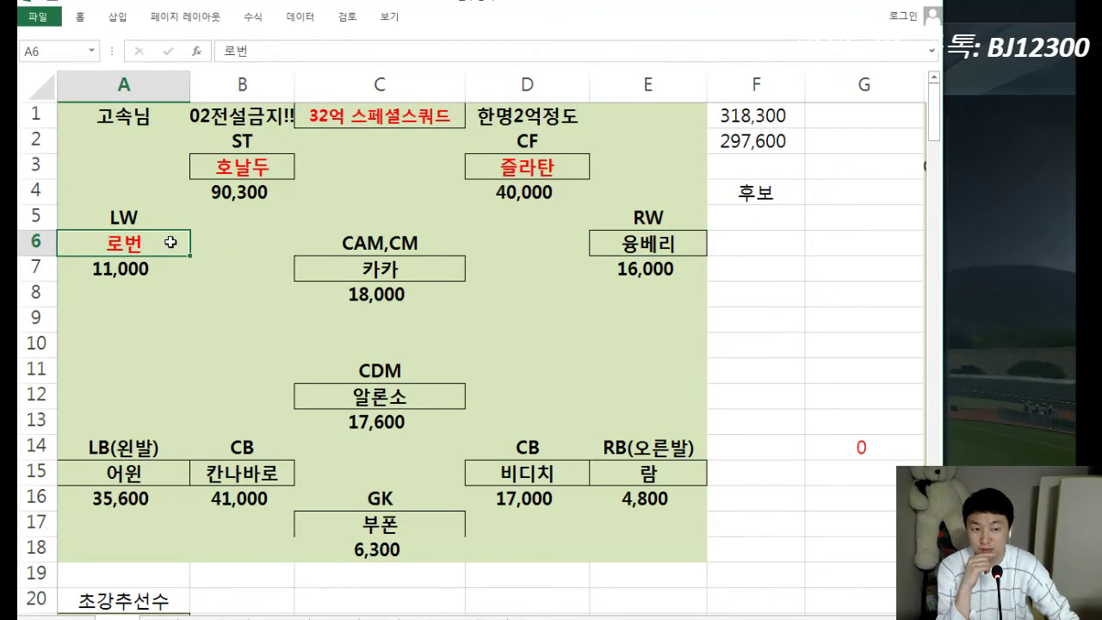
{"action": "left_click", "coordinate": [1037, 262]}
{"action": "left_click", "coordinate": [319, 188]}
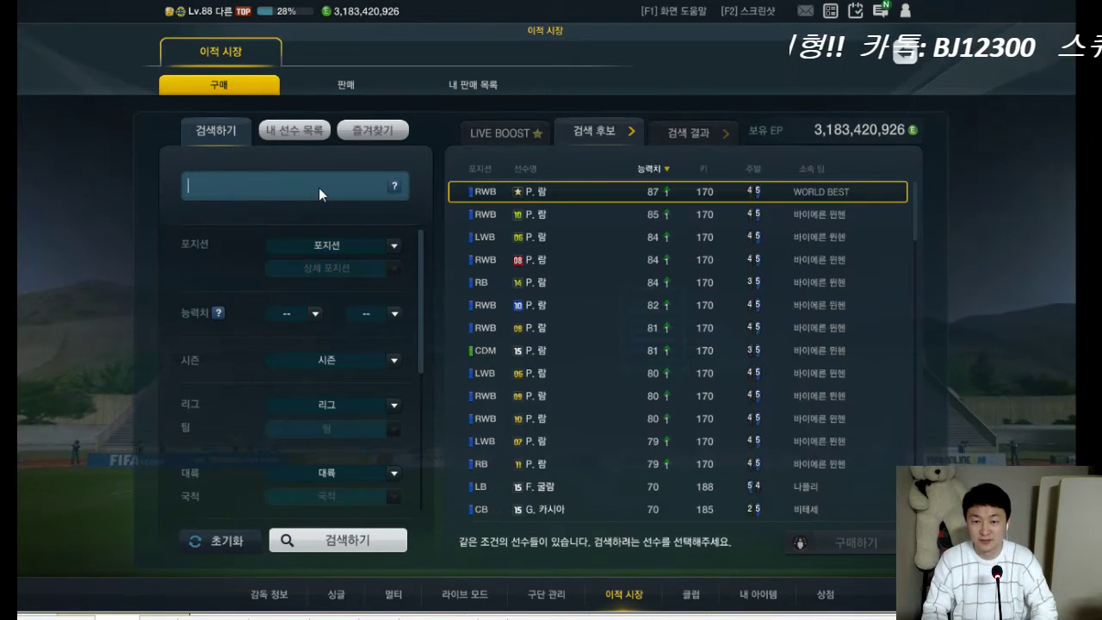
{"action": "type", "text": "푸트리"}
{"action": "key", "text": "Return"}
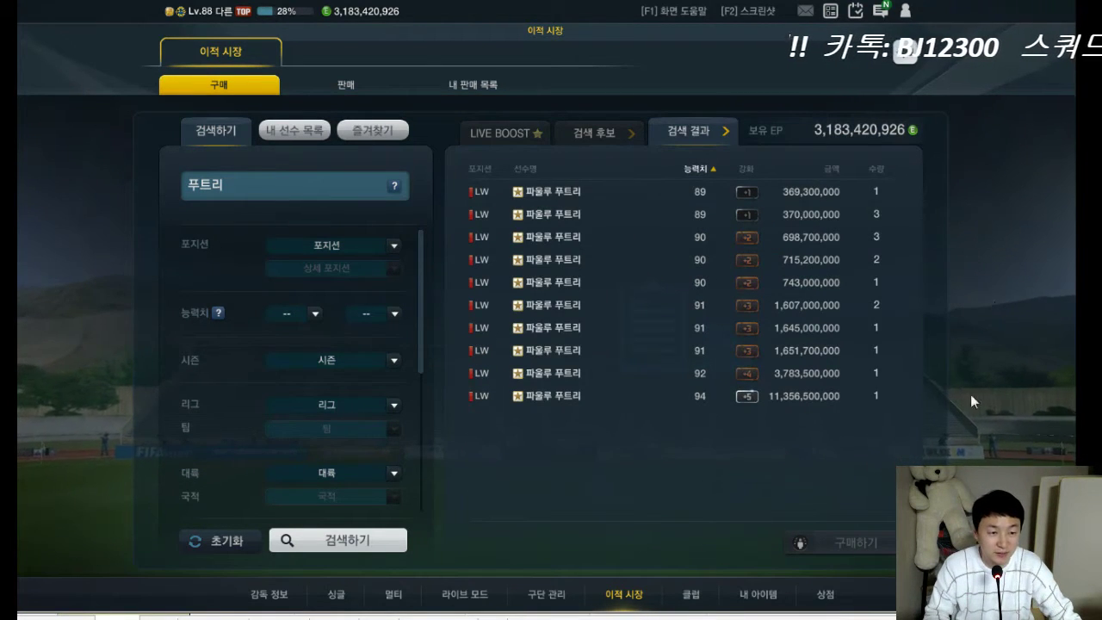
Return to the Excel squad sheet and set the LW player's price in A7 to 0
{"action": "key", "text": "alt+Tab"}
{"action": "left_click", "coordinate": [147, 262]}
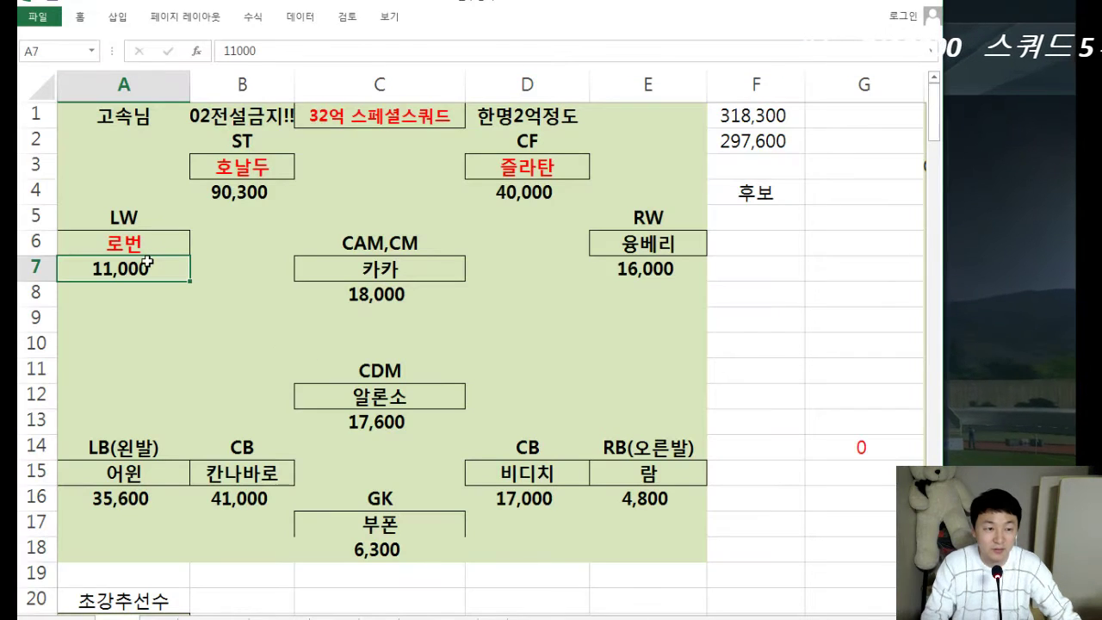
{"action": "type", "text": "0"}
{"action": "key", "text": "Return"}
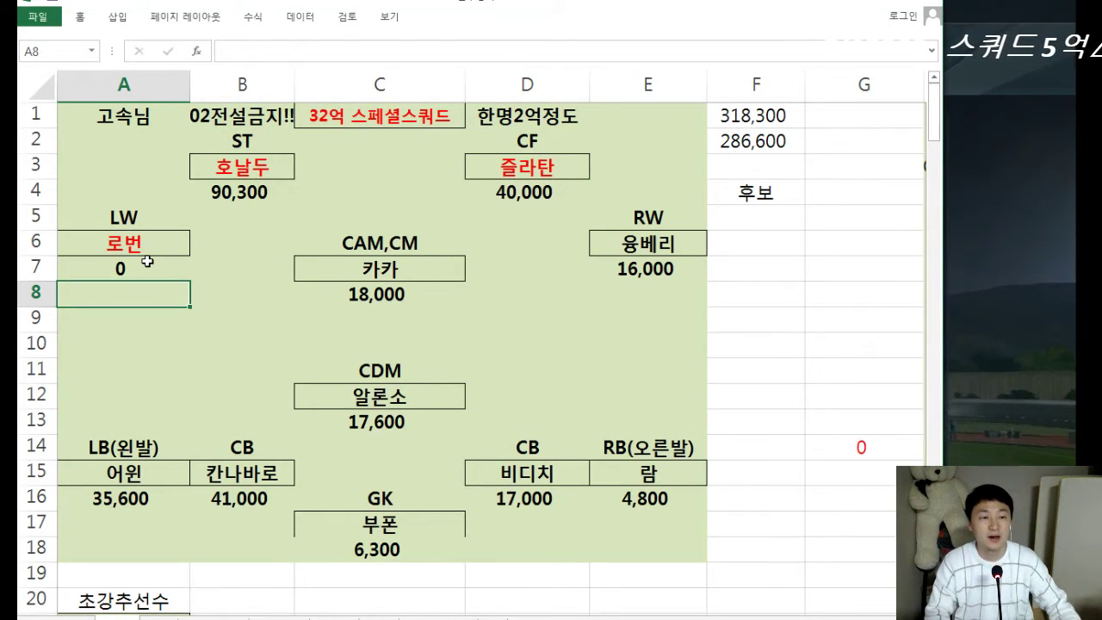
Enter a formula in F3 that subtracts the squad total in F2 from the budget in F1
{"action": "left_click", "coordinate": [771, 163]}
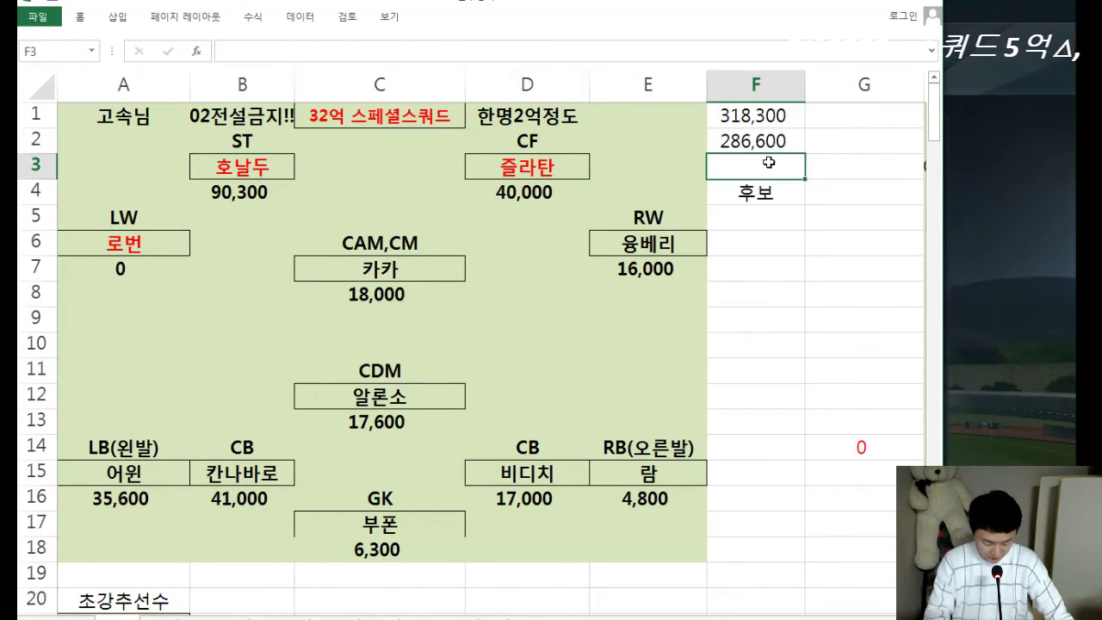
{"action": "type", "text": "="}
{"action": "left_click", "coordinate": [768, 119]}
{"action": "type", "text": "-"}
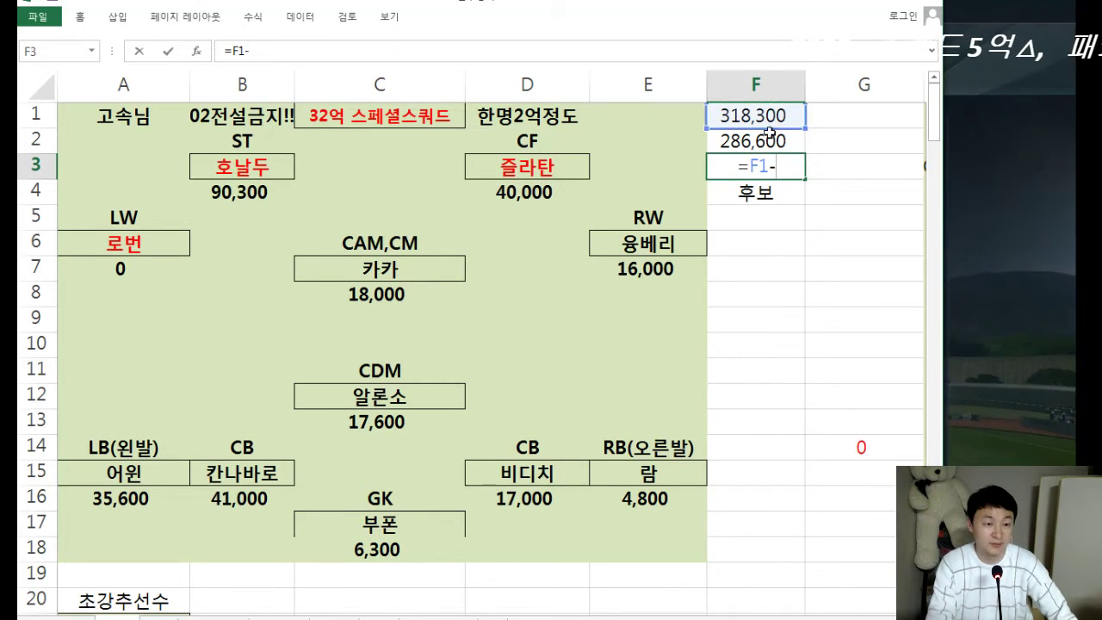
{"action": "left_click", "coordinate": [770, 135]}
{"action": "key", "text": "Return"}
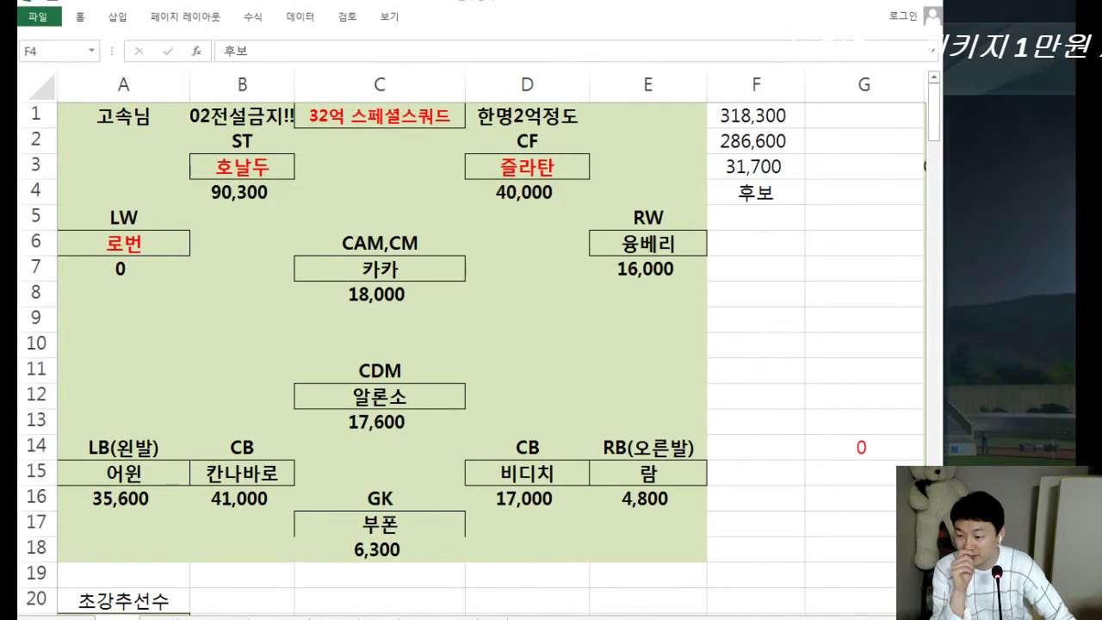
Undo the F3 formula, the LW price change, the RB player and price, and the recent ST and CF player changes
{"action": "key", "text": "ctrl+z"}
{"action": "key", "text": "ctrl+z"}
{"action": "key", "text": "ctrl+z"}
{"action": "key", "text": "ctrl+z"}
{"action": "key", "text": "ctrl+z"}
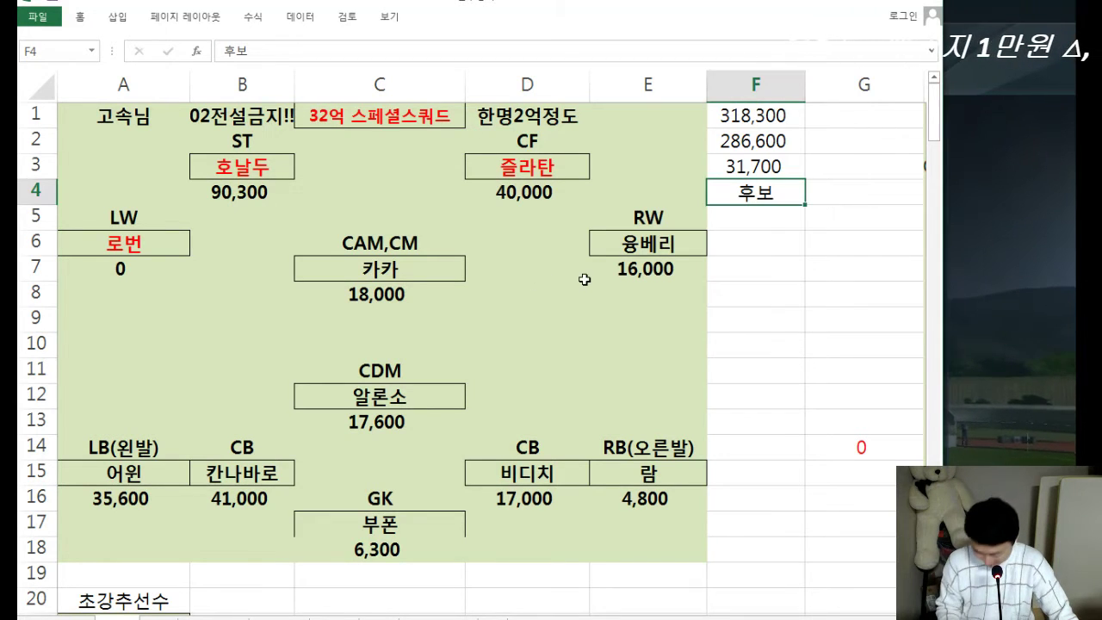
{"action": "key", "text": "ctrl+z"}
{"action": "key", "text": "ctrl+z"}
{"action": "key", "text": "ctrl+z"}
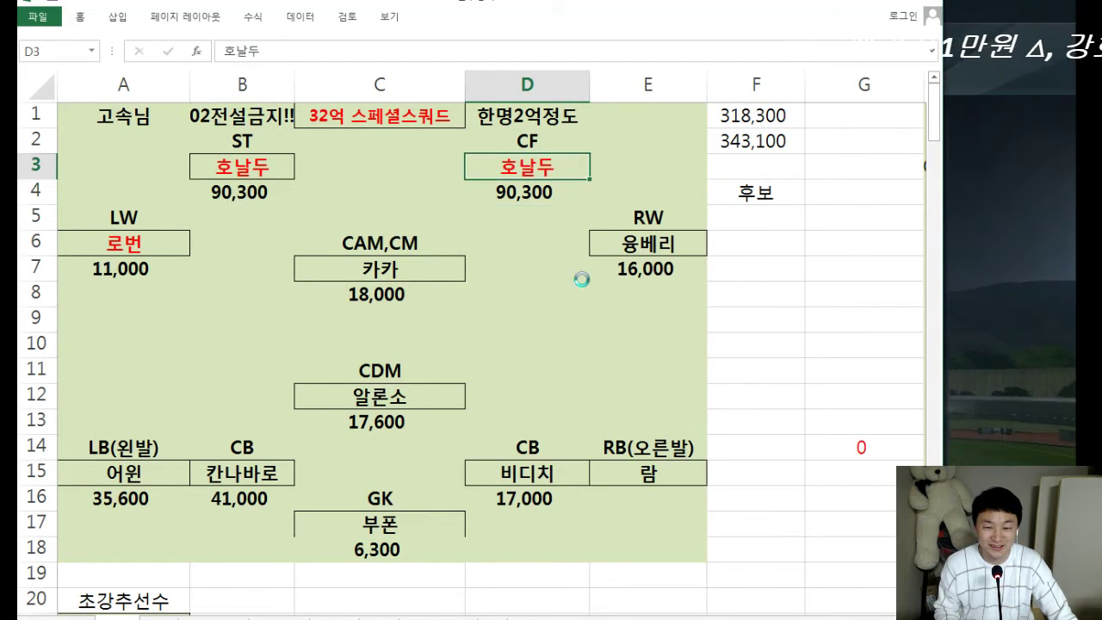
{"action": "key", "text": "ctrl+z"}
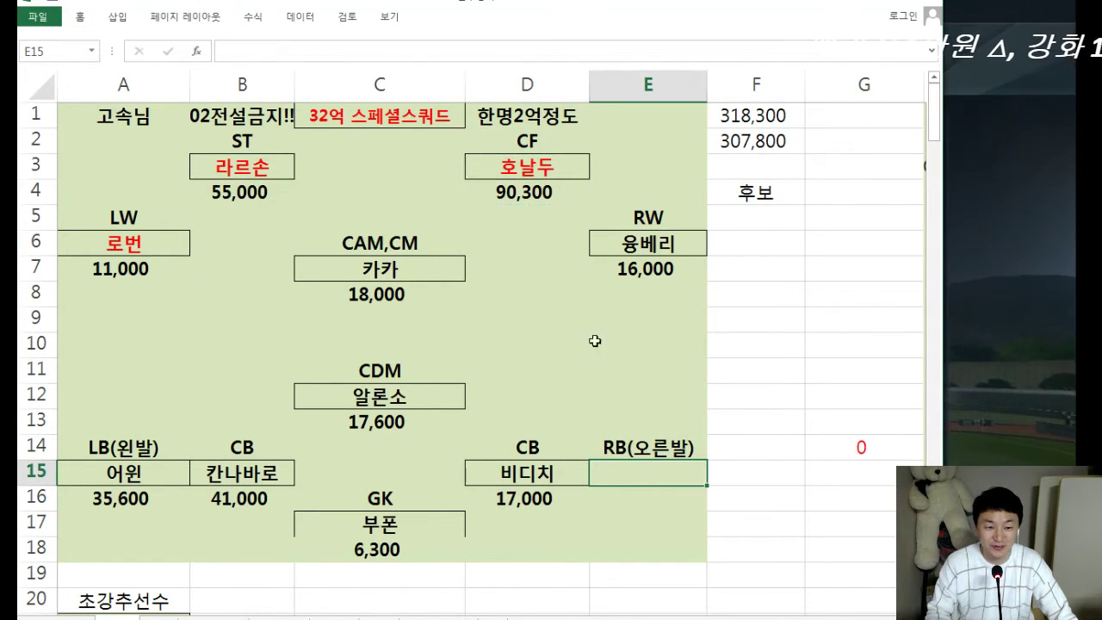
{"action": "key", "text": "ctrl+z"}
Enter 람 in E15 as the RB player
{"action": "left_click", "coordinate": [641, 474]}
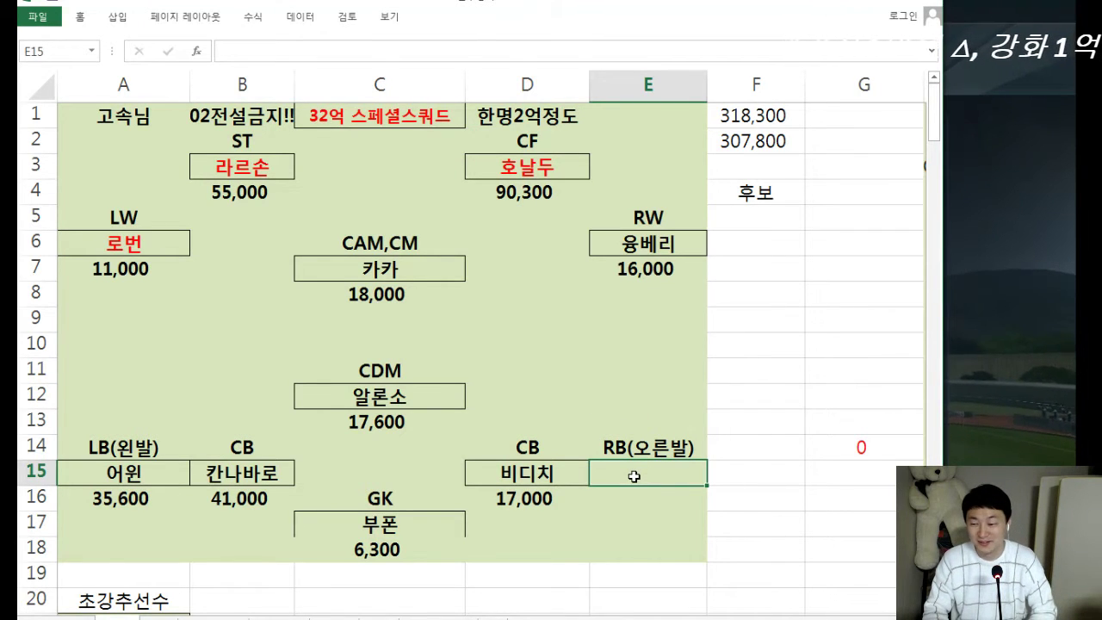
{"action": "type", "text": "람"}
{"action": "key", "text": "Return"}
Search the game's transfer market for 람 and open the listings of the 87-rated WORLD BEST card
{"action": "key", "text": "alt+Tab"}
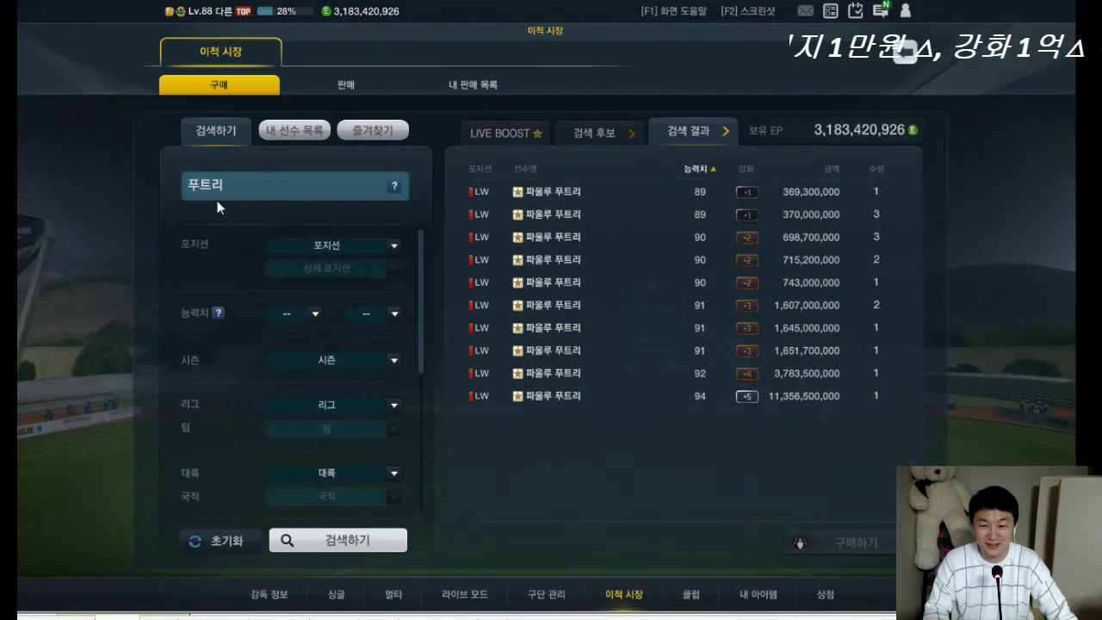
{"action": "left_click", "coordinate": [242, 184]}
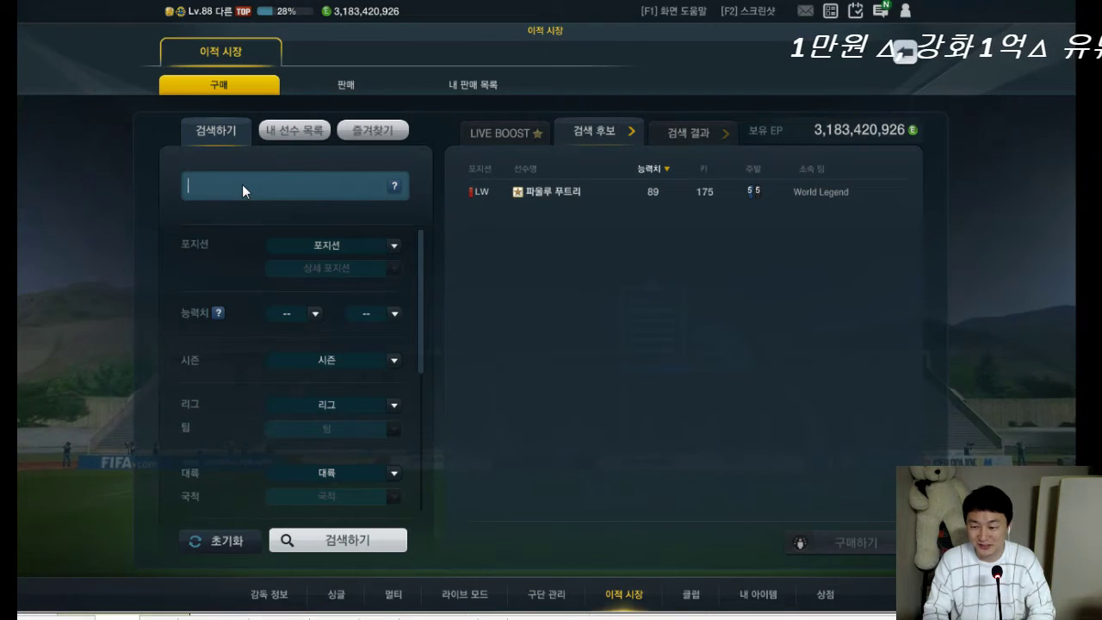
{"action": "type", "text": "람"}
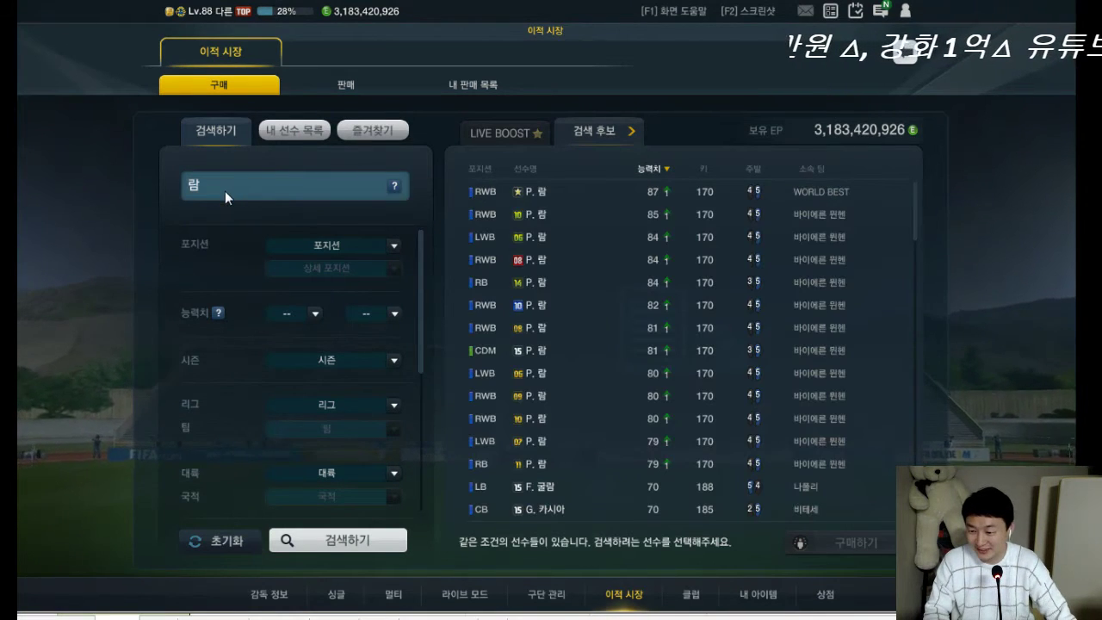
{"action": "left_click", "coordinate": [833, 191]}
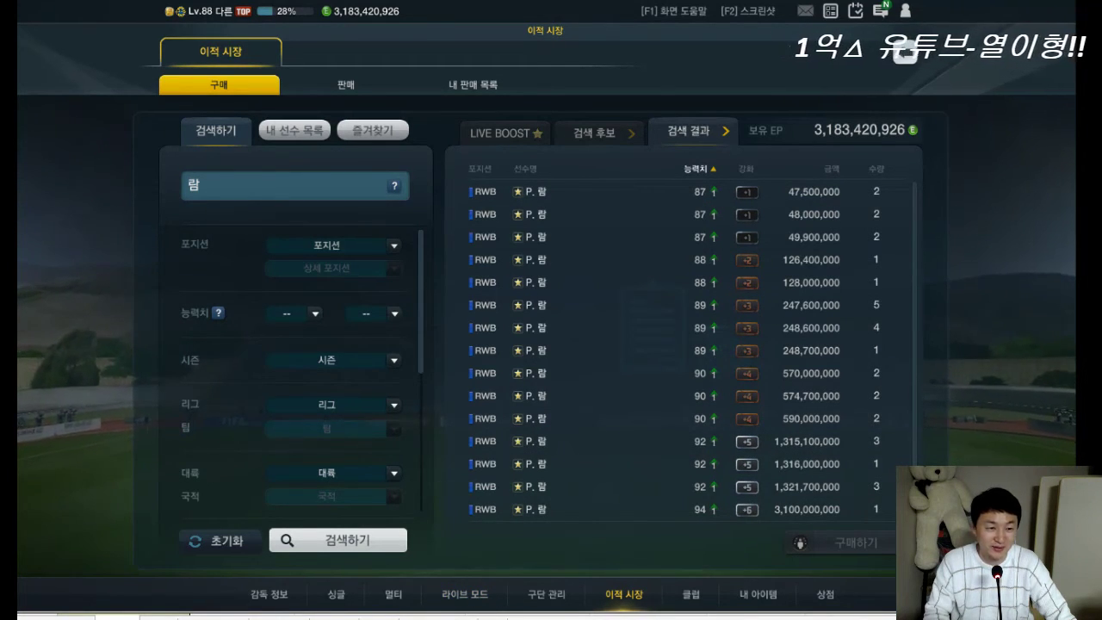
Go back to the Excel sheet and enter 4,800 as the RB price in E16
{"action": "key", "text": "alt+Tab"}
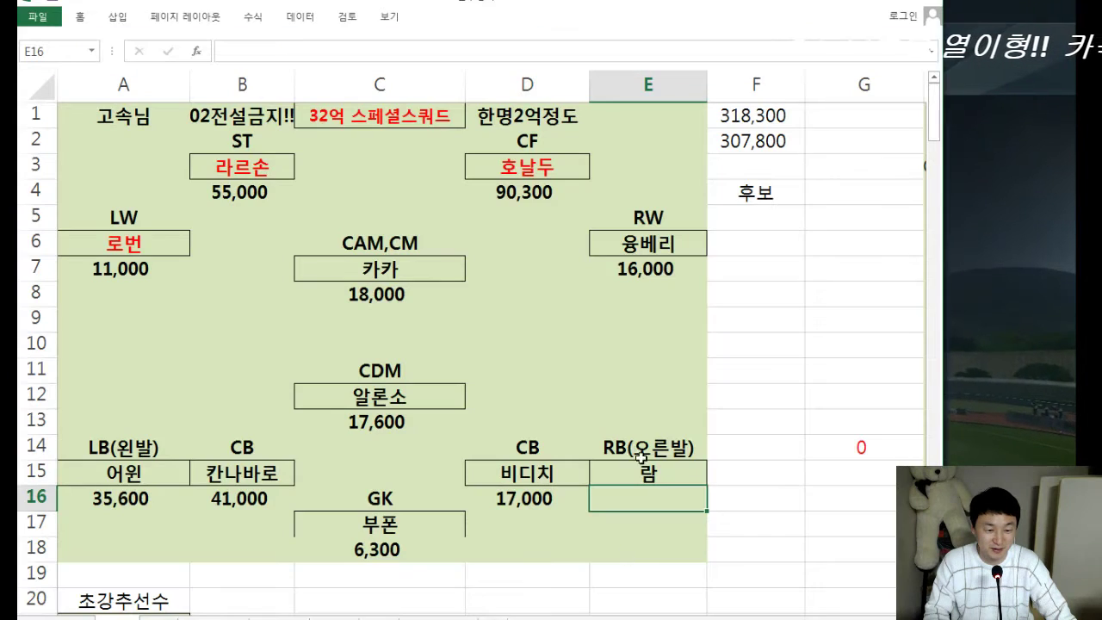
{"action": "type", "text": "4800"}
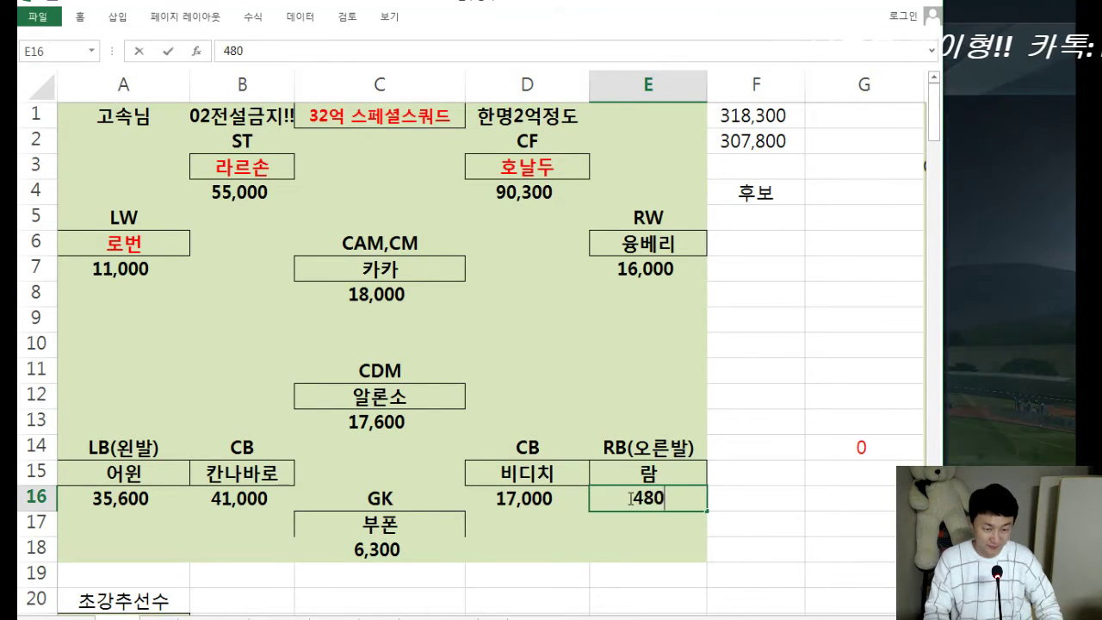
{"action": "key", "text": "Return"}
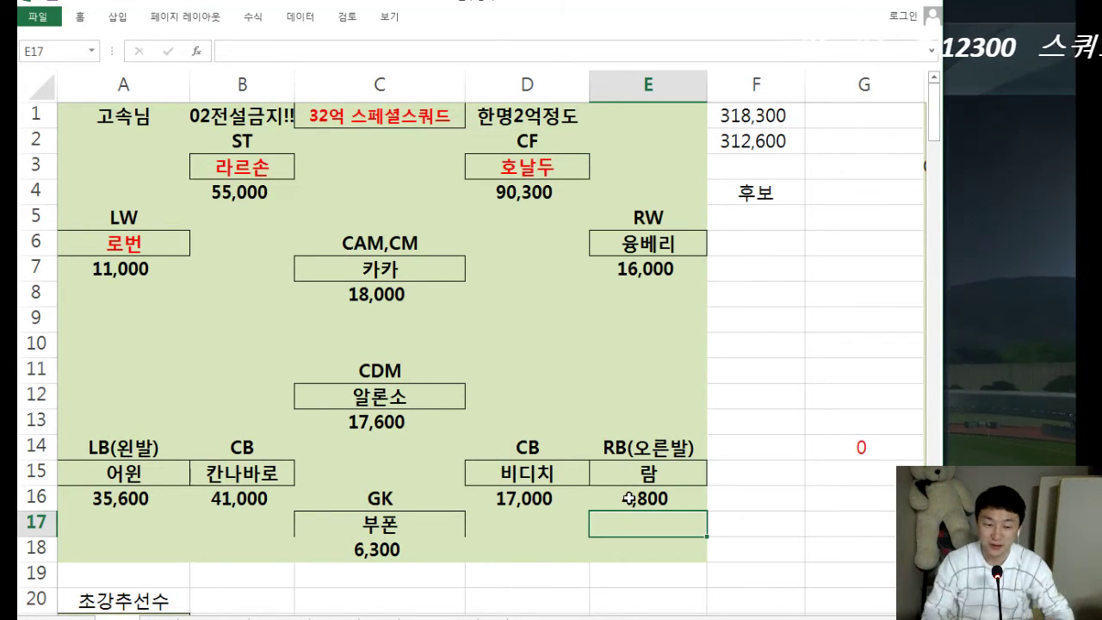
Check the account's own sales list in the game's transfer market, and return to the Excel squad sheet
{"action": "left_click", "coordinate": [943, 335]}
{"action": "left_click", "coordinate": [474, 85]}
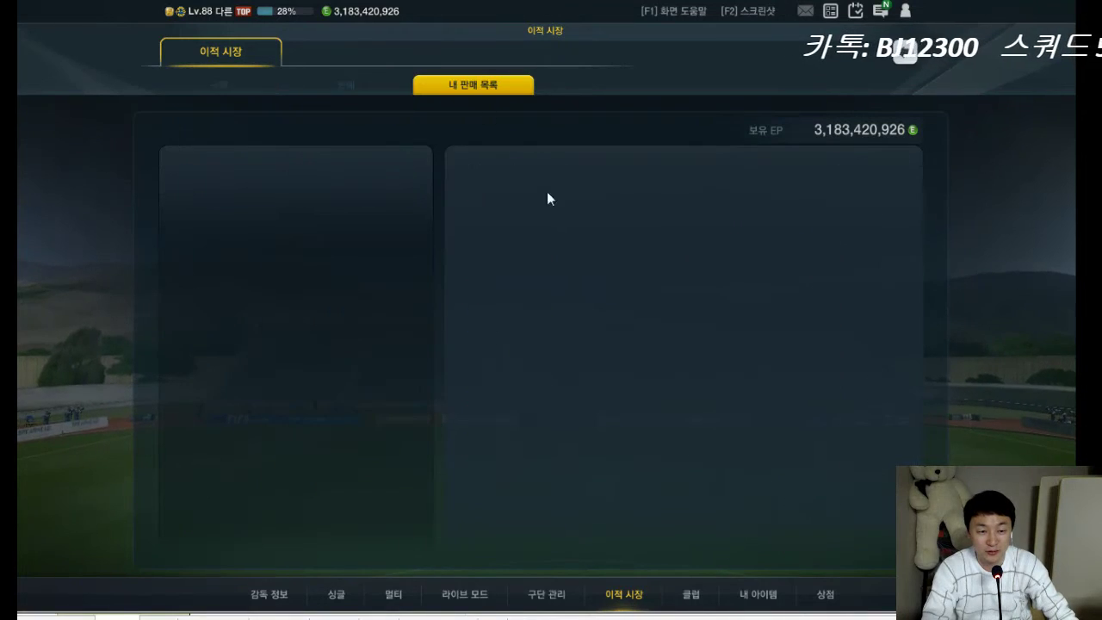
{"action": "mouse_move", "coordinate": [710, 242]}
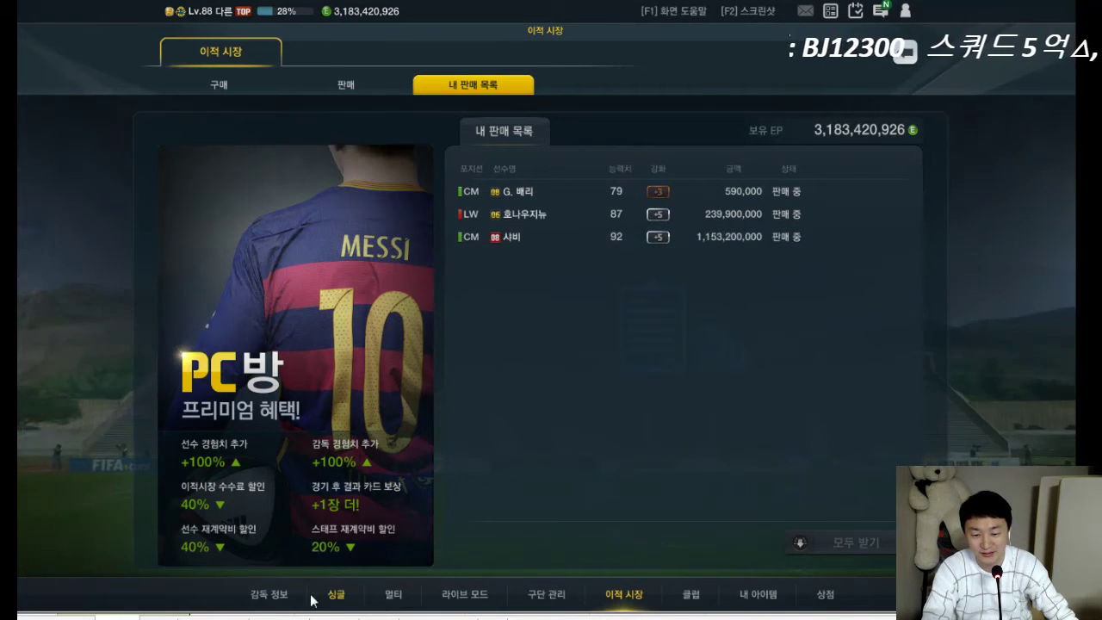
{"action": "key", "text": "alt+Tab"}
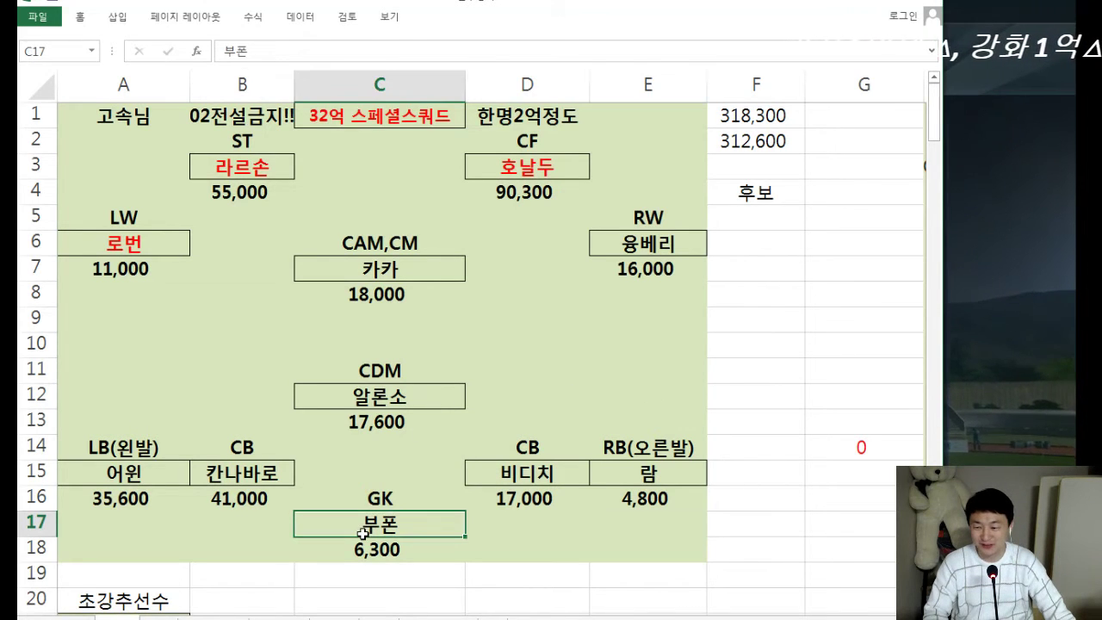
Search the game's transfer market for 노이어 and open the listings of his 85-rated star card
{"action": "key", "text": "alt+Tab"}
{"action": "left_click", "coordinate": [218, 84]}
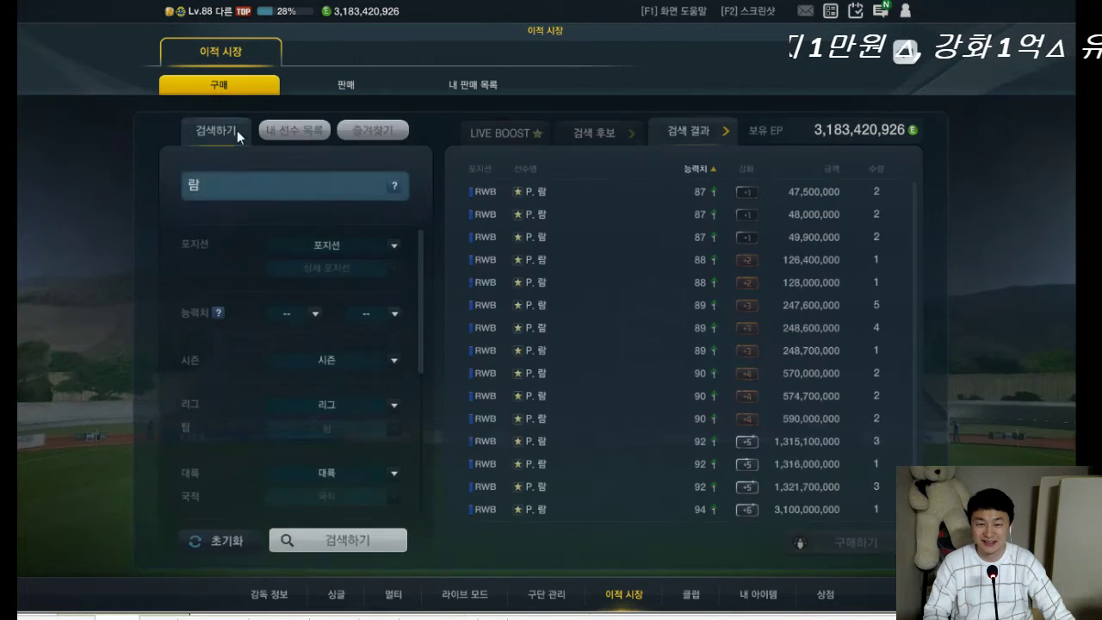
{"action": "left_click", "coordinate": [247, 181]}
{"action": "type", "text": "ㄴ노이어"}
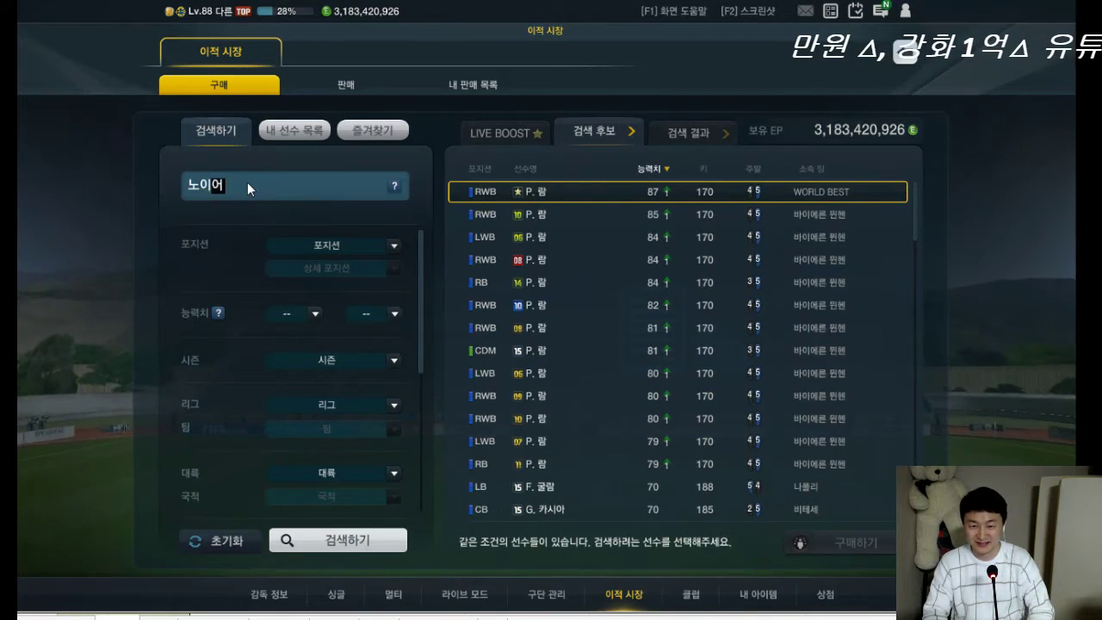
{"action": "double_click", "coordinate": [839, 214]}
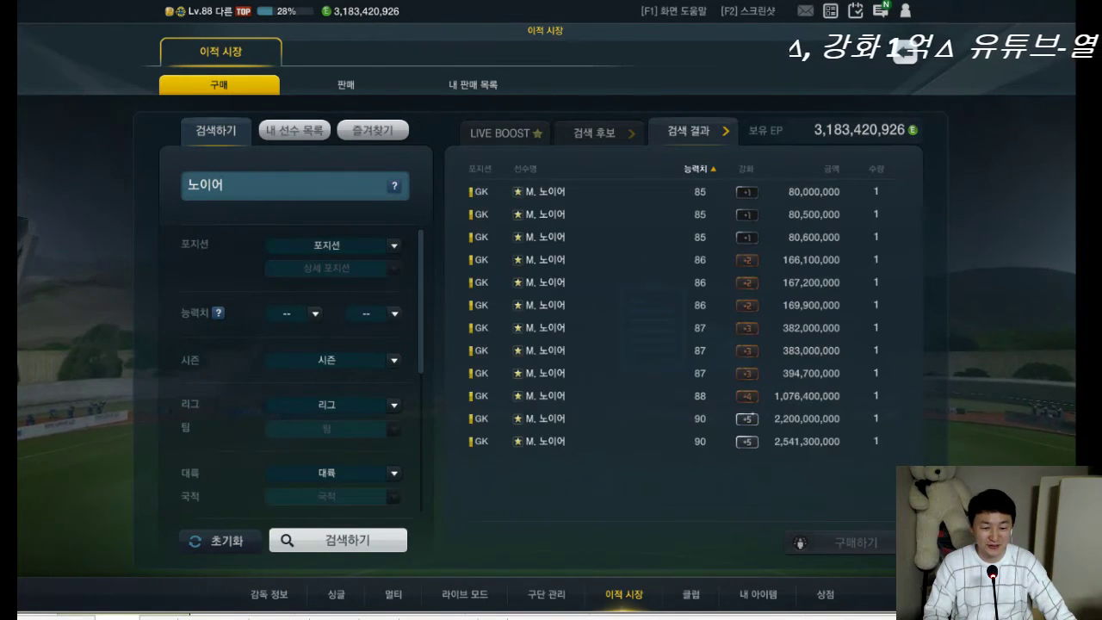
Return to the Excel squad sheet, replace the GK in C17 with 노이어 and set his price in C18 to 8,100
{"action": "key", "text": "alt+Tab"}
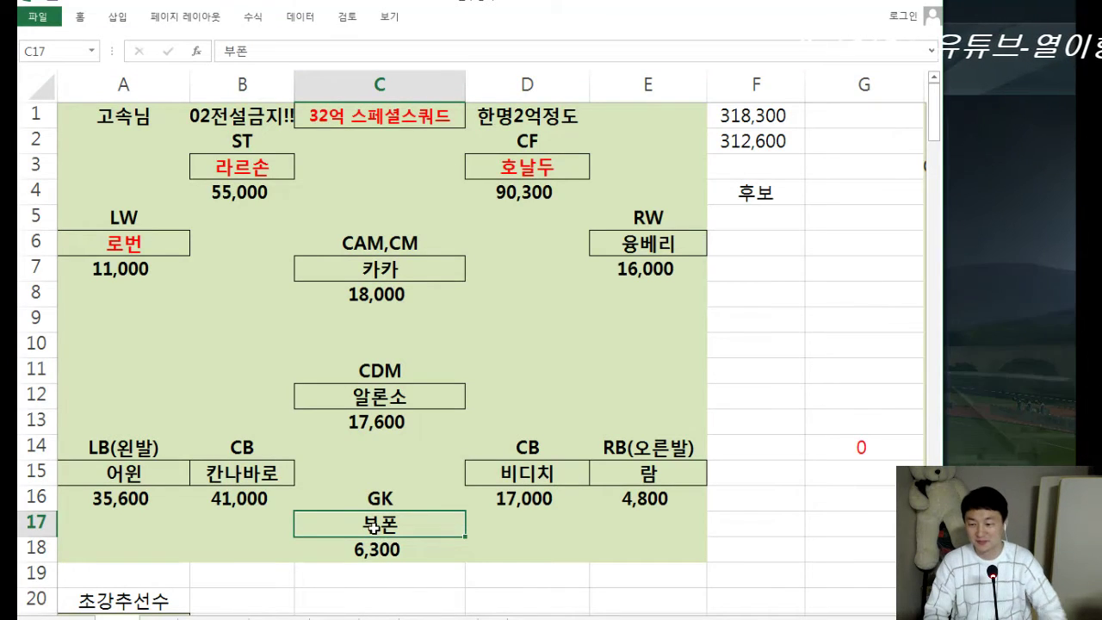
{"action": "type", "text": "노이어"}
{"action": "key", "text": "Return"}
{"action": "type", "text": "8100"}
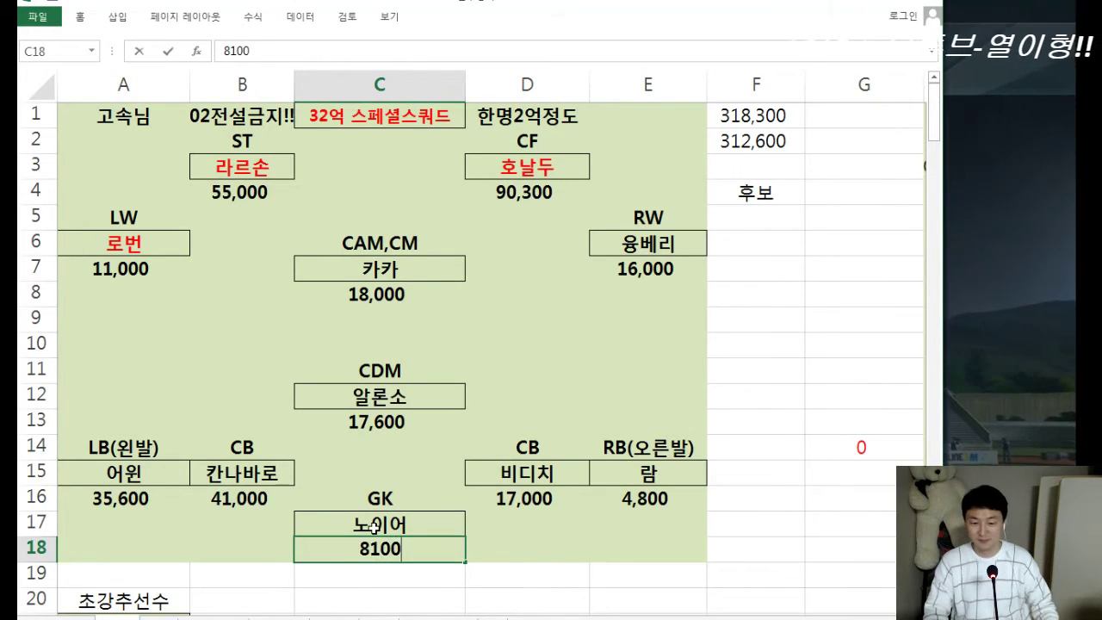
{"action": "key", "text": "Return"}
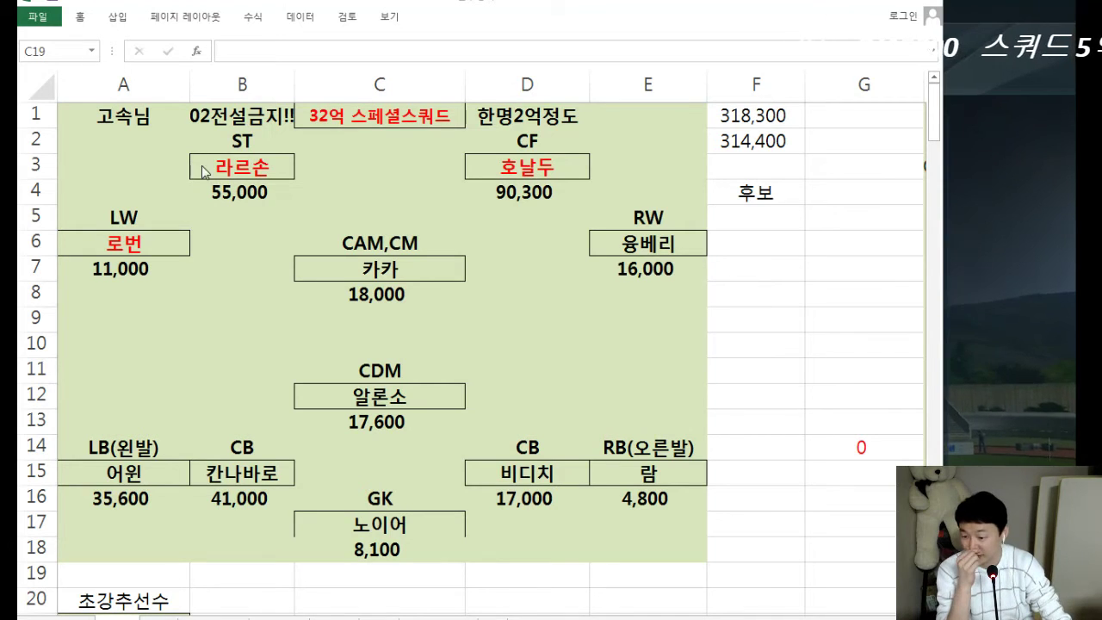
Reposition the Excel window so the whole squad table is in view and select the empty cell G13
{"action": "left_click", "coordinate": [226, 3]}
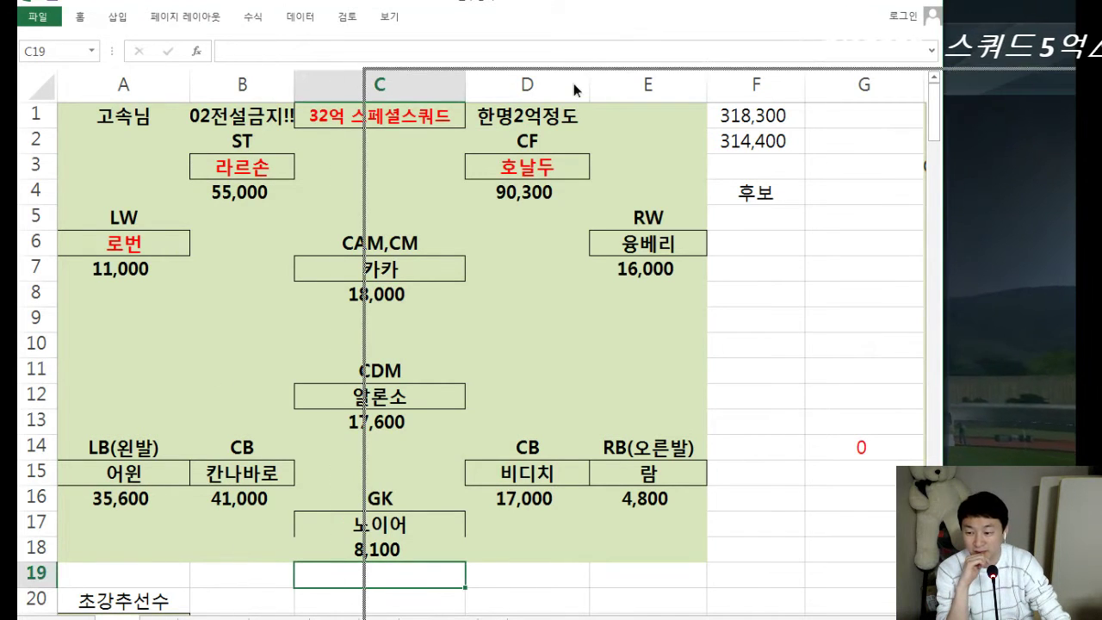
{"action": "key", "text": "alt+Tab"}
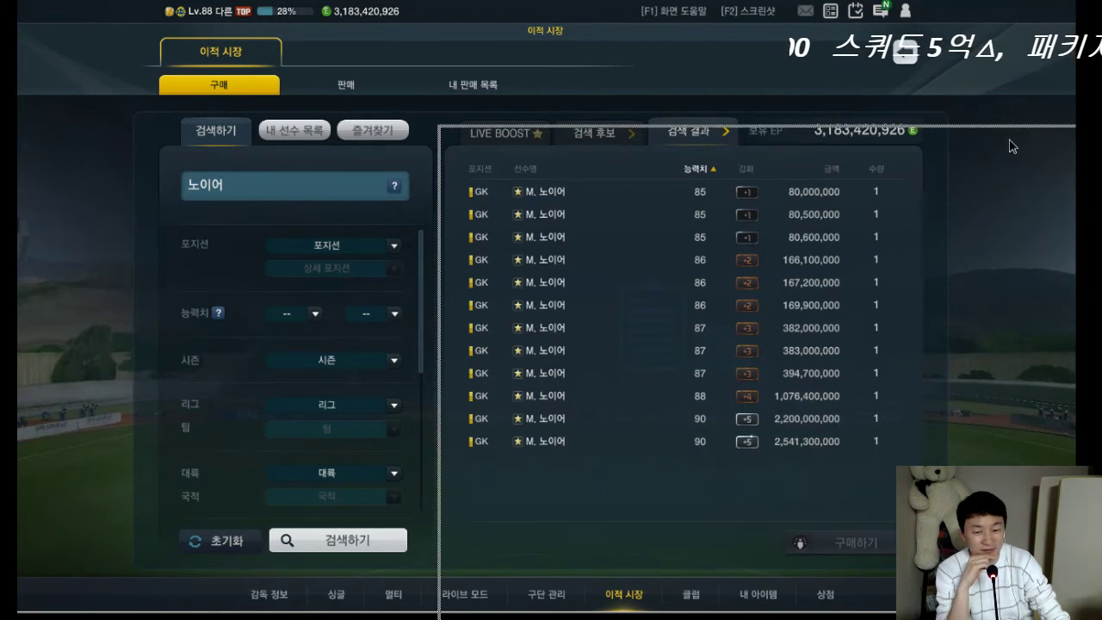
{"action": "key", "text": "alt+Tab"}
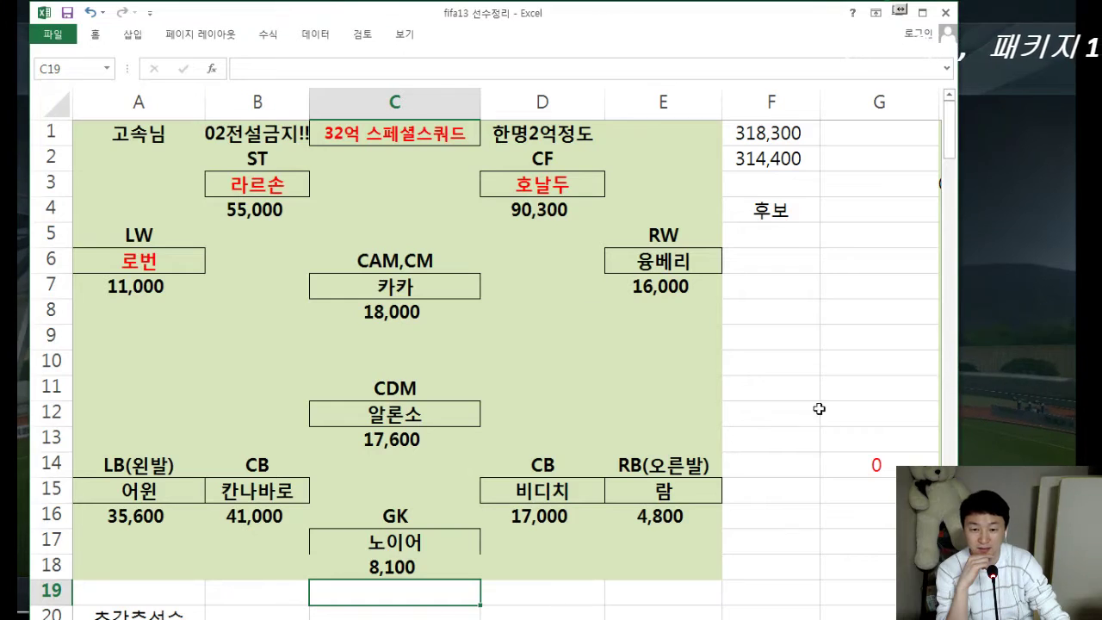
{"action": "left_click", "coordinate": [832, 436]}
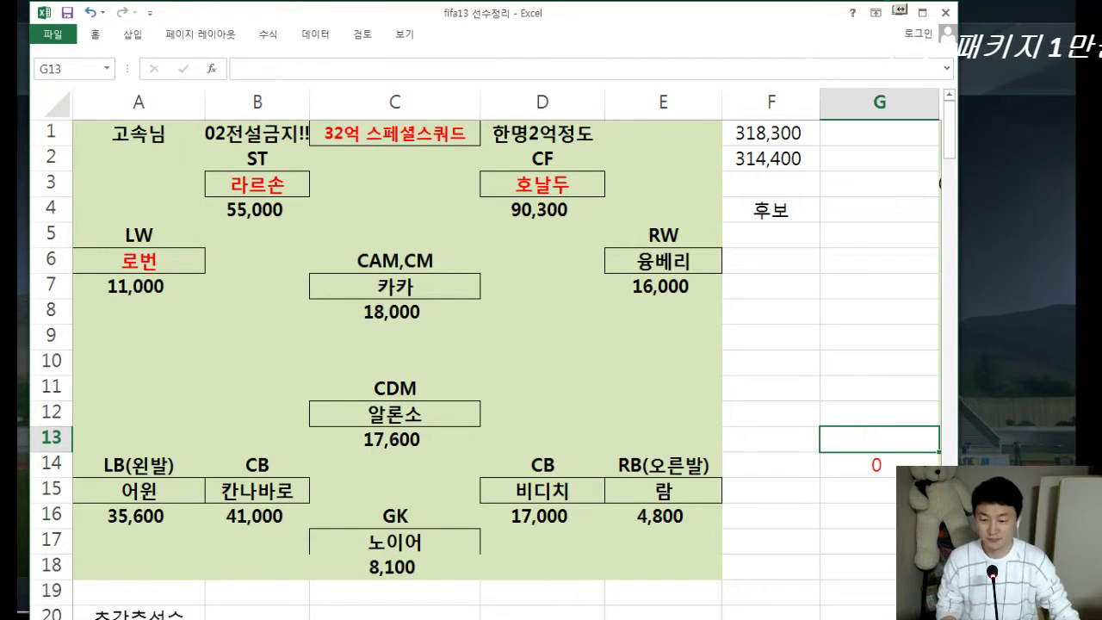
Switch to Paint, paste the screen capture, shift it until the squad sheet is in view and select columns A to F of the table
{"action": "key", "text": "alt+Tab"}
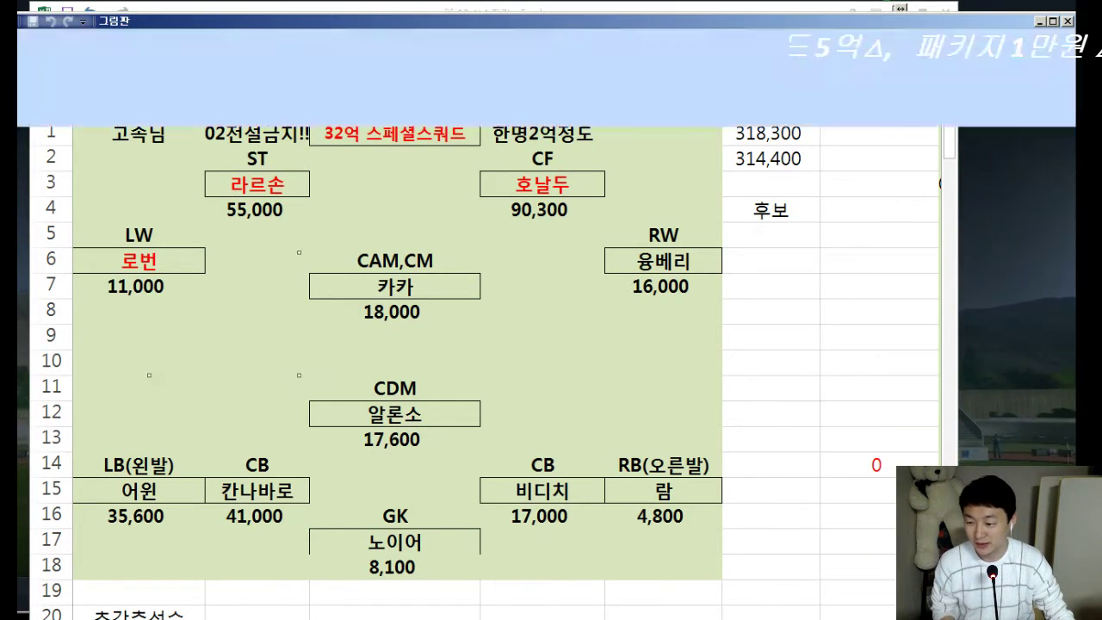
{"action": "key", "text": "ctrl+v"}
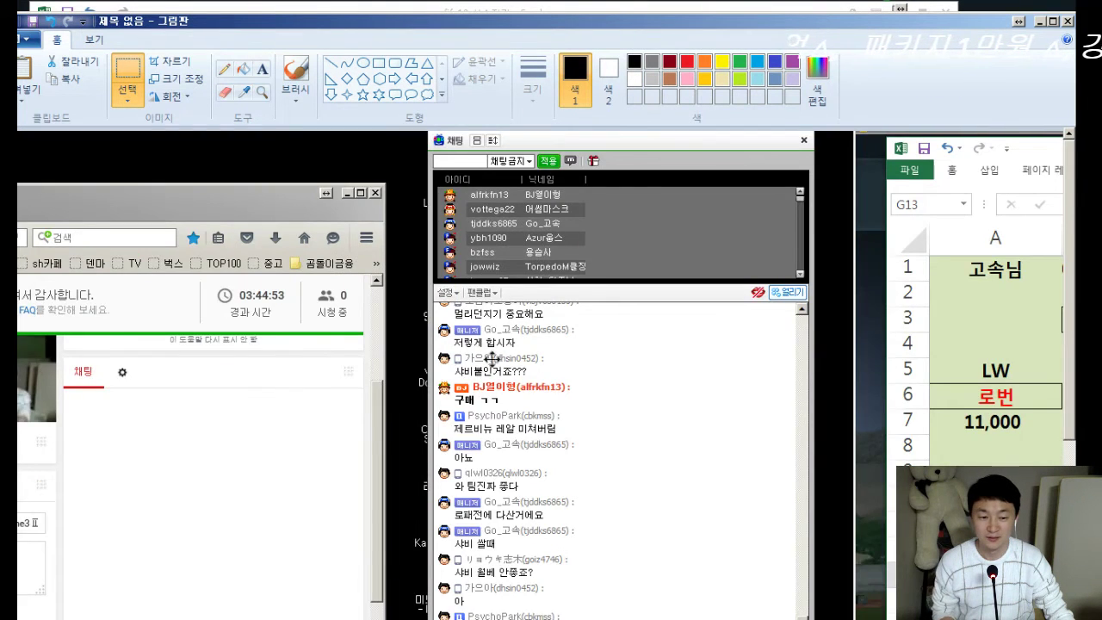
{"action": "left_click_drag", "start_coordinate": [490, 358], "coordinate": [101, 342]}
{"action": "left_click_drag", "start_coordinate": [702, 349], "coordinate": [310, 308]}
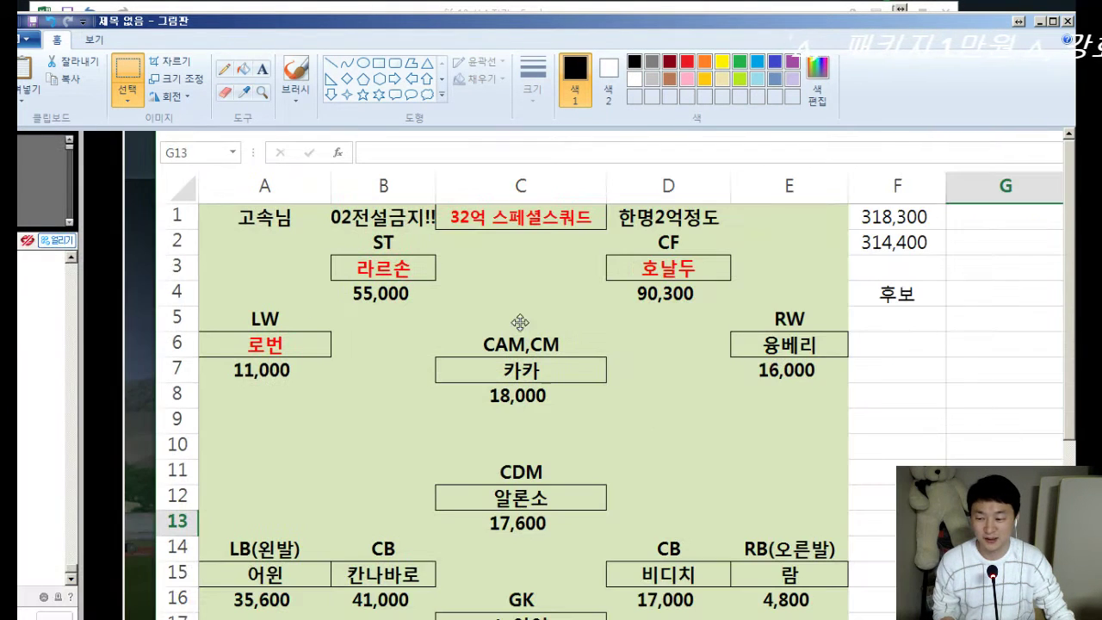
{"action": "left_click_drag", "start_coordinate": [627, 320], "coordinate": [504, 287]}
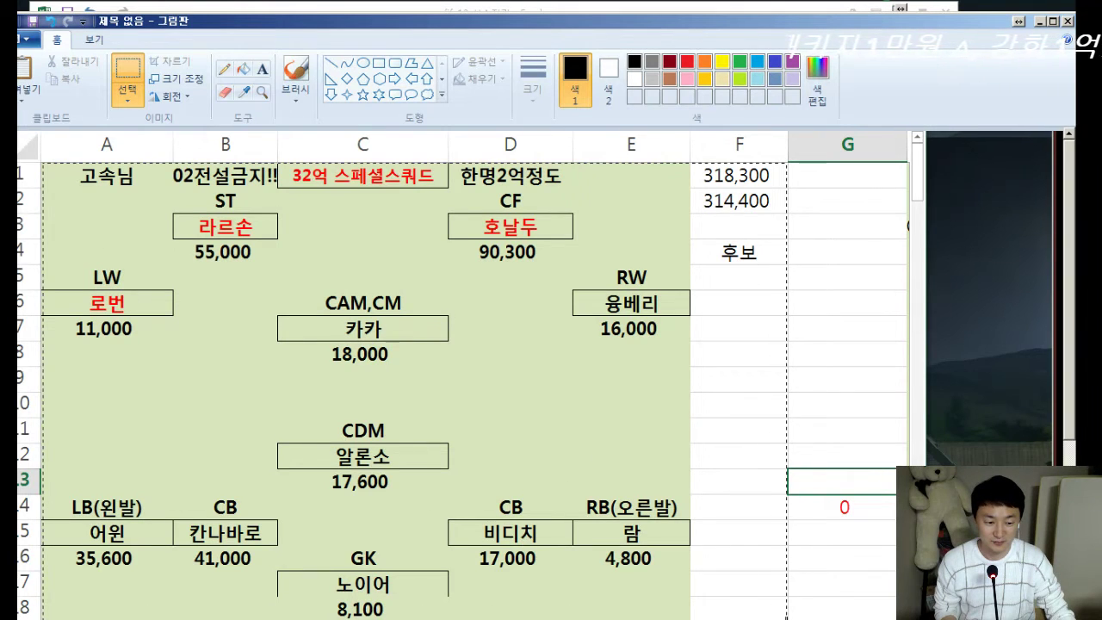
Start a new blank picture without saving the full capture, and paste the cropped squad table into it
{"action": "left_click", "coordinate": [26, 38]}
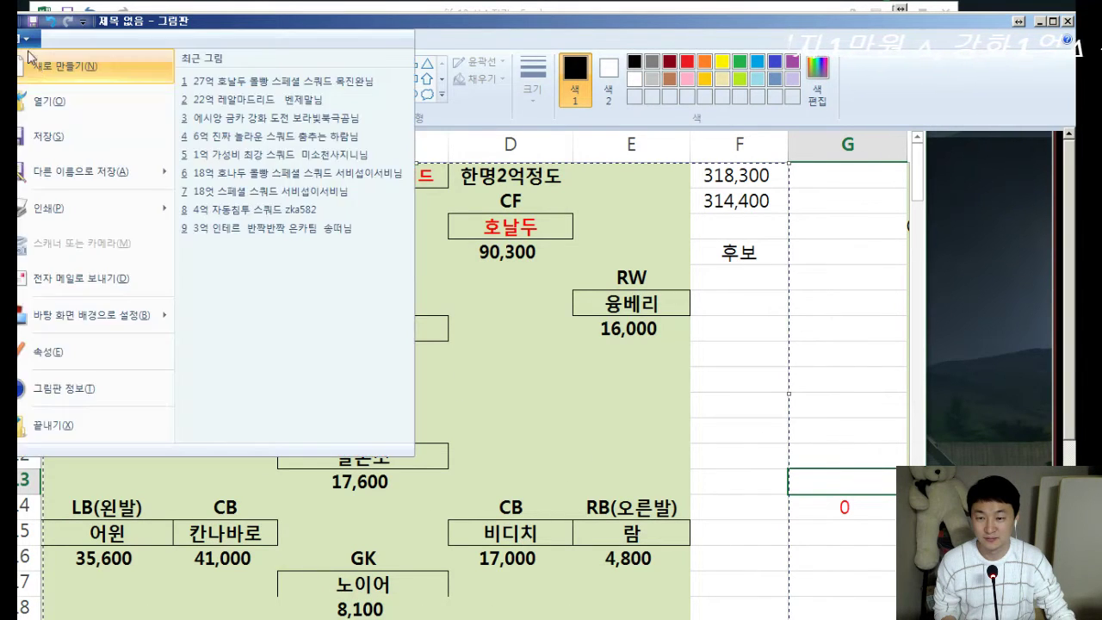
{"action": "left_click", "coordinate": [274, 188]}
{"action": "left_click", "coordinate": [537, 403]}
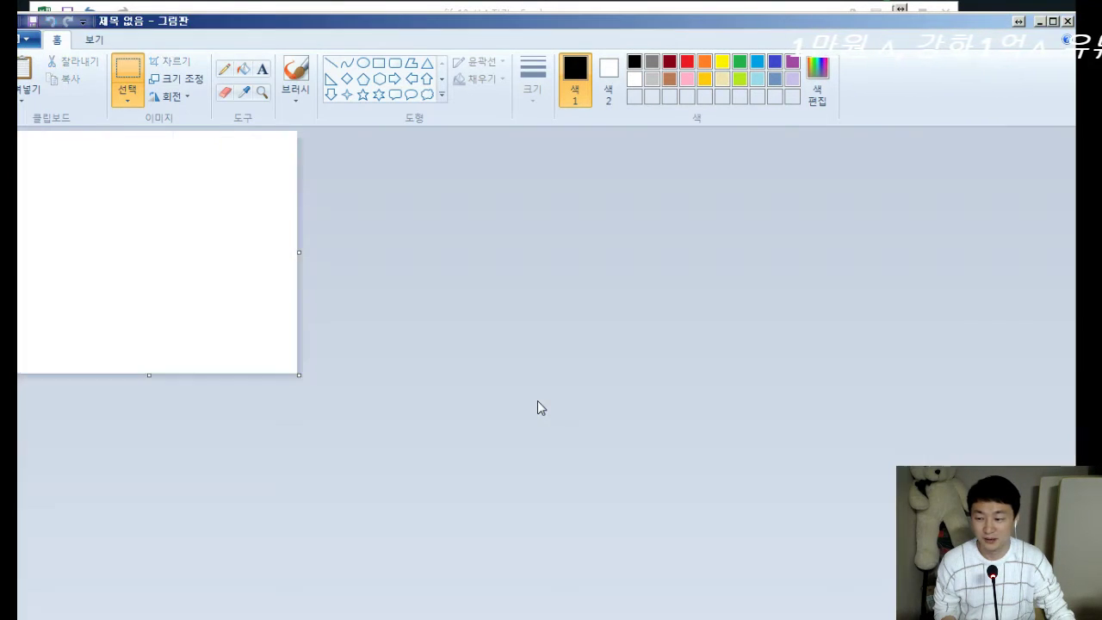
Save the squad picture as a PNG in the 스쿼드 스샷 folder, starting its file name with 32
{"action": "left_click", "coordinate": [26, 39]}
{"action": "mouse_move", "coordinate": [72, 176]}
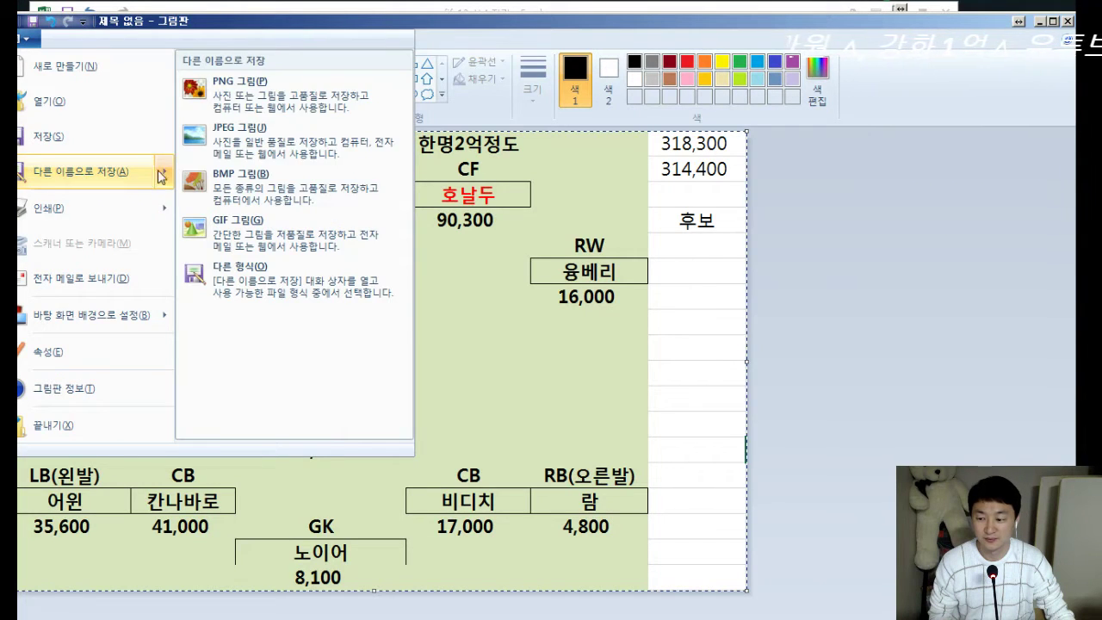
{"action": "left_click", "coordinate": [303, 91]}
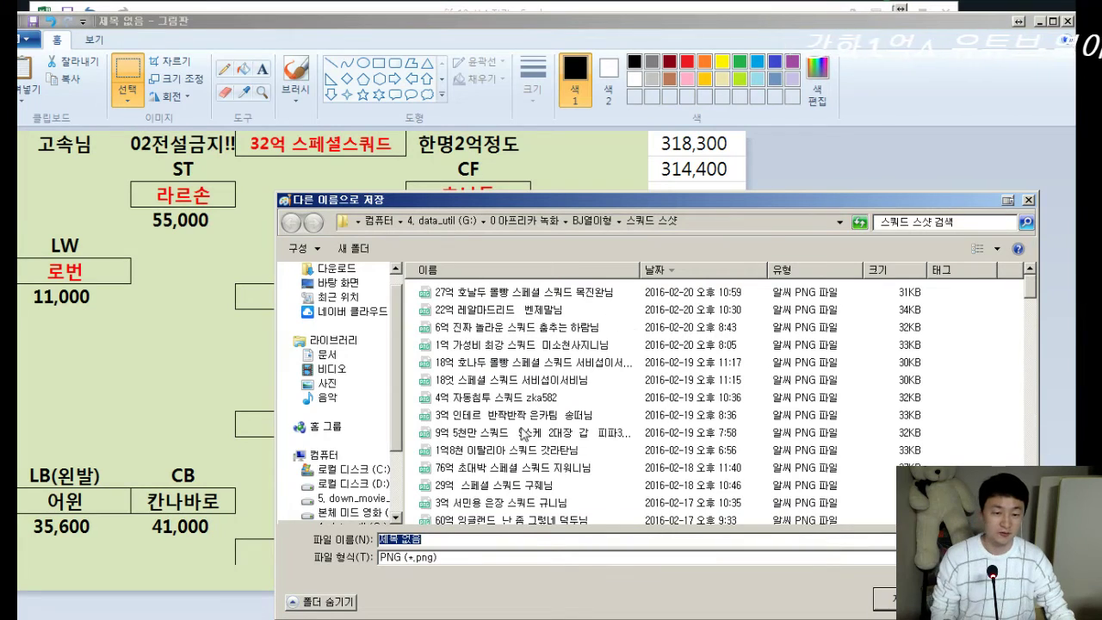
{"action": "type", "text": "32어"}
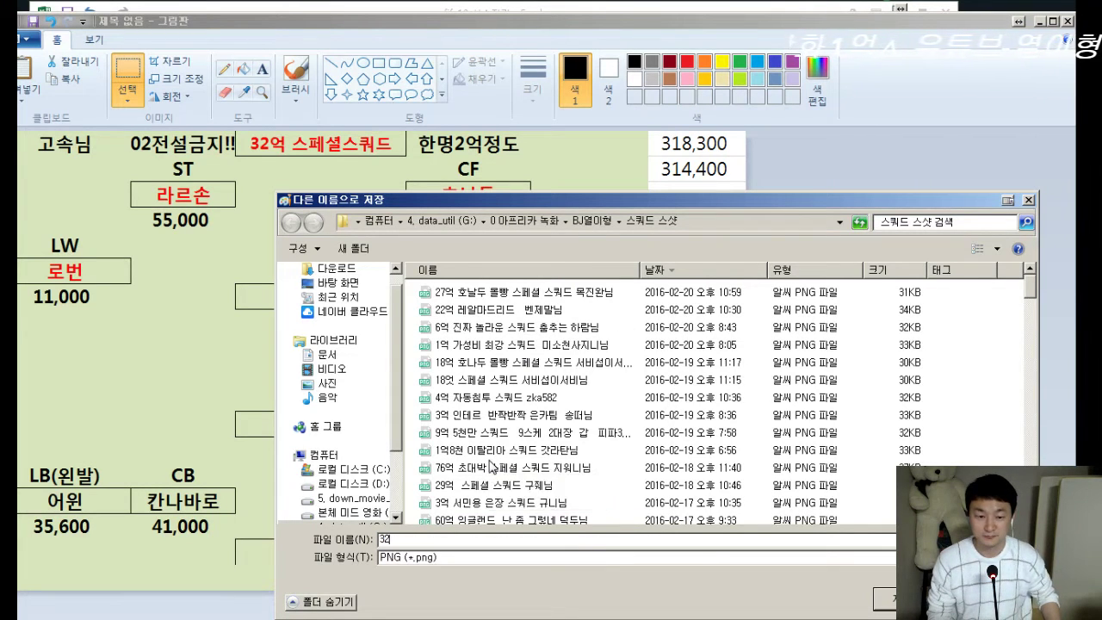